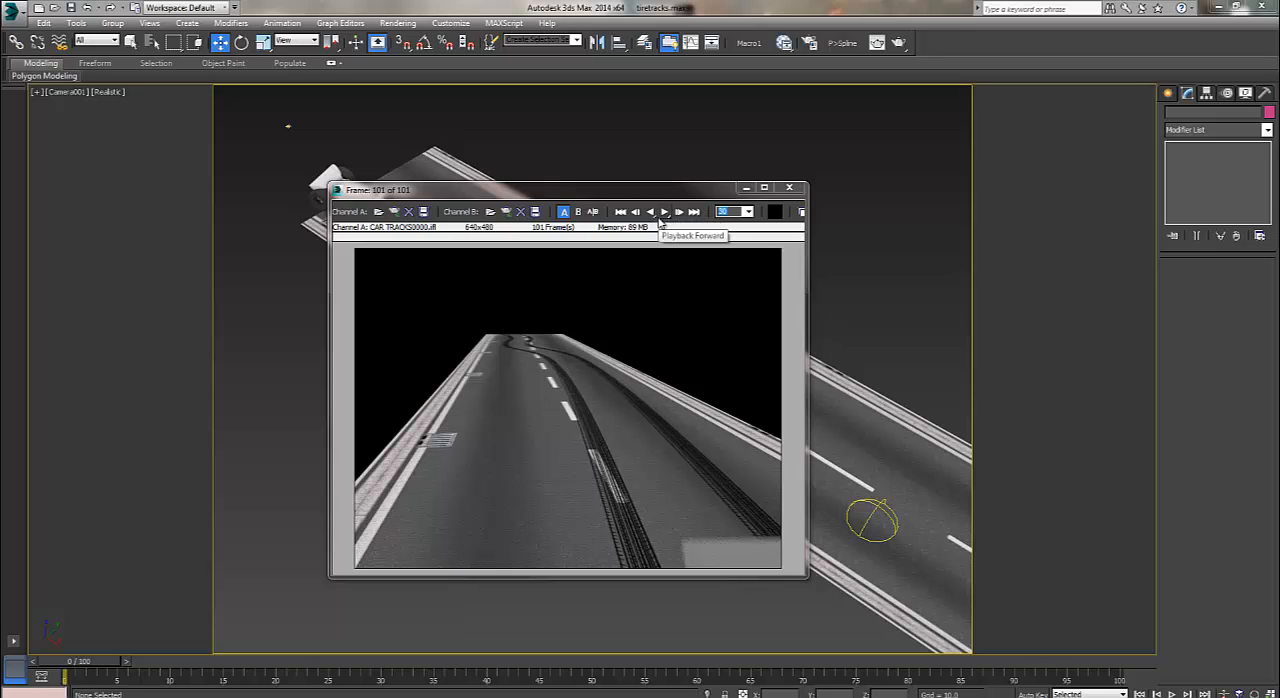
# Play back the rendered tire-track animation in the RAM Player, stop it and exit the player.
pyautogui.click(664, 213)
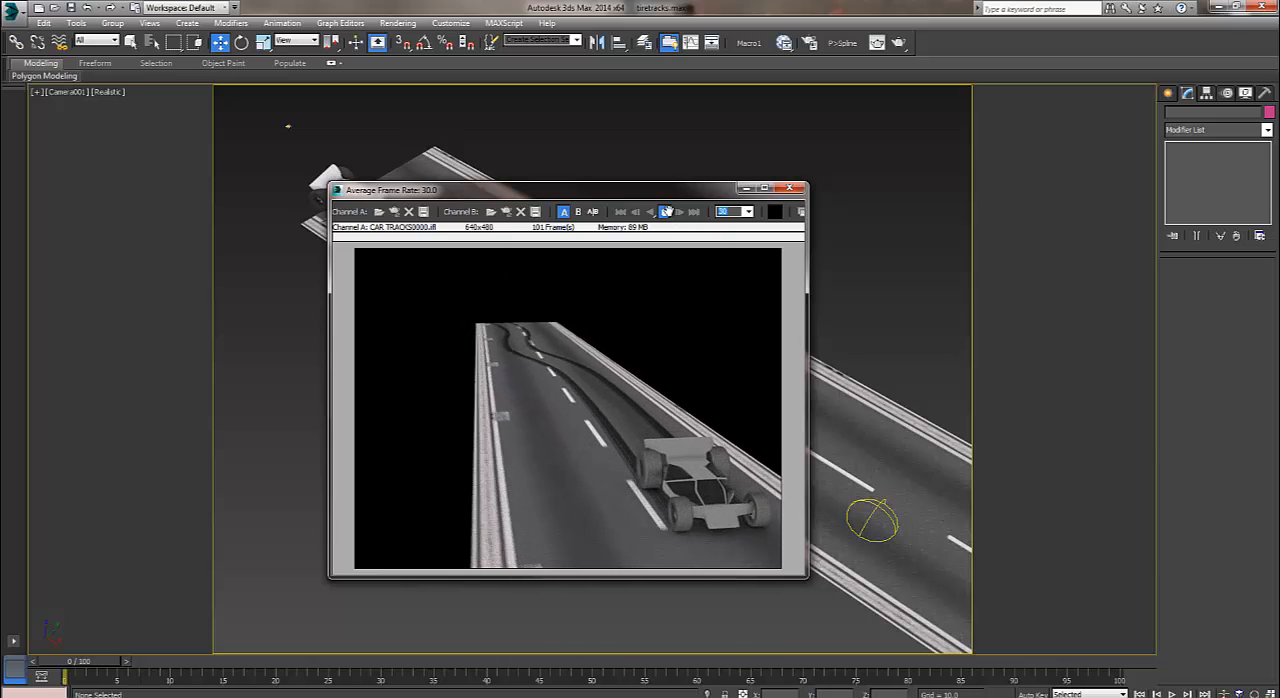
pyautogui.click(666, 212)
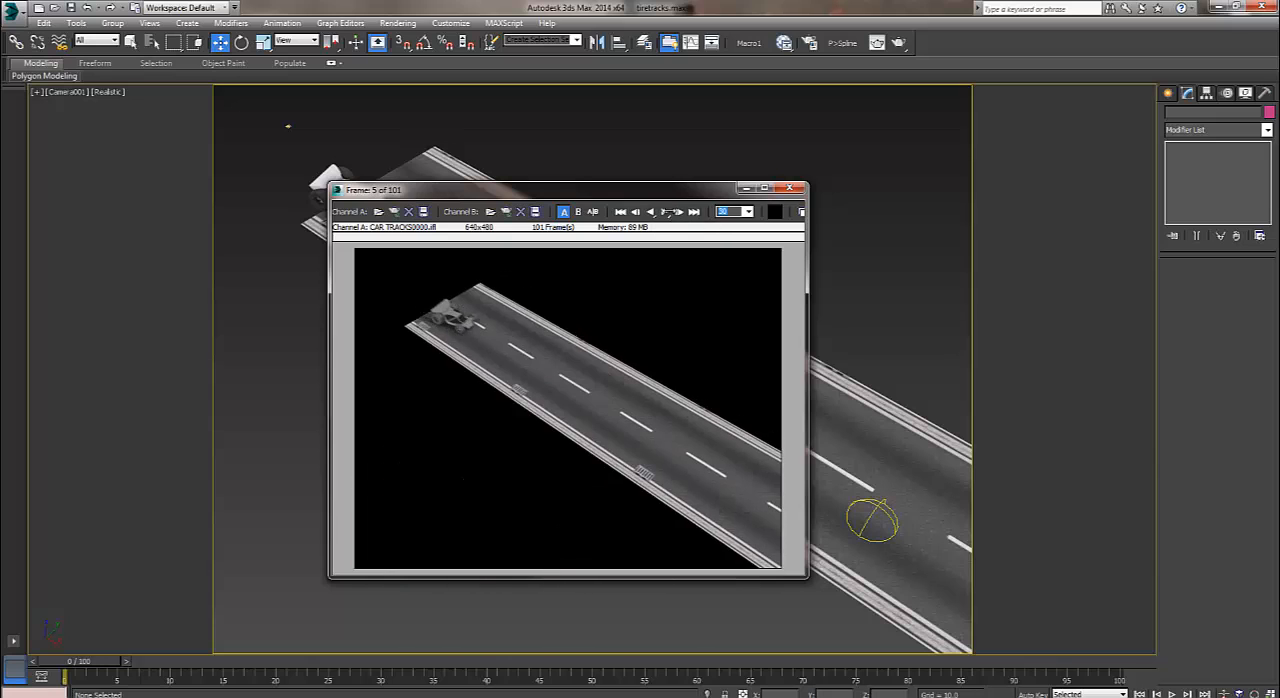
pyautogui.click(789, 187)
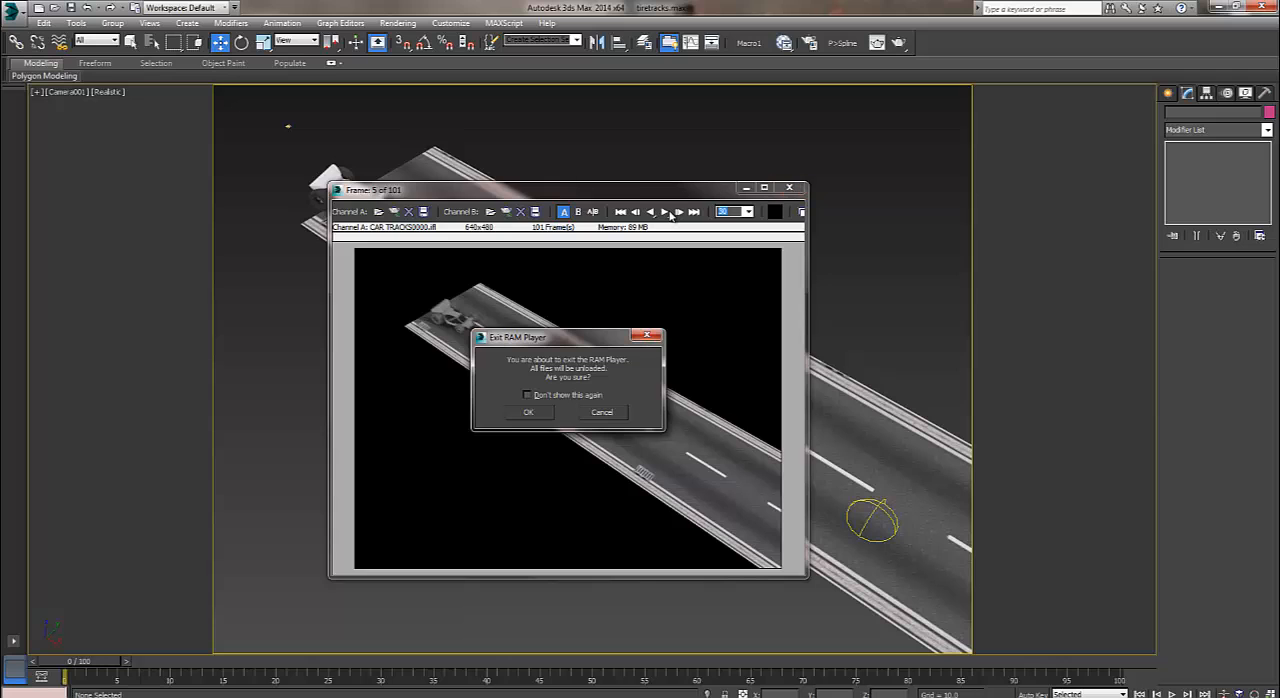
pyautogui.press('Return')
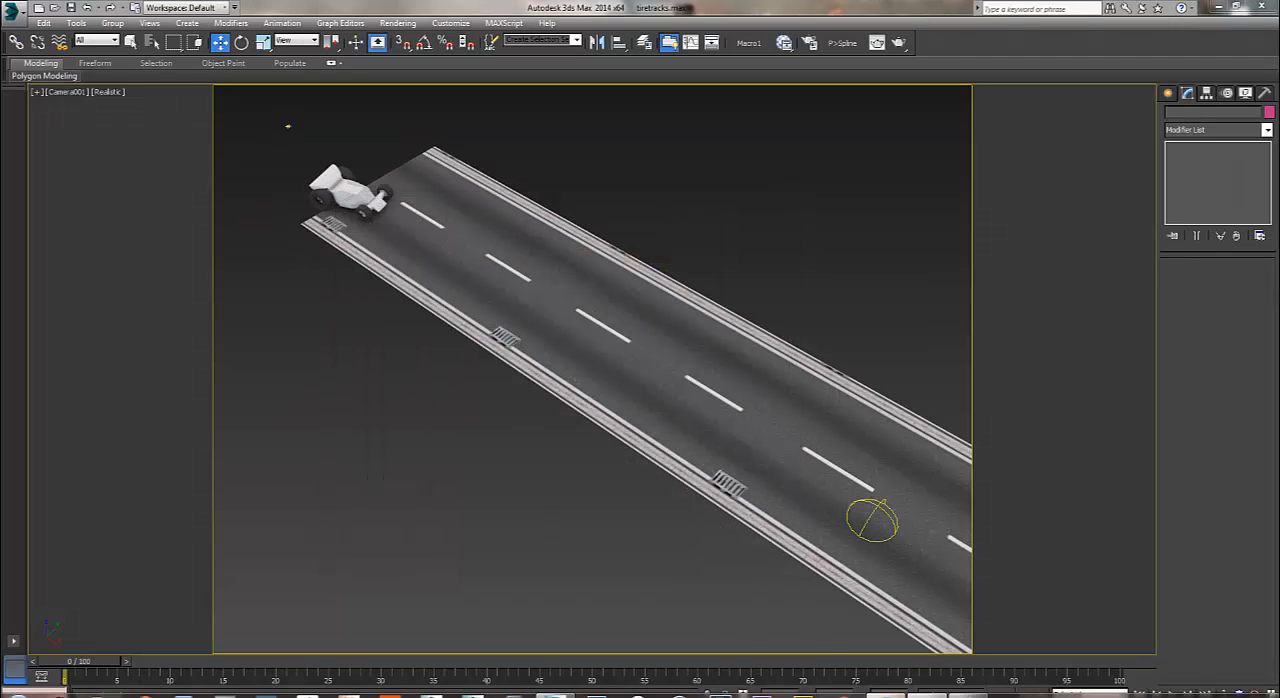
# Switch to Firefox, examine the Pflow to Splines script page on ScriptSpot and return to 3ds Max.
pyautogui.click(887, 695)
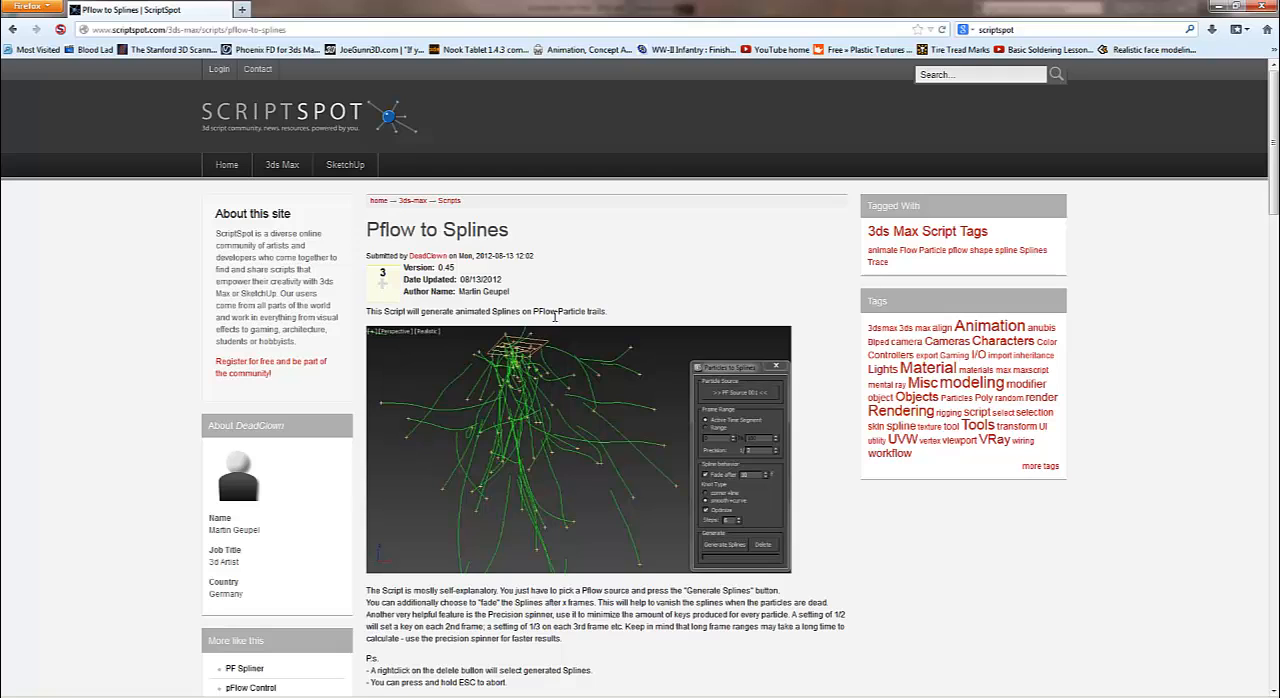
pyautogui.scroll(-1, 593, 280)
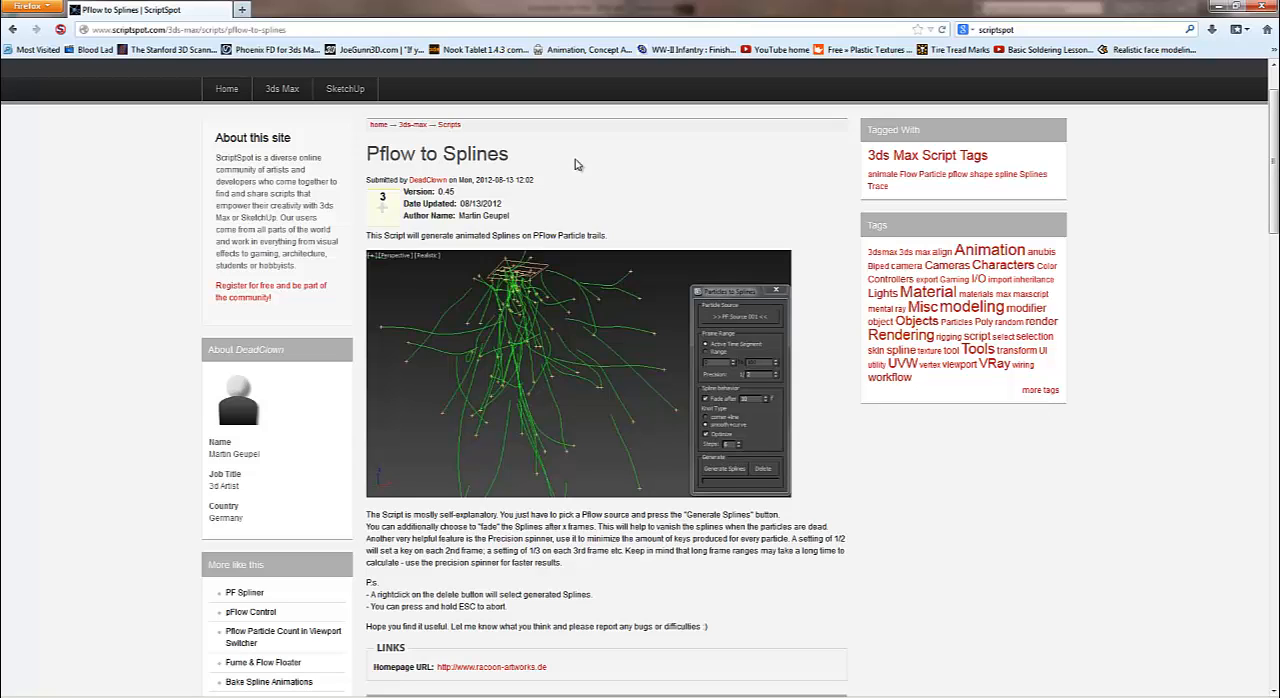
pyautogui.click(1217, 7)
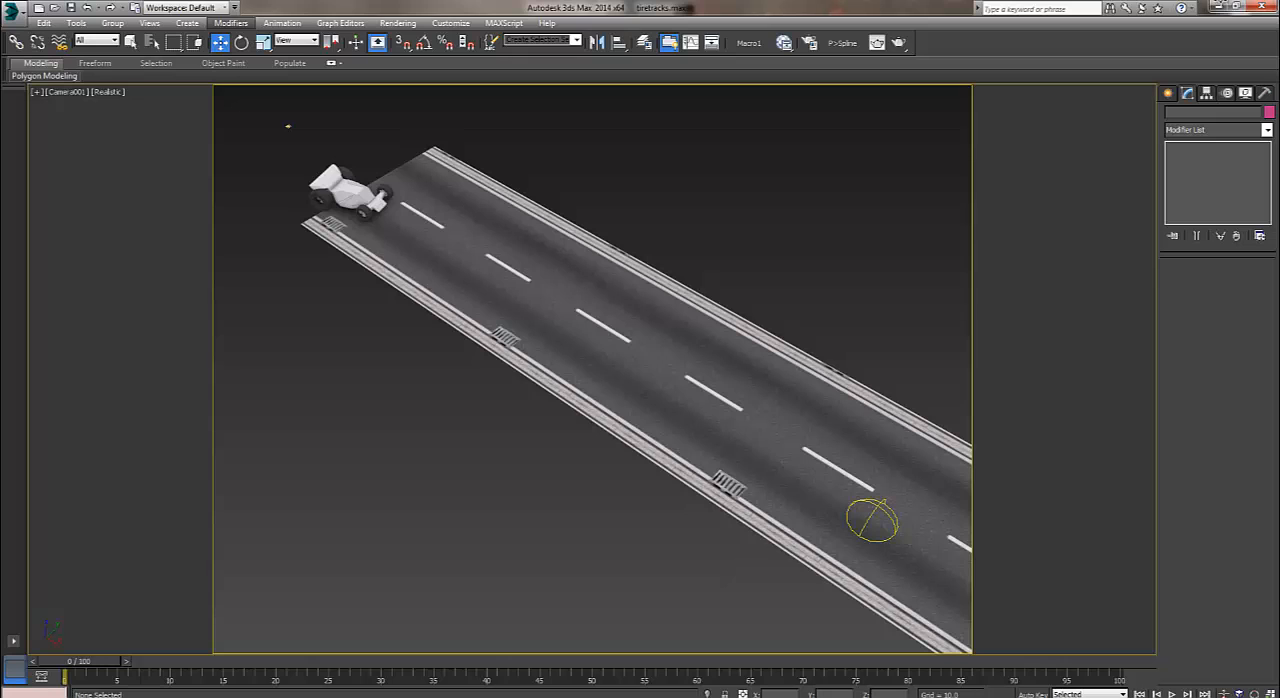
# Look at the Particle View, minimize it and select the road object.
pyautogui.press('6')
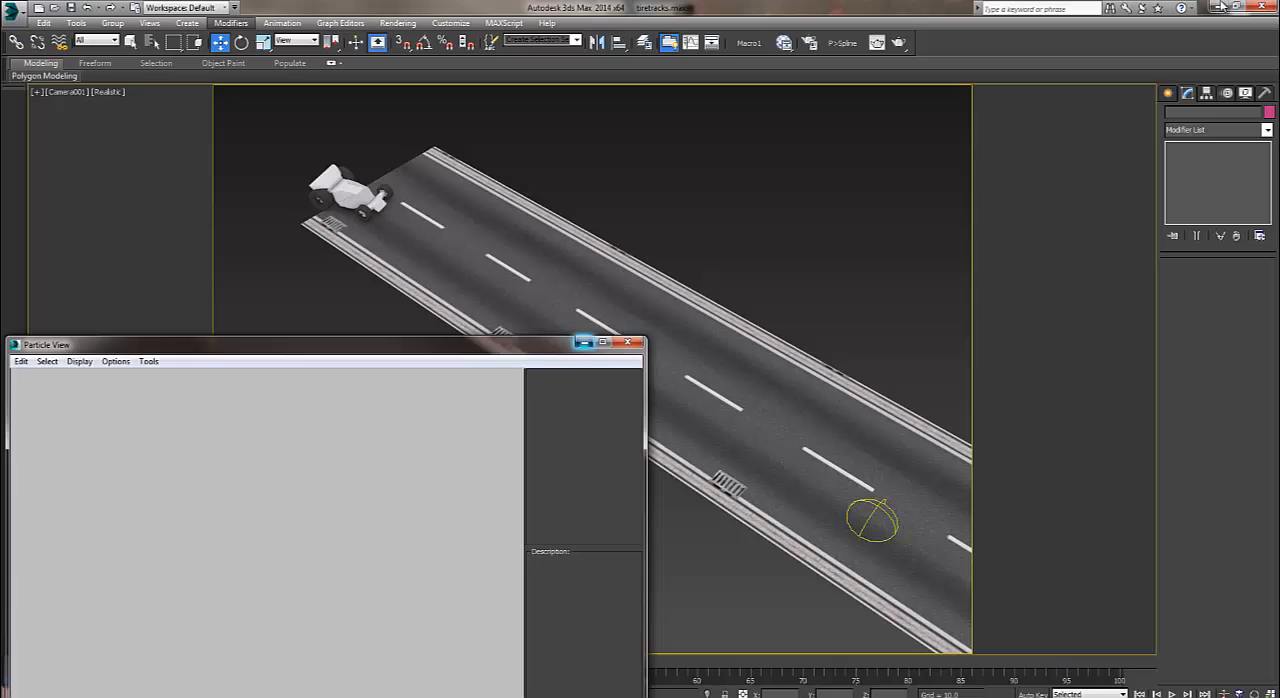
pyautogui.click(584, 342)
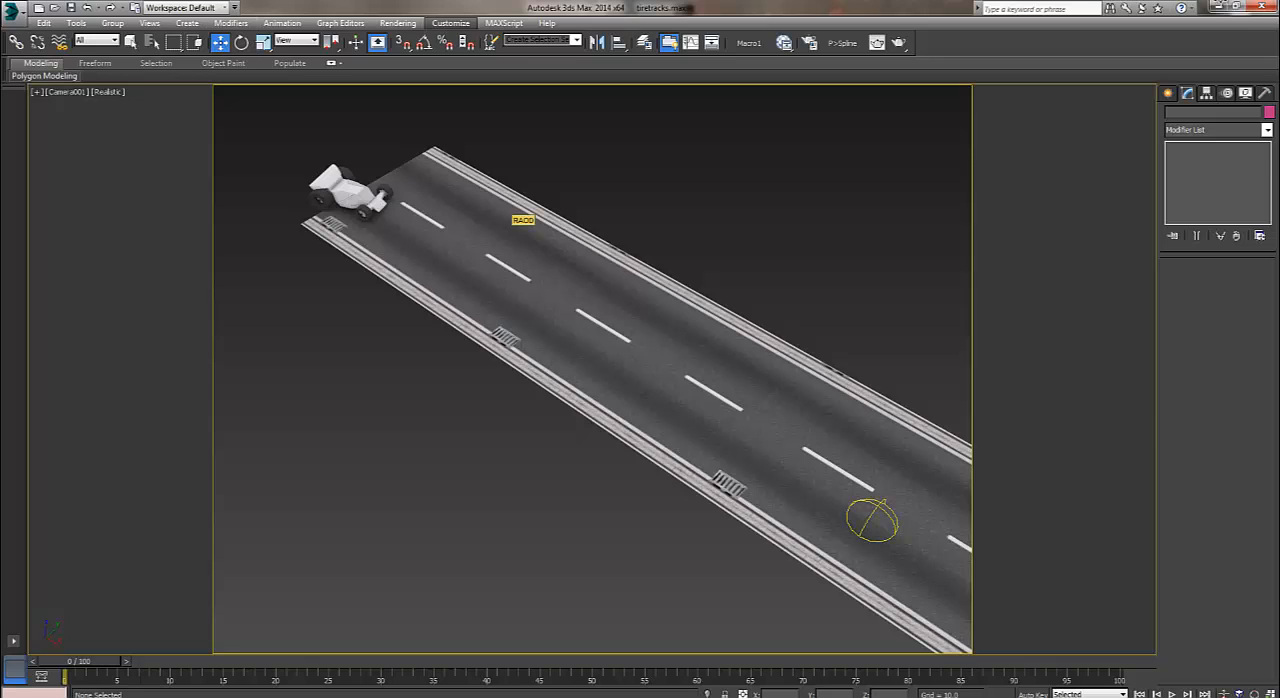
pyautogui.click(517, 219)
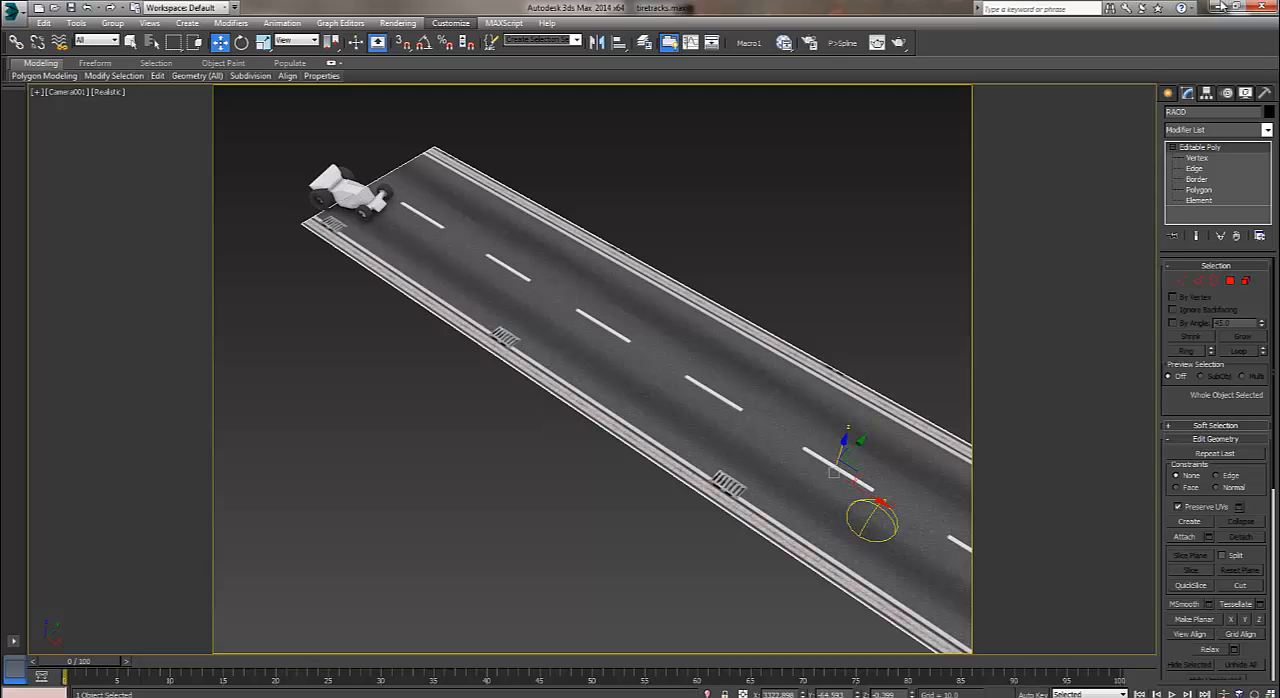
pyautogui.click(1168, 92)
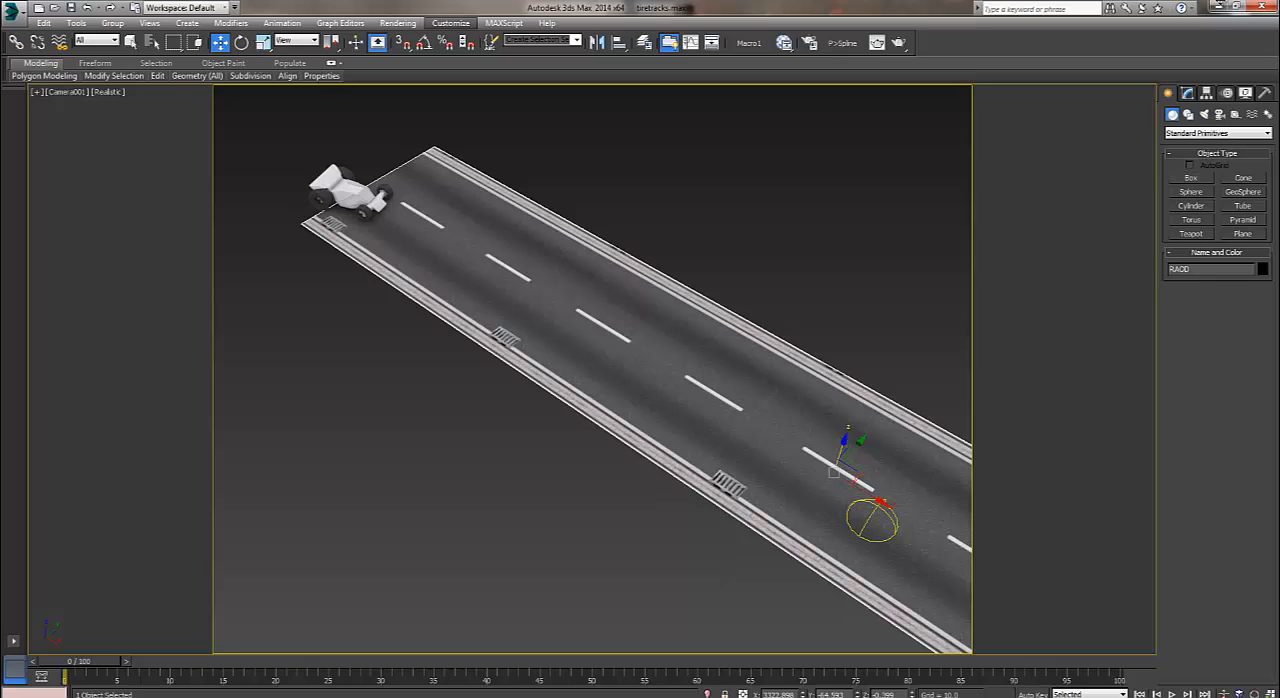
# Show the scene in a wireframe perspective view and select the car's near front tire.
pyautogui.press('F3')
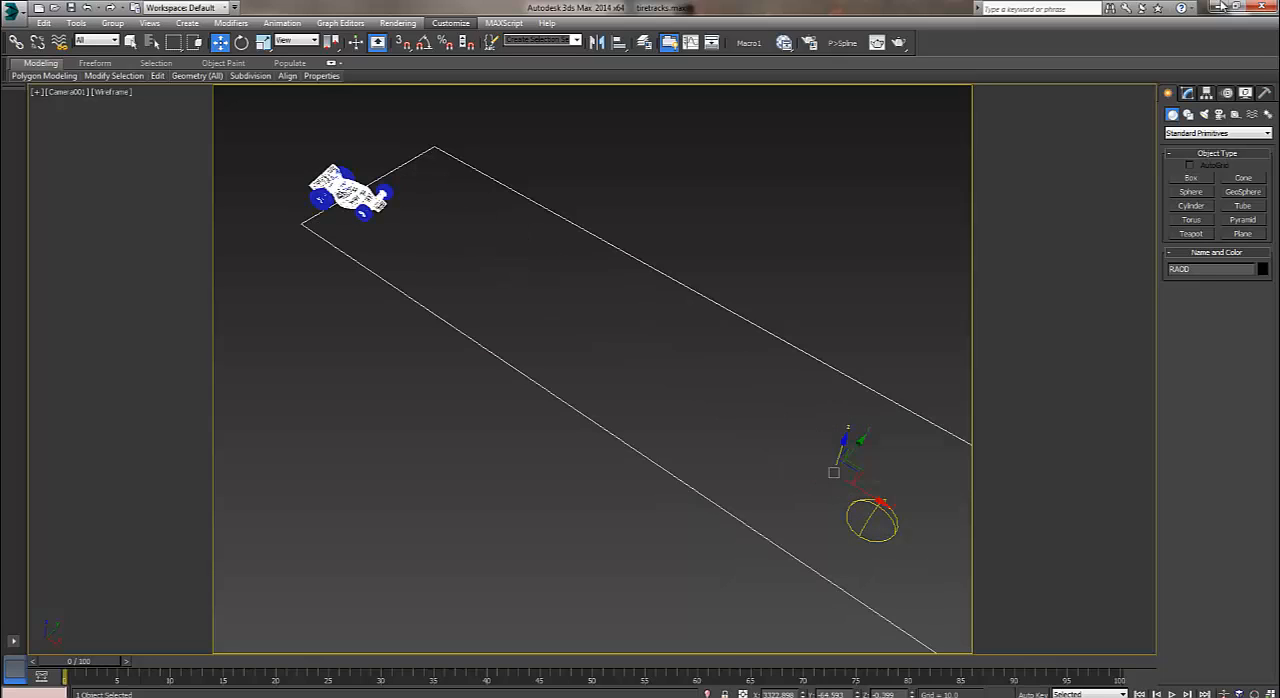
pyautogui.press('p')
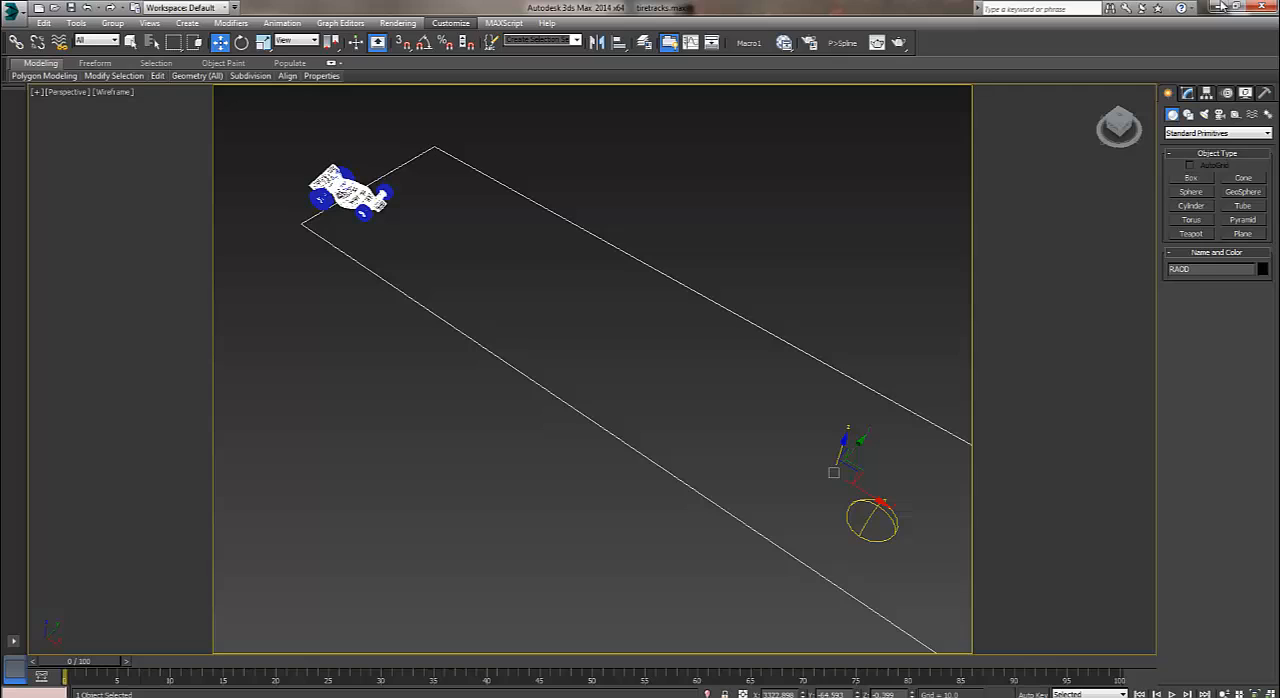
pyautogui.scroll(5, 592, 369)
pyautogui.scroll(-5, 592, 369)
pyautogui.keyDown('alt'); pyautogui.moveTo(592, 369); pyautogui.dragTo(635, 164, button='middle'); pyautogui.keyUp('alt')
pyautogui.scroll(5, 592, 369)
pyautogui.moveTo(592, 250); pyautogui.dragTo(565, 481, button='middle')
pyautogui.scroll(4, 592, 369)
pyautogui.moveTo(592, 369); pyautogui.dragTo(638, 318, button='middle')
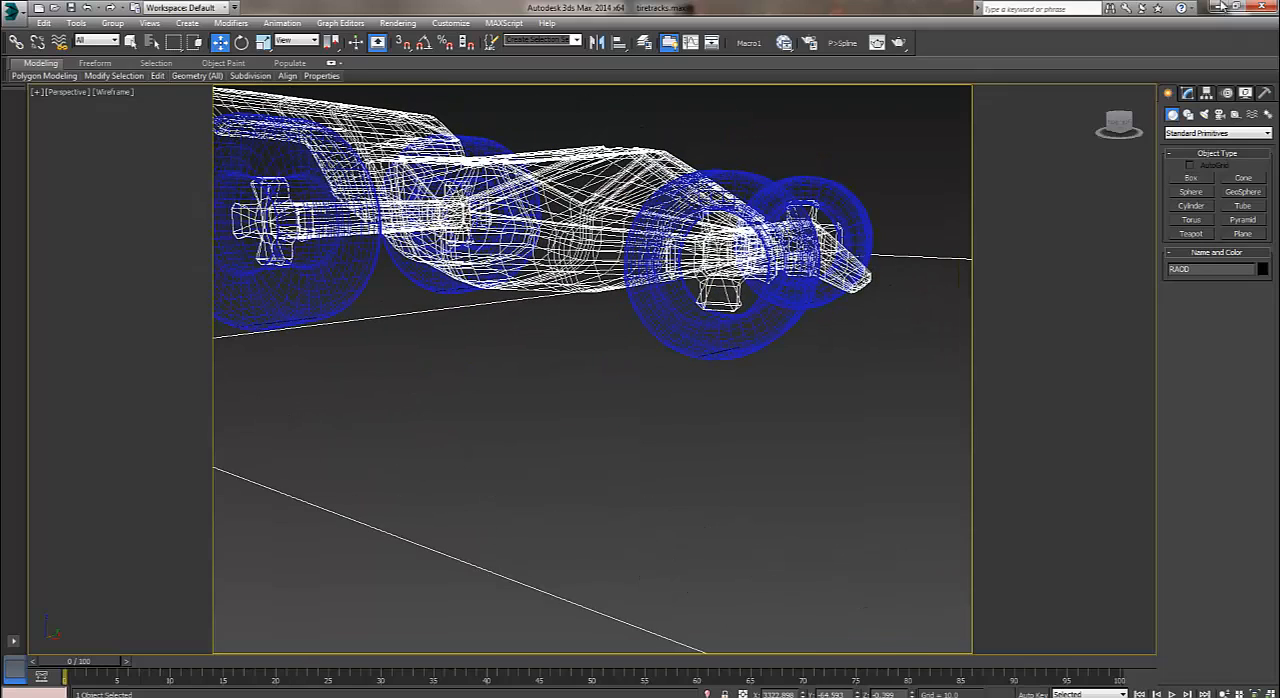
pyautogui.click(335, 290)
pyautogui.click(700, 338)
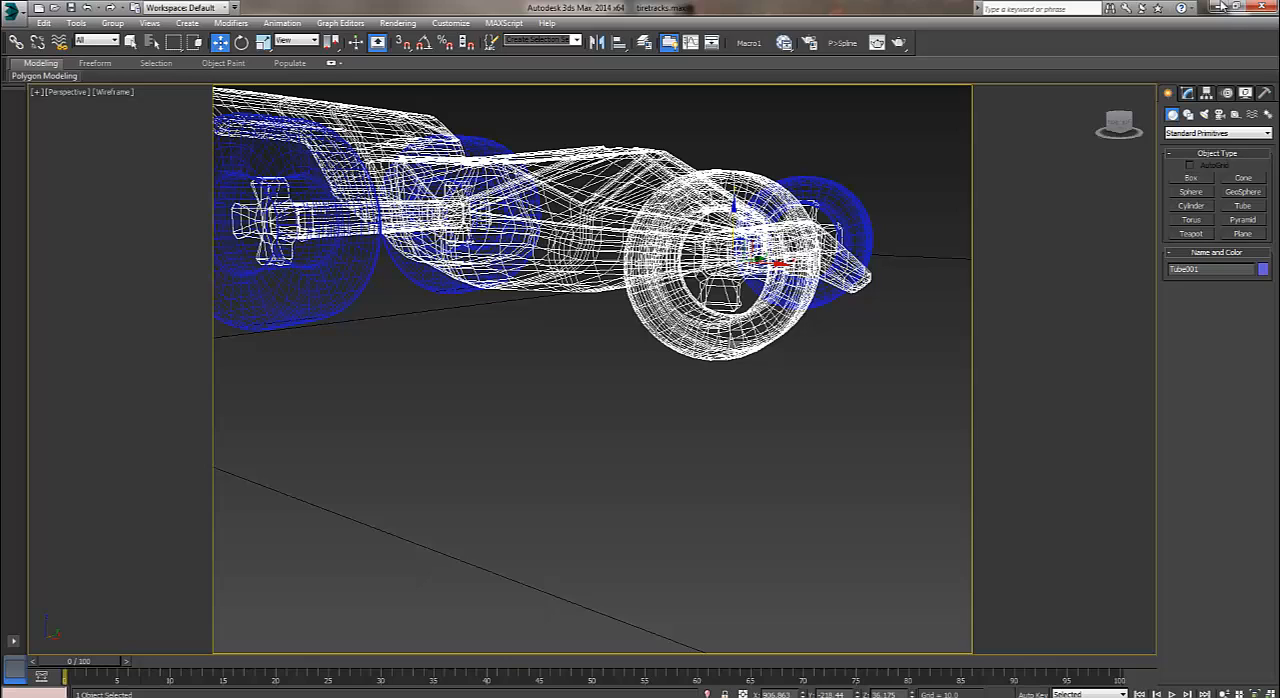
# Play the animation to check the front tire's motion and return to frame 0 with the tire selected.
pyautogui.press('/')
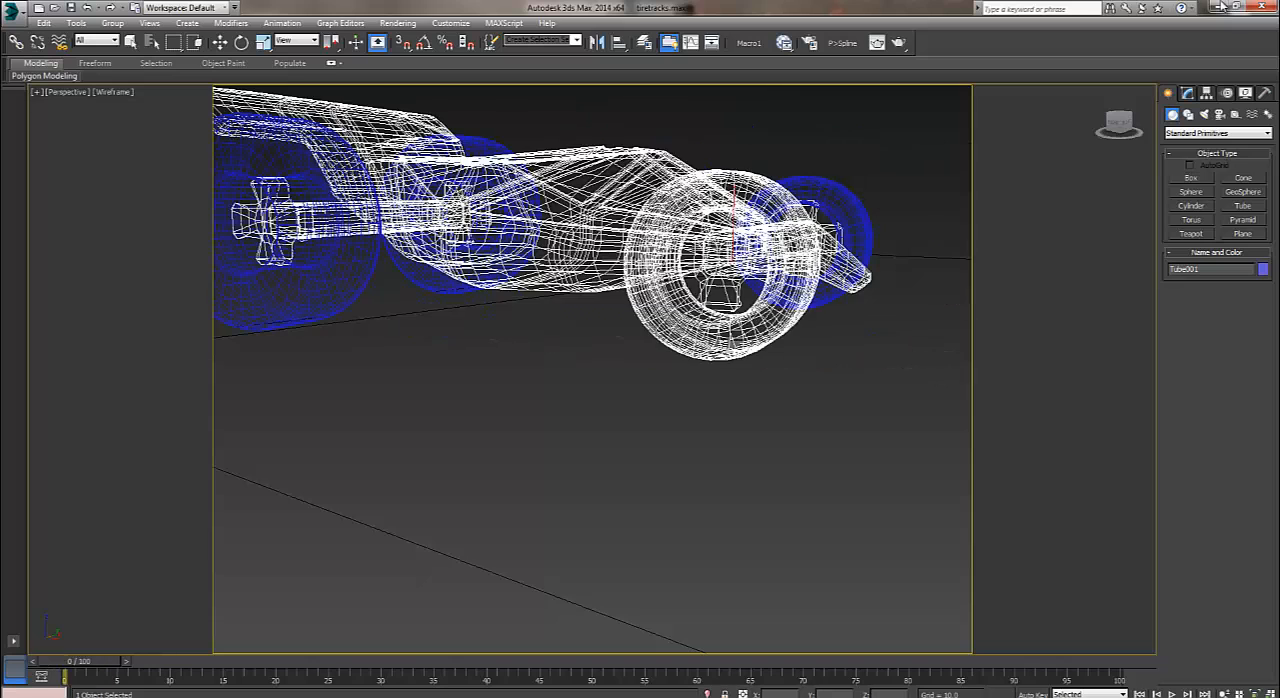
pyautogui.press('/')
pyautogui.press('Home')
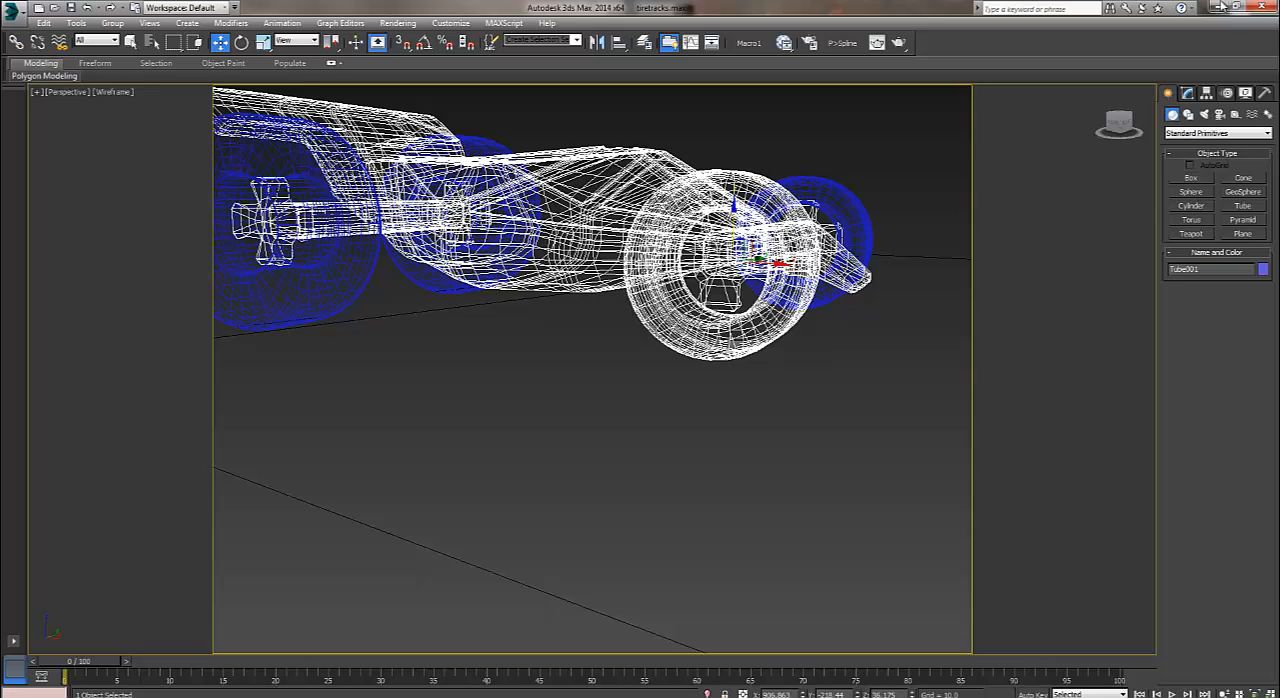
pyautogui.hotkey('ctrl', 'd')
pyautogui.hotkey('ctrl', 'z')
# Open the script controller on the Z Rotation track of the front tire's Keyframe XYZ rotation.
pyautogui.click(1227, 93)
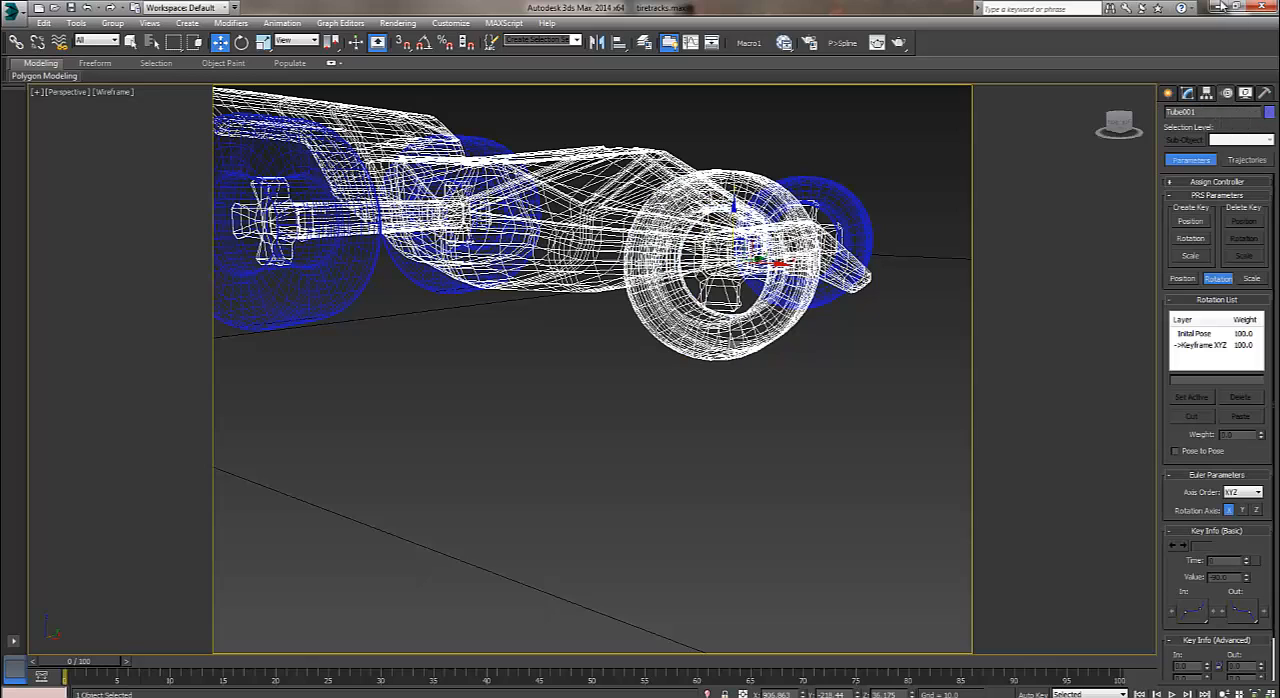
pyautogui.click(1217, 181)
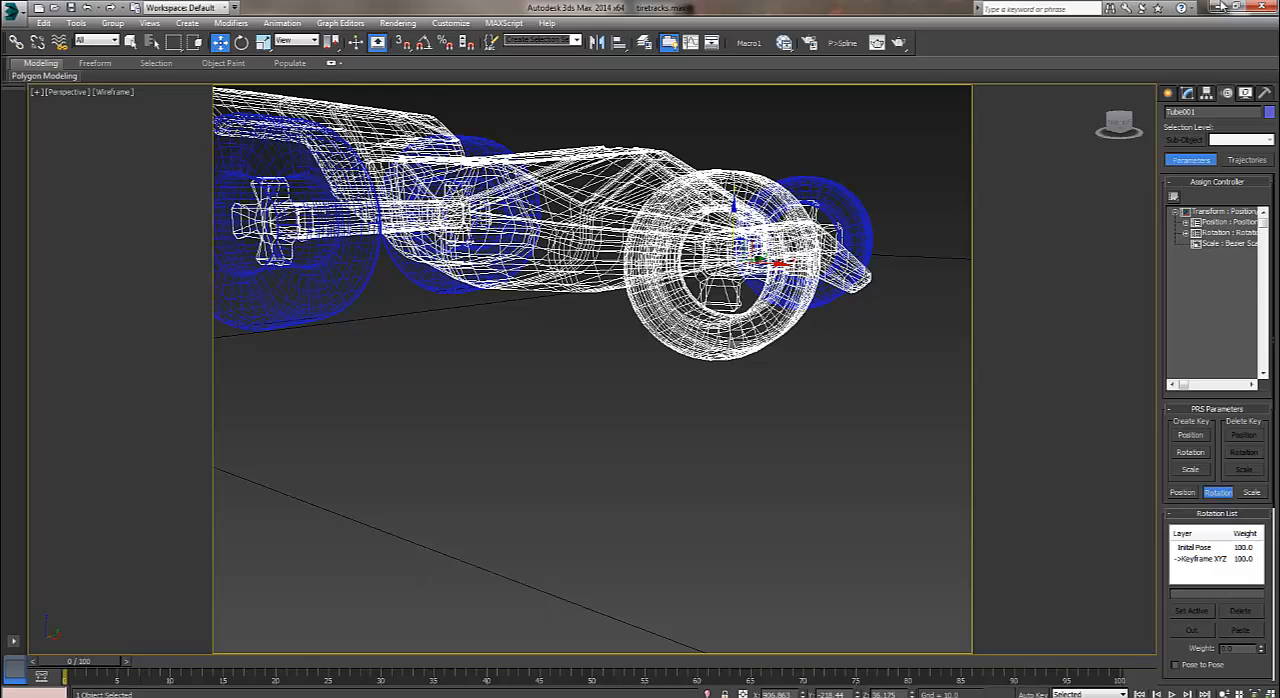
pyautogui.click(1185, 233)
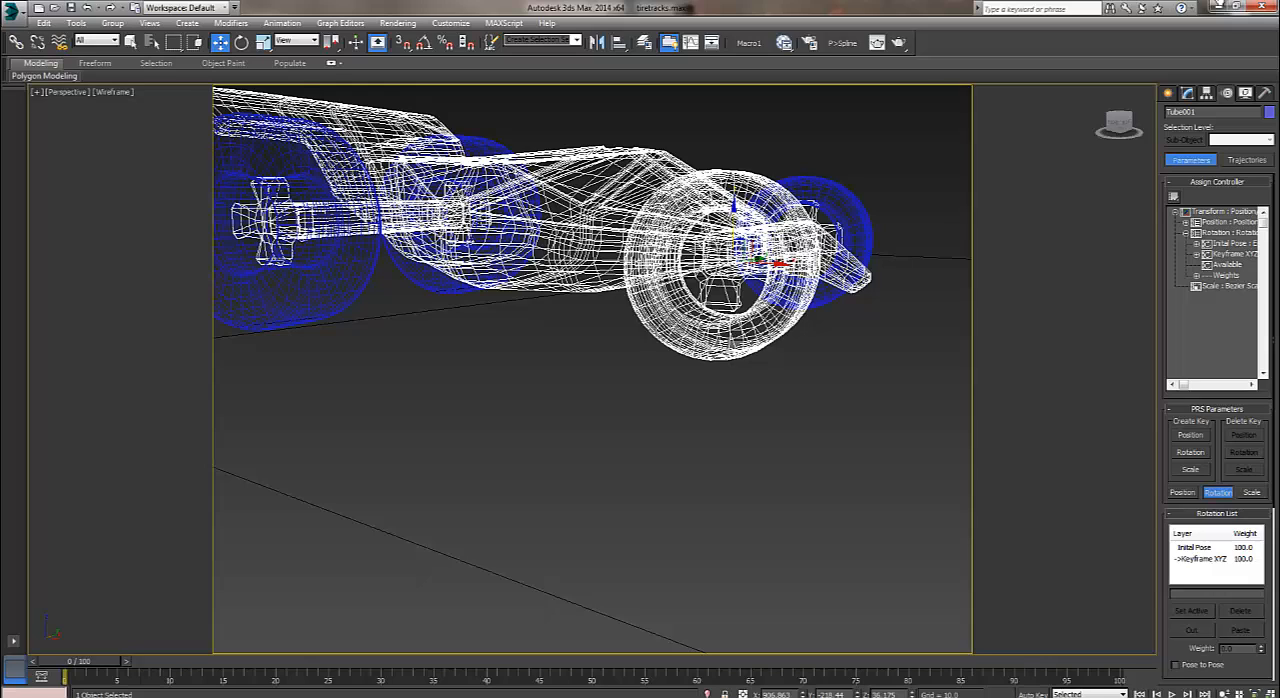
pyautogui.click(1196, 254)
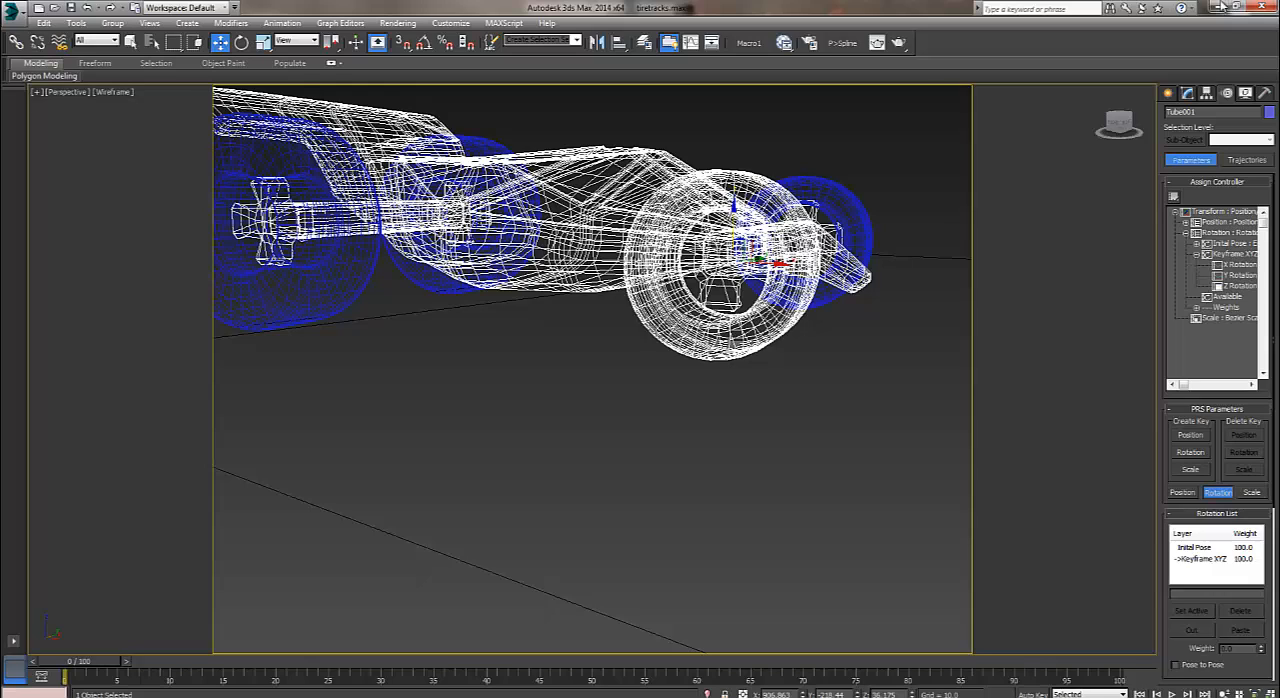
pyautogui.click(1239, 286)
pyautogui.click(1239, 286)
pyautogui.moveTo(380, 126)
pyautogui.mouseDown()
pyautogui.moveTo(488, 174)
pyautogui.moveTo(603, 310)
pyautogui.mouseUp()
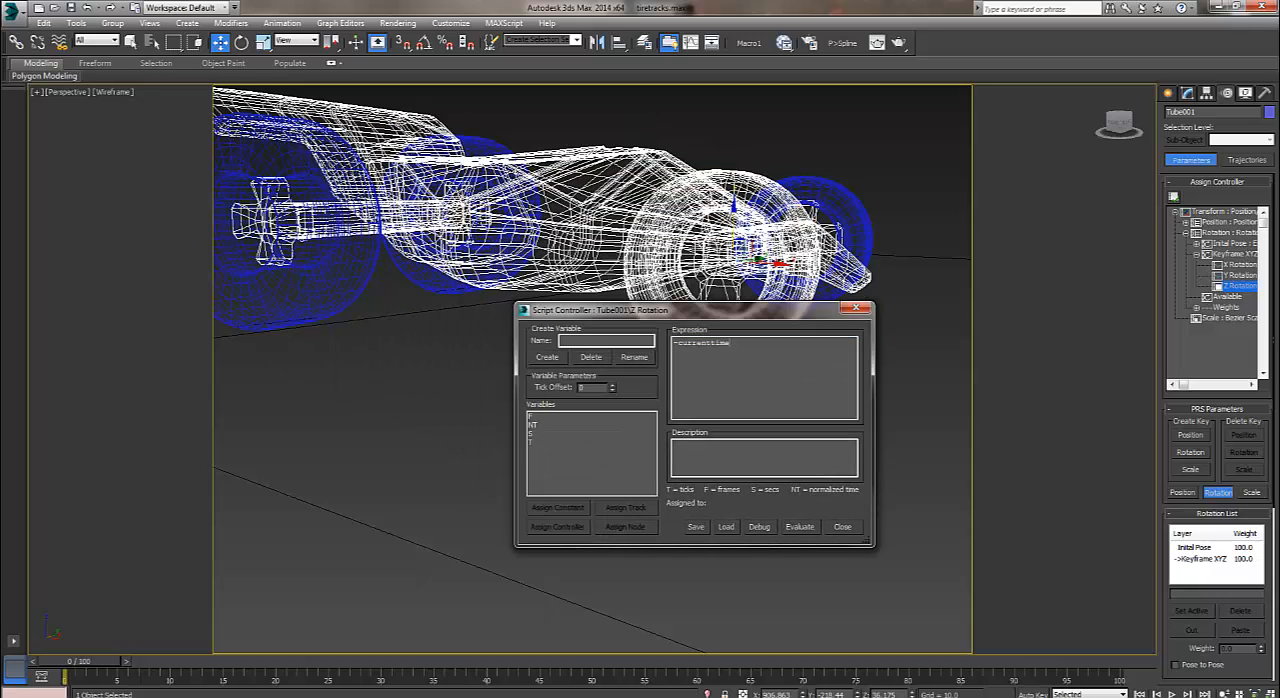
# Examine the tire's Z rotation script expression and close the script controller.
pyautogui.moveTo(731, 343); pyautogui.dragTo(678, 343)
pyautogui.click(682, 343)
pyautogui.hotkey('ctrl', 'a')
pyautogui.hotkey('shift', 'Right')
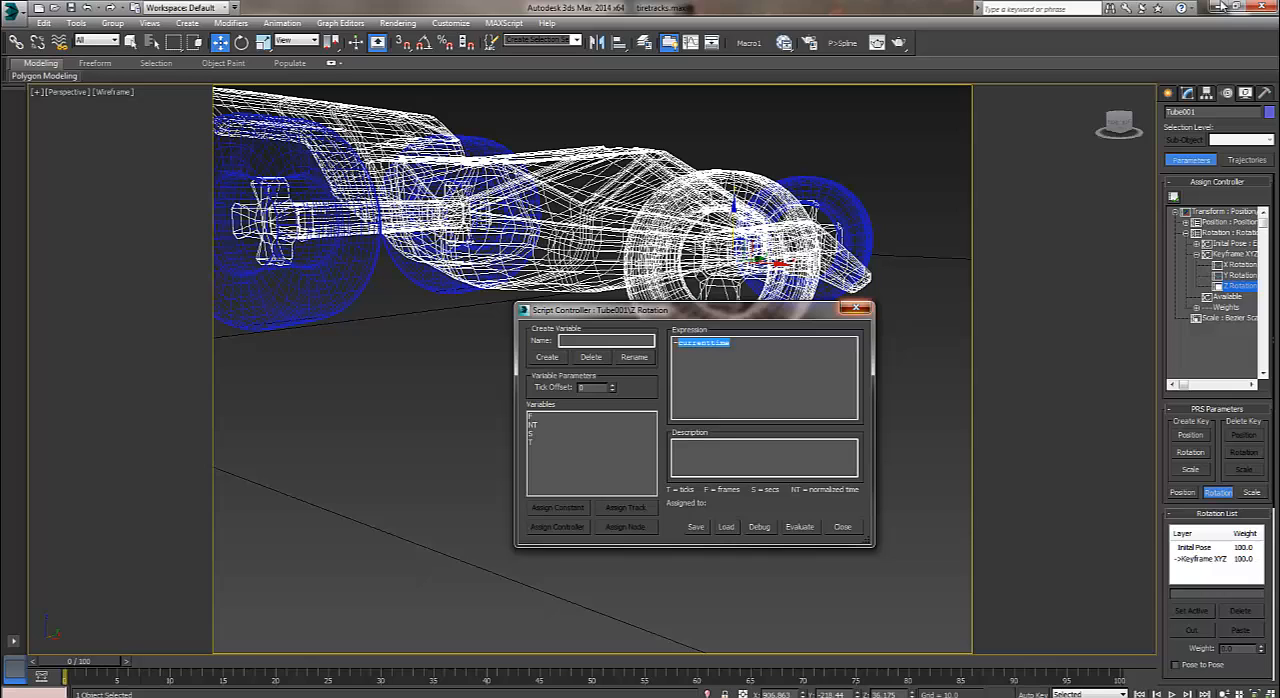
pyautogui.click(856, 309)
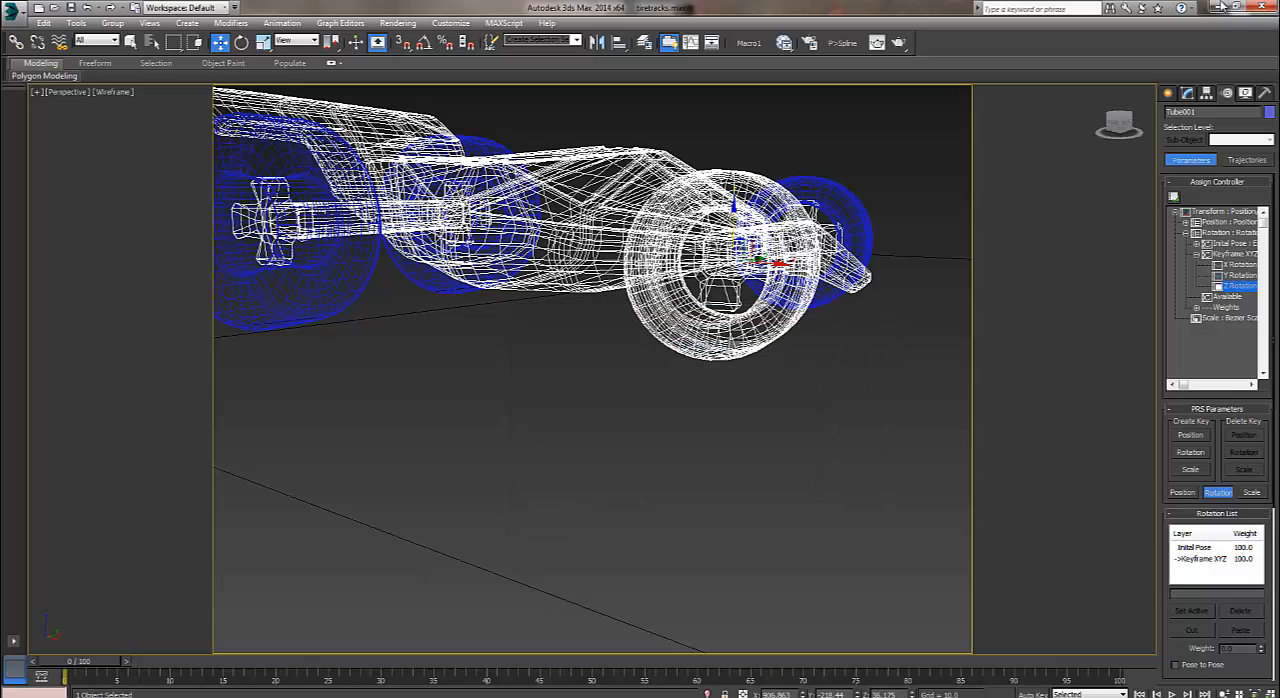
pyautogui.click(1187, 93)
pyautogui.click(1168, 93)
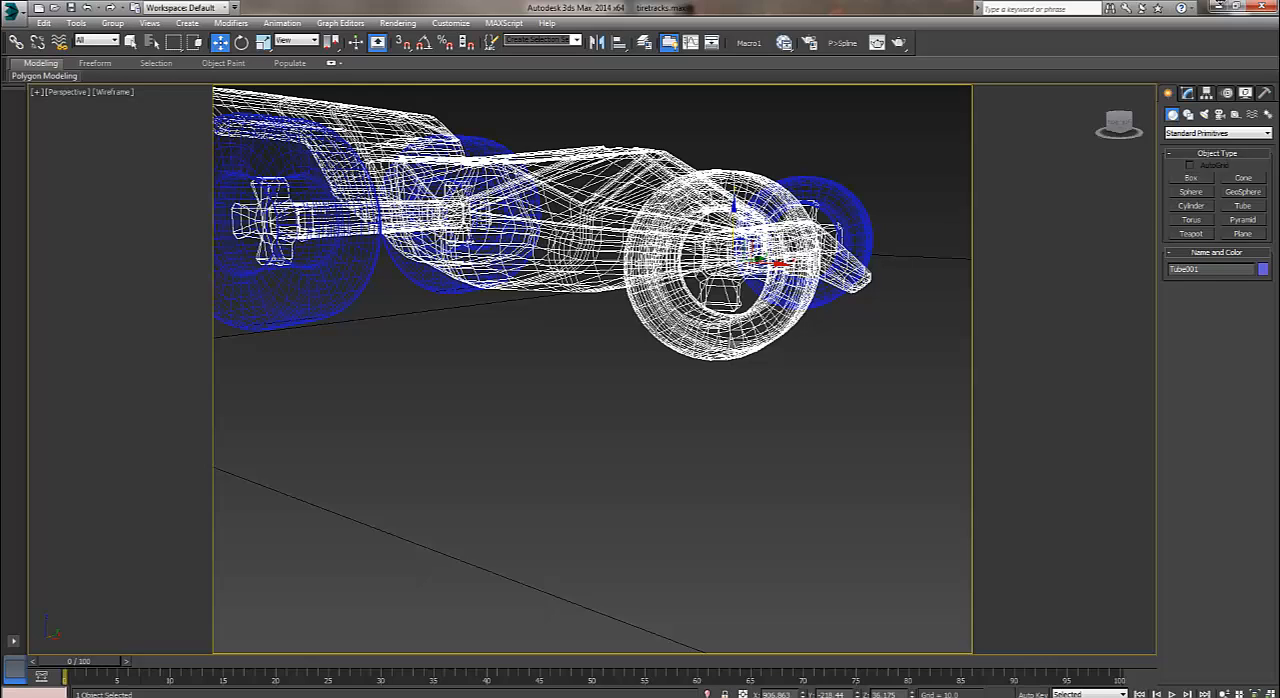
# Select the four objects POINT001 to POINT004 from the scene list and isolate them.
pyautogui.hotkey('ctrl', 'd')
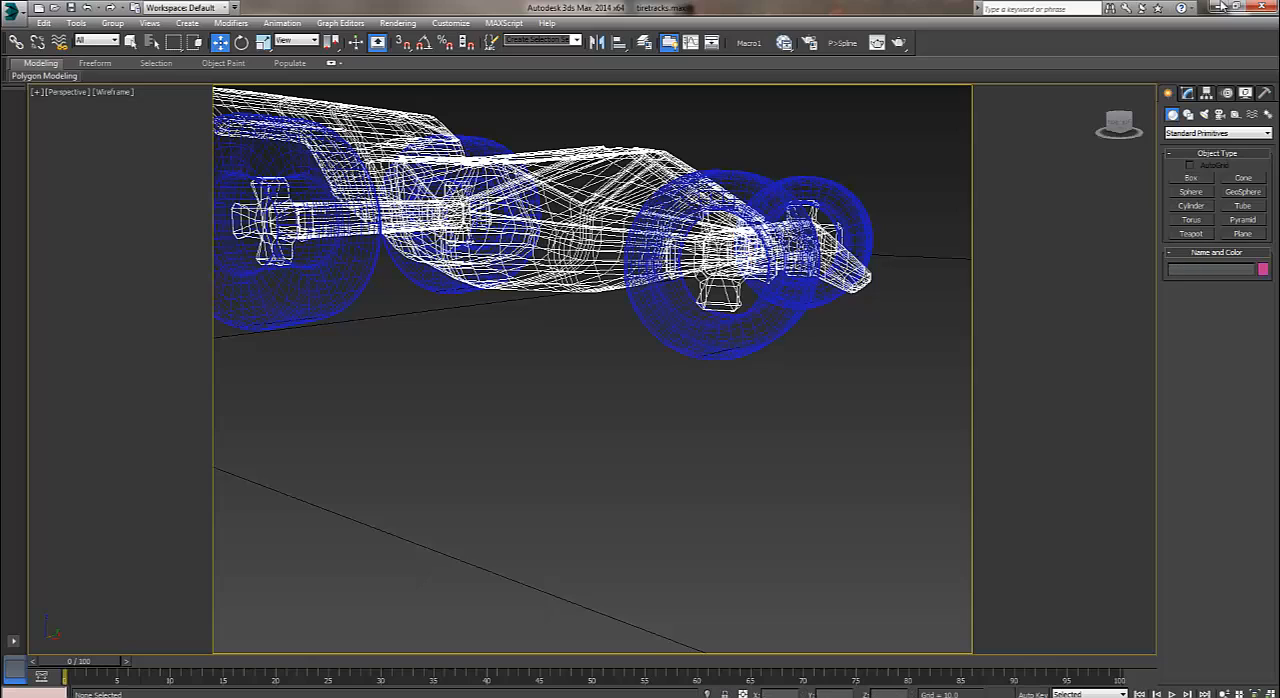
pyautogui.press('h')
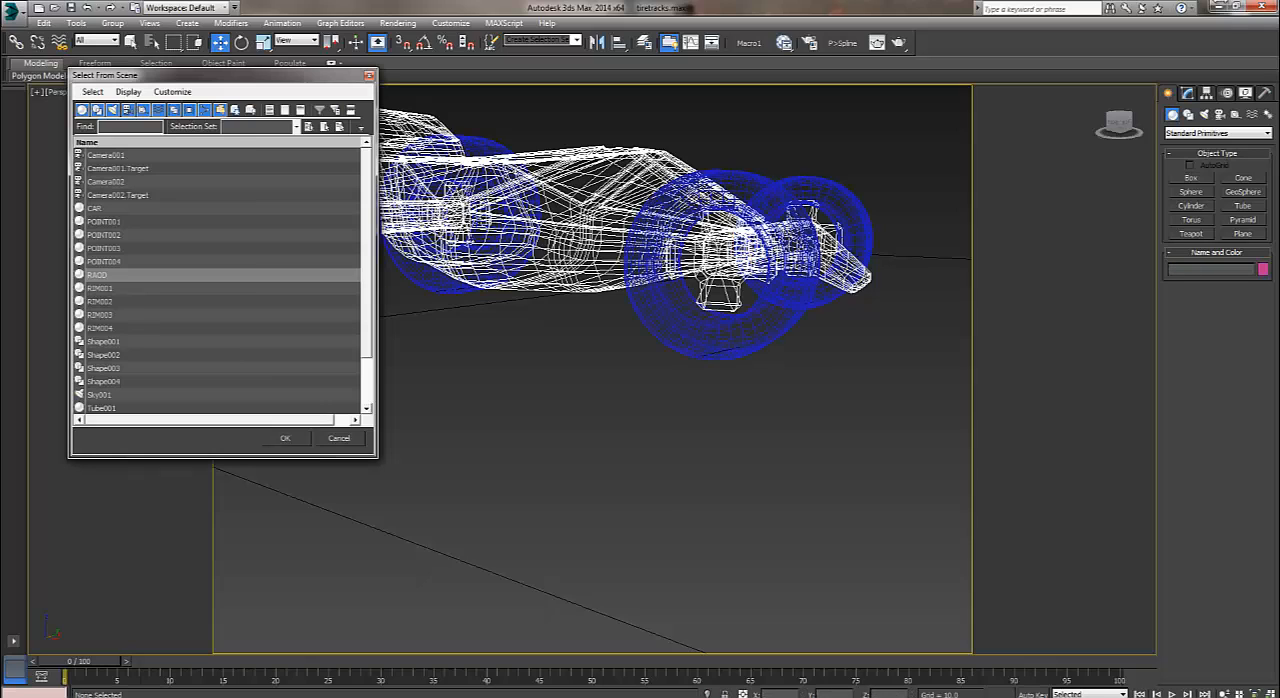
pyautogui.moveTo(110, 208); pyautogui.dragTo(110, 262)
pyautogui.click(110, 235)
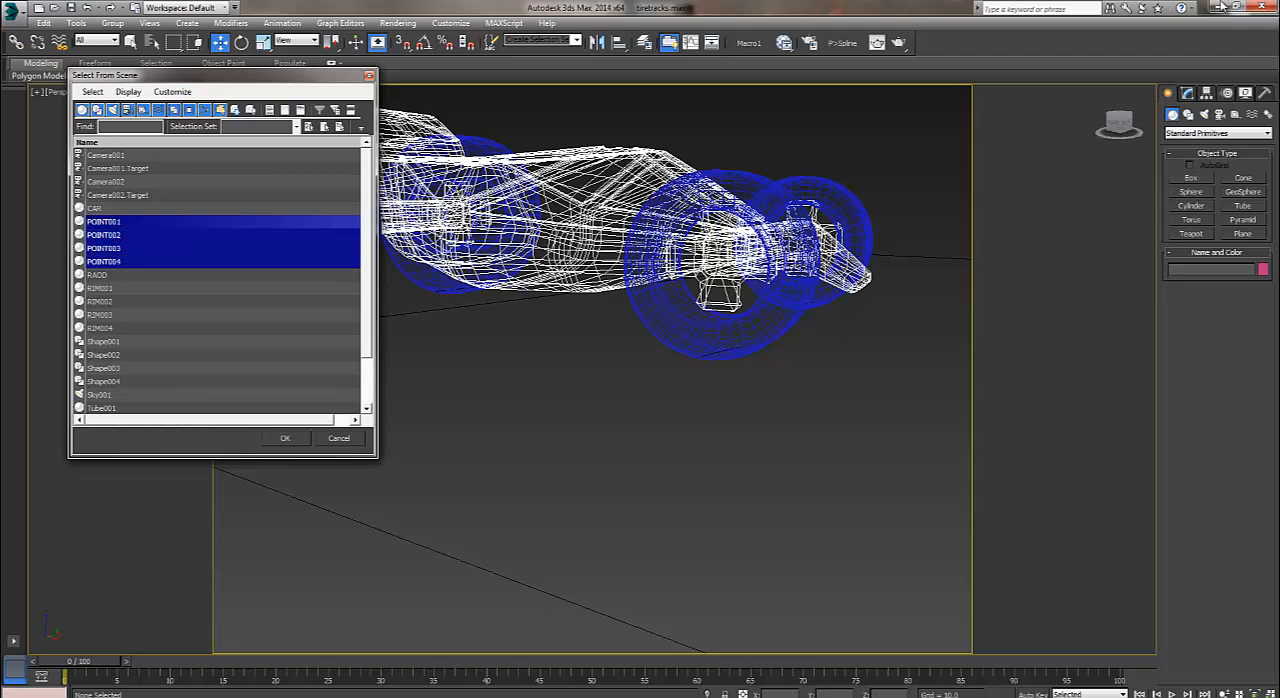
pyautogui.press('Return')
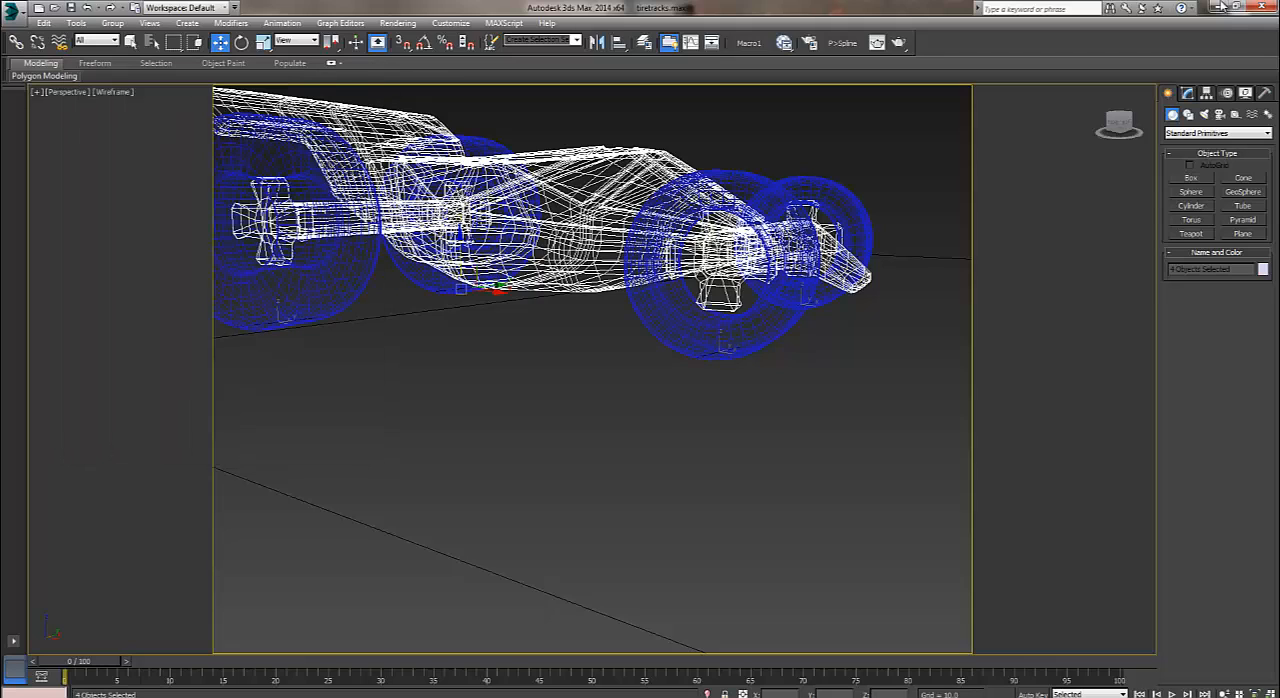
pyautogui.press('h')
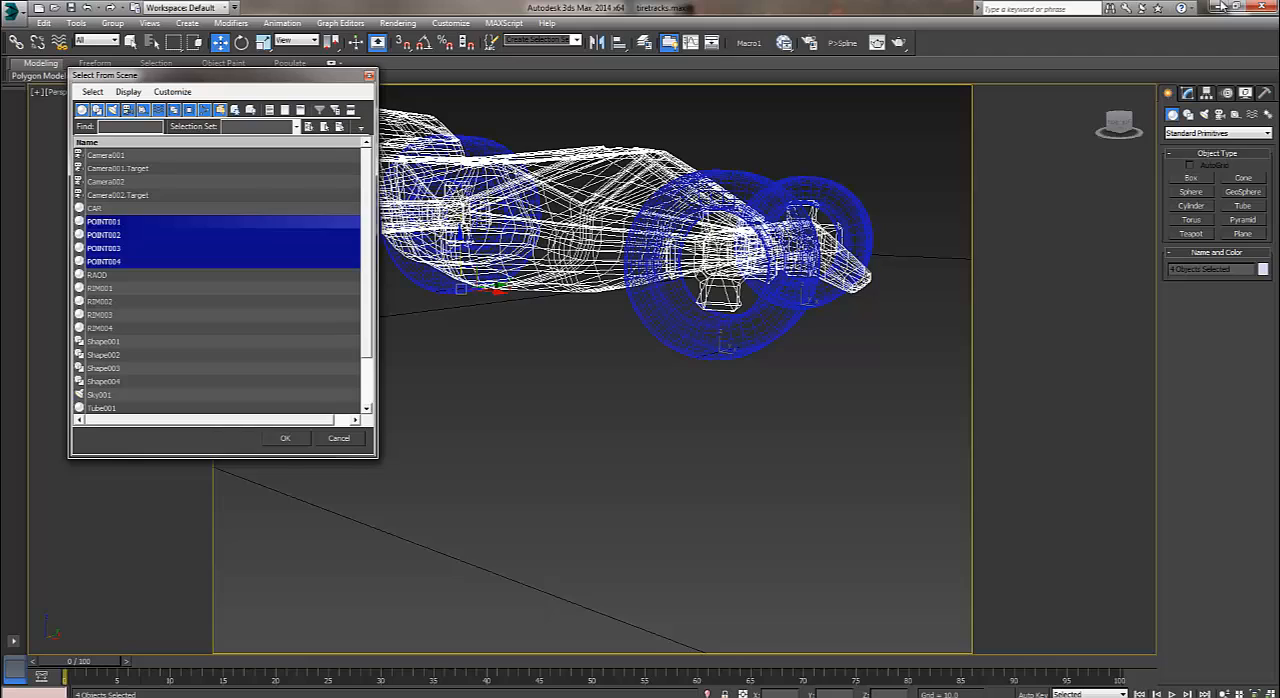
pyautogui.press('Return')
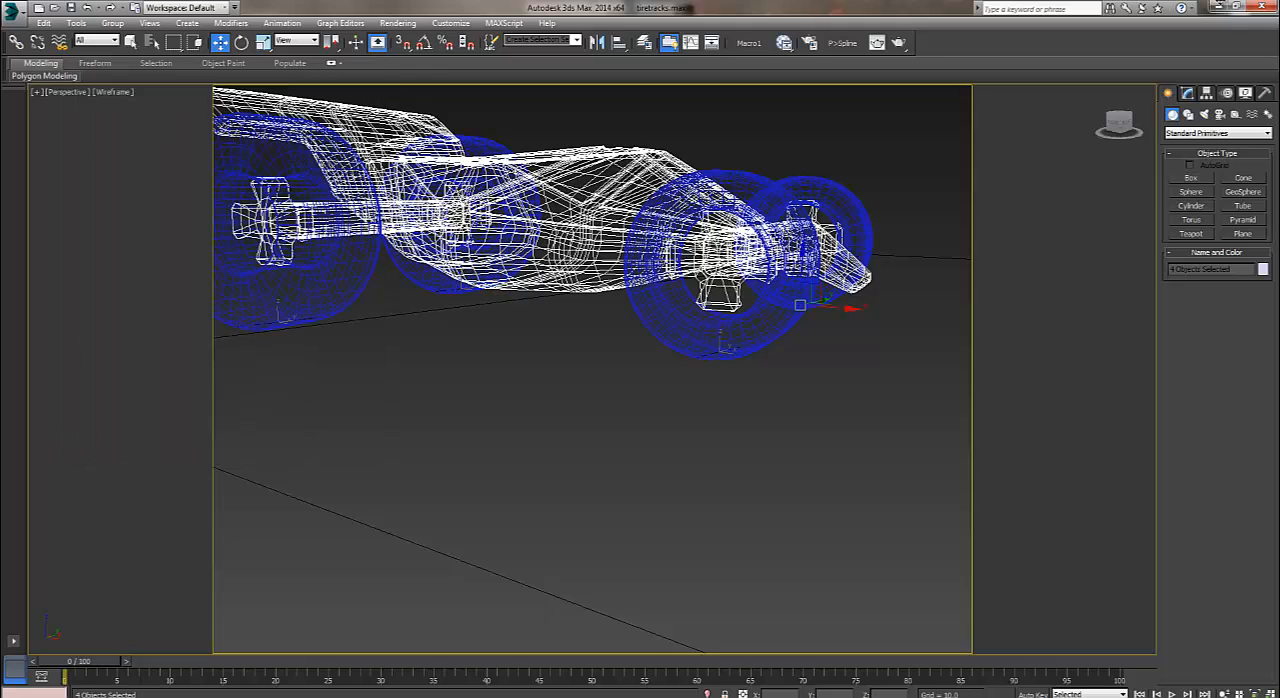
pyautogui.hotkey('alt', 'q')
pyautogui.keyDown('alt'); pyautogui.moveTo(1222, 6); pyautogui.dragTo(1222, 7, button='middle'); pyautogui.keyUp('alt')
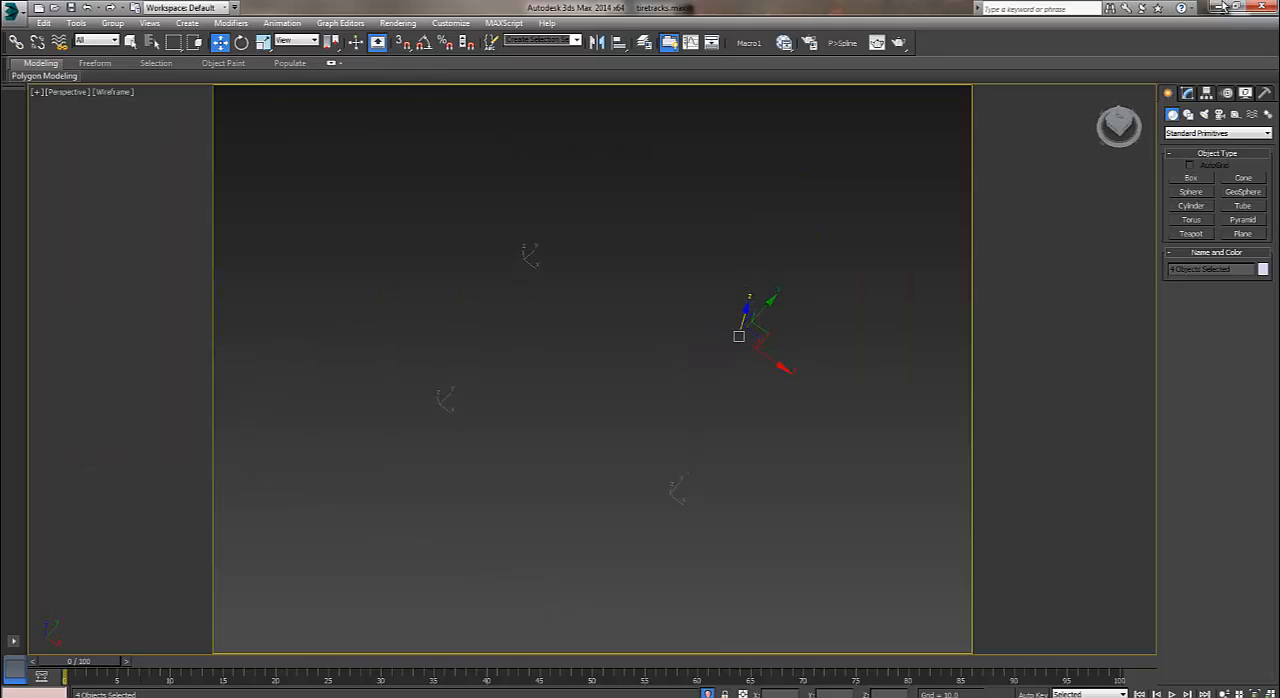
# Select only POINT002 and examine its single vertex at the Vertex sub-object level.
pyautogui.press('Delete')
pyautogui.moveTo(844, 278); pyautogui.dragTo(735, 434)
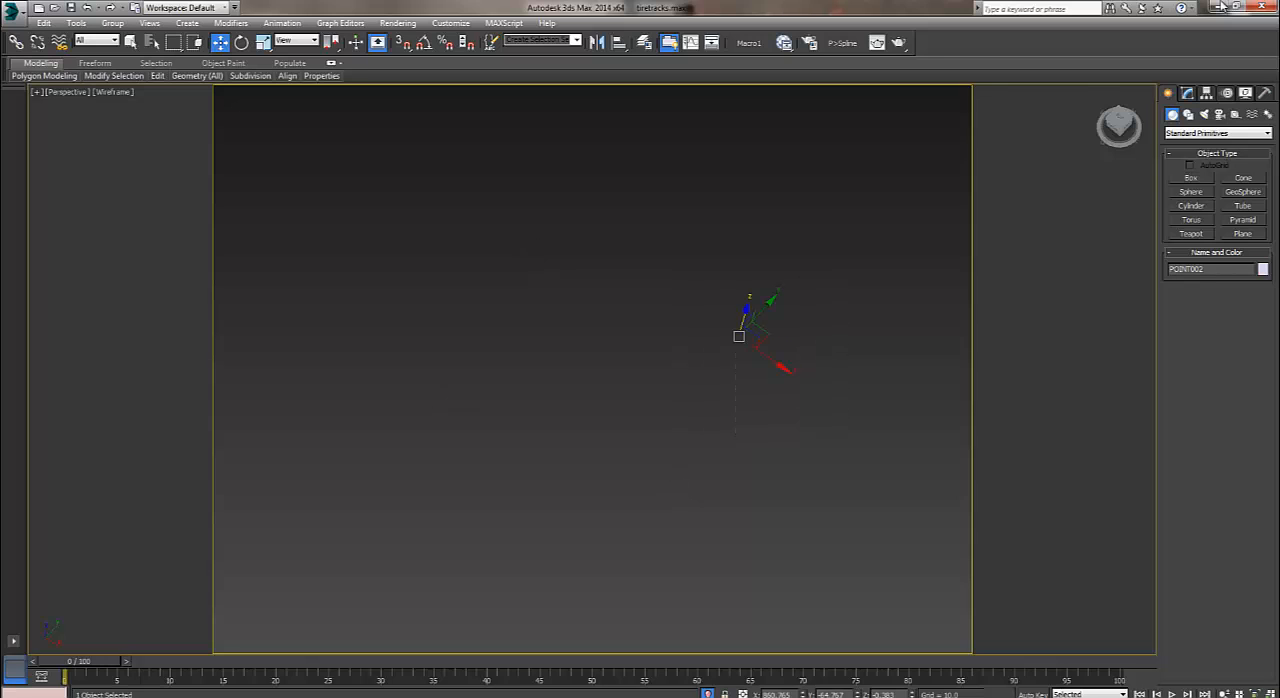
pyautogui.click(1187, 93)
pyautogui.press('1')
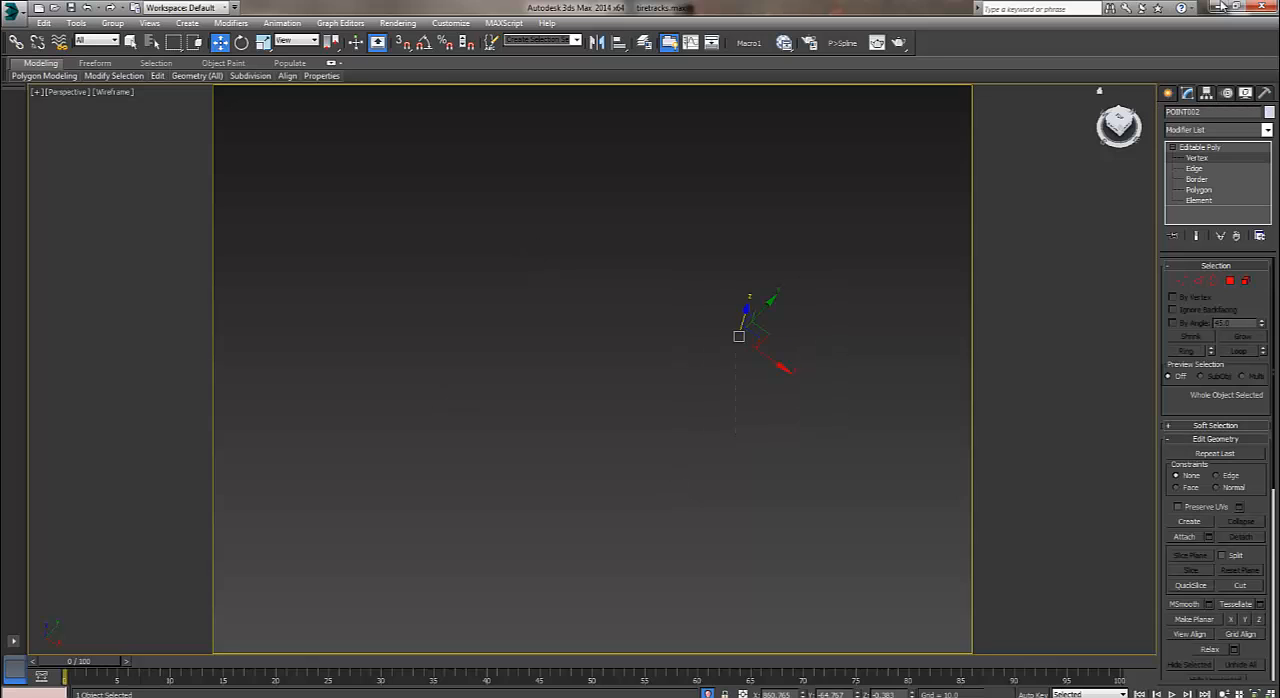
pyautogui.keyDown('alt'); pyautogui.moveTo(1222, 6); pyautogui.dragTo(1222, 6, button='middle'); pyautogui.keyUp('alt')
pyautogui.click(708, 360)
pyautogui.click(662, 330)
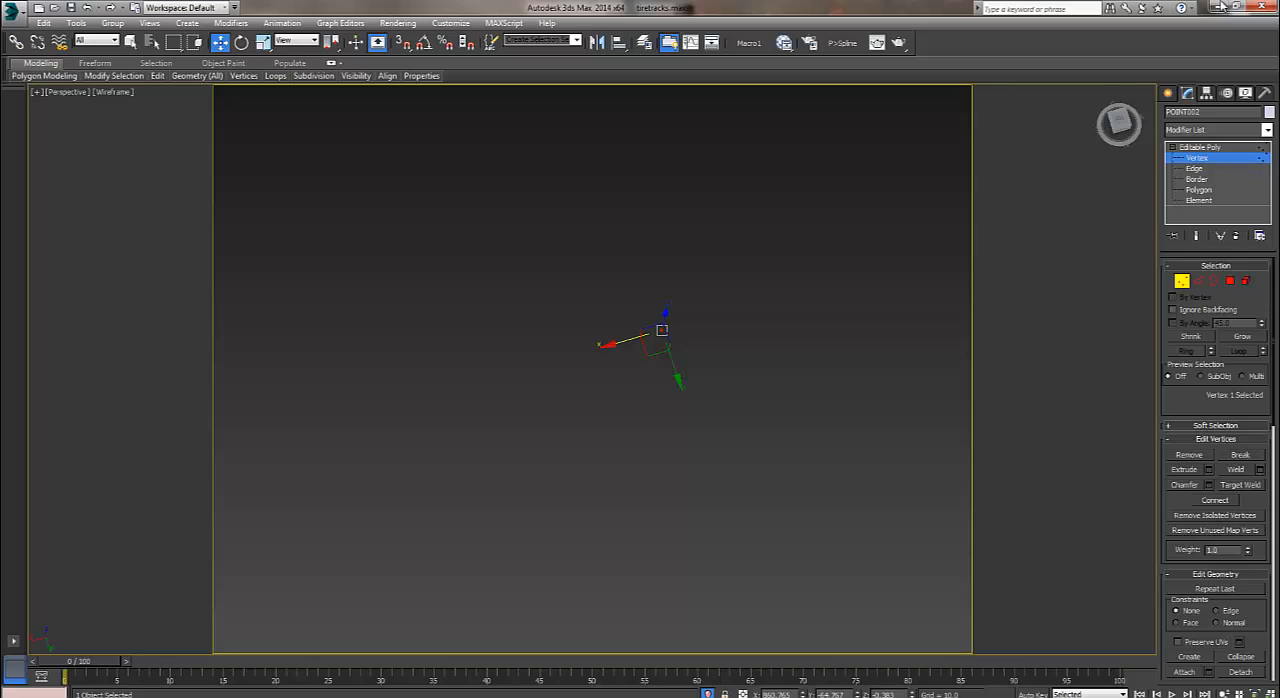
# Leave vertex editing, deselect POINT002 and bring all the other scene objects back into view.
pyautogui.click(1168, 93)
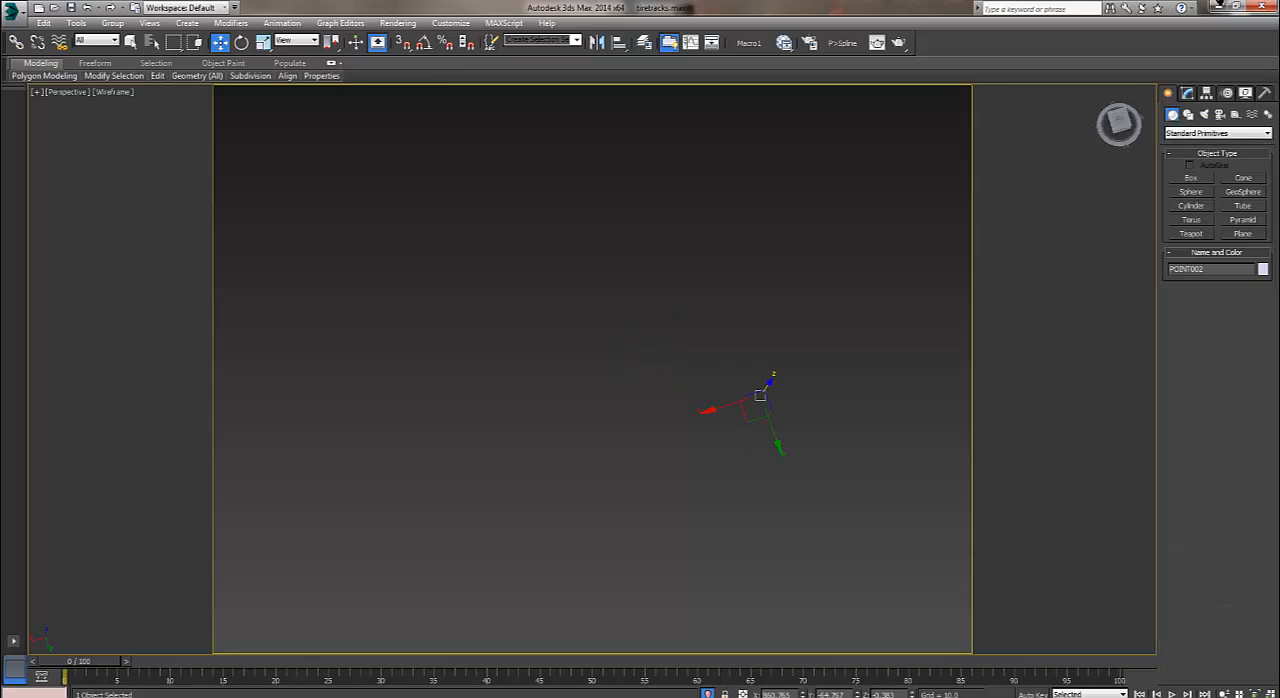
pyautogui.moveTo(760, 395); pyautogui.dragTo(740, 423)
pyautogui.press('Delete')
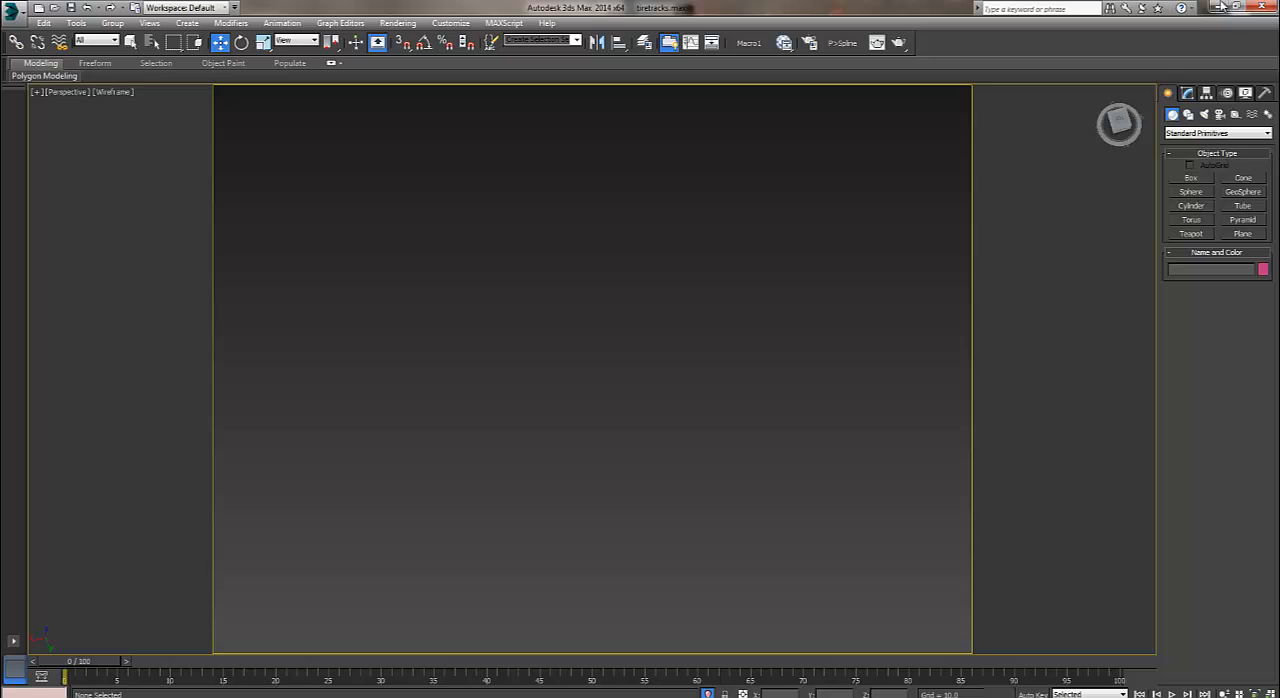
pyautogui.rightClick(660, 275)
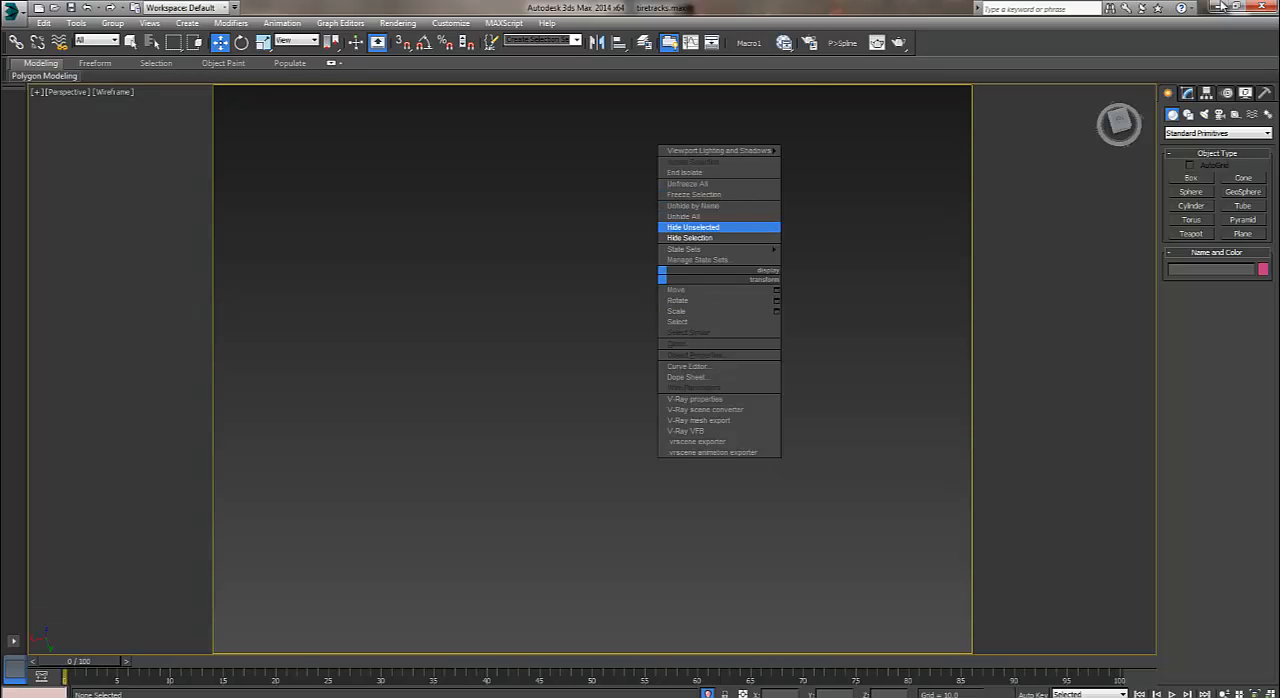
pyautogui.click(688, 217)
pyautogui.keyDown('alt'); pyautogui.moveTo(688, 217); pyautogui.dragTo(745, 170, button='middle'); pyautogui.keyUp('alt')
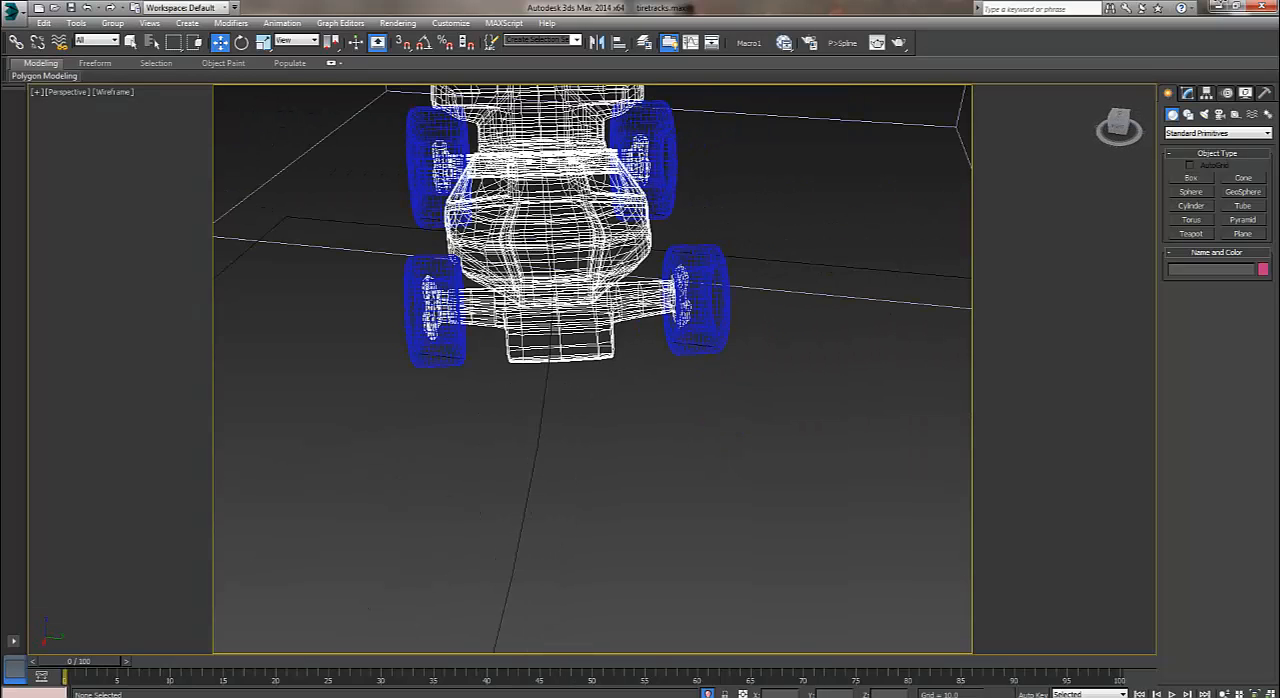
# Select the car and examine the path it follows along the road.
pyautogui.scroll(-5, 745, 170)
pyautogui.keyDown('alt'); pyautogui.moveTo(450, 400); pyautogui.dragTo(530, 385, button='middle'); pyautogui.keyUp('alt')
pyautogui.scroll(5, 530, 385)
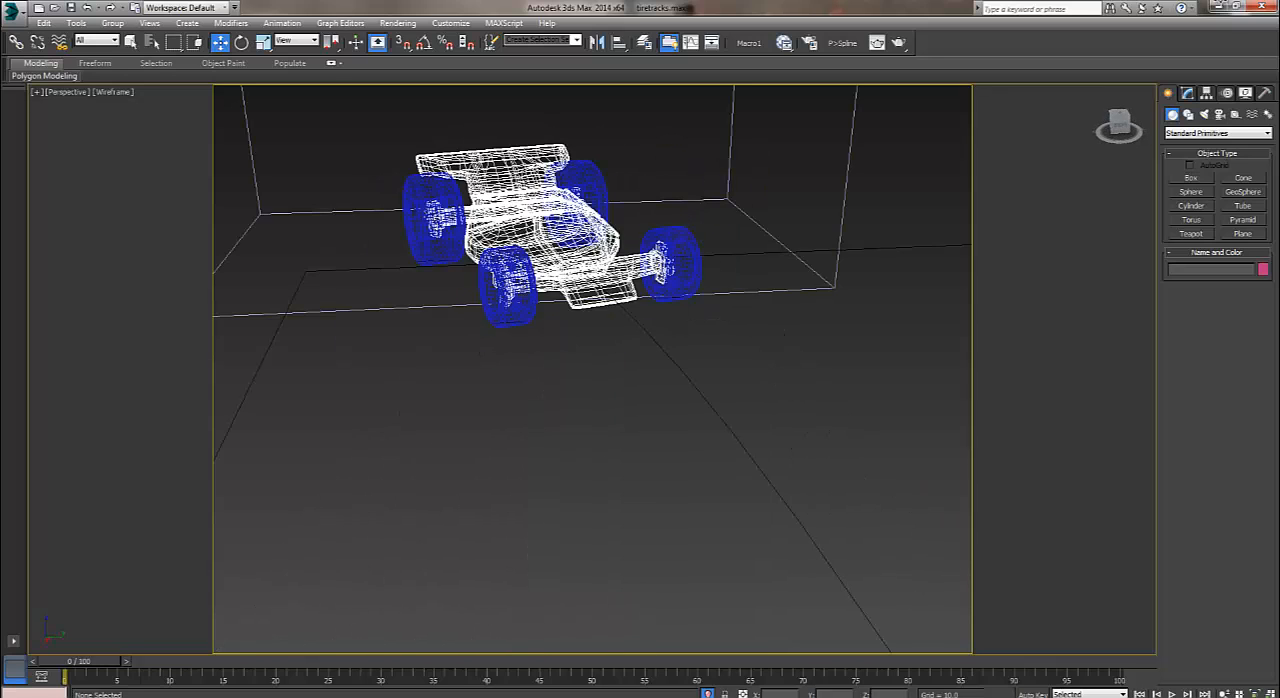
pyautogui.click(601, 297)
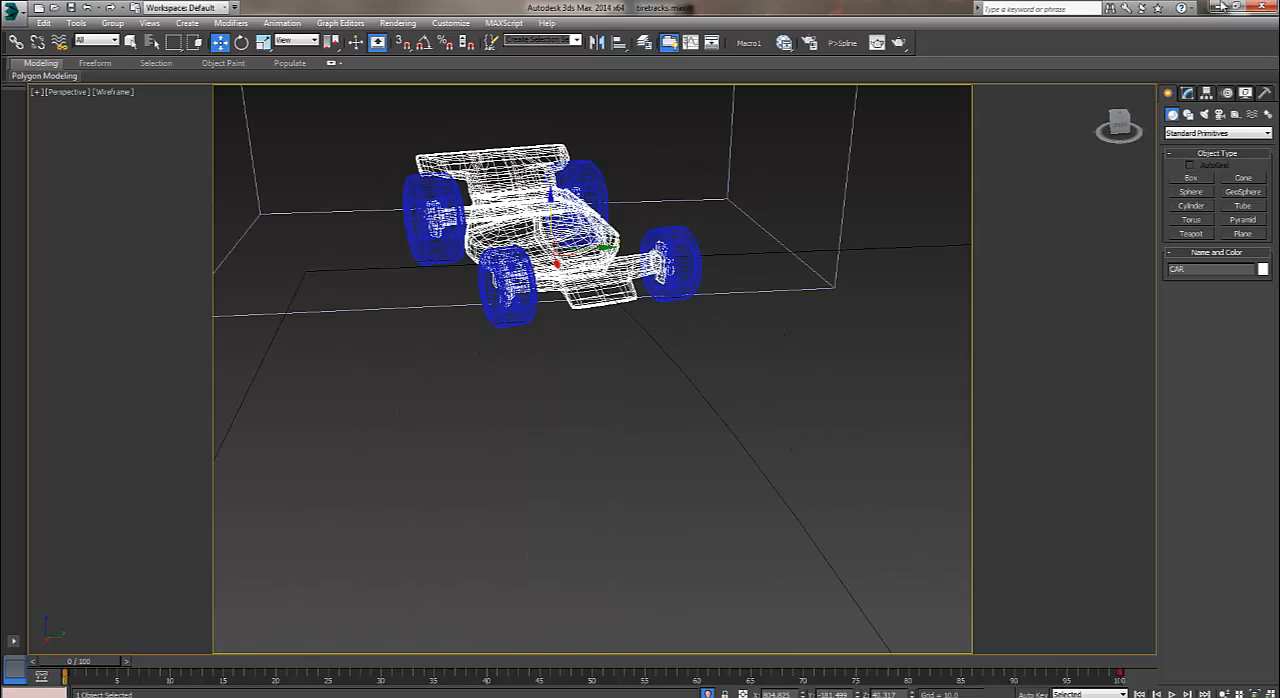
pyautogui.scroll(-5, 602, 300)
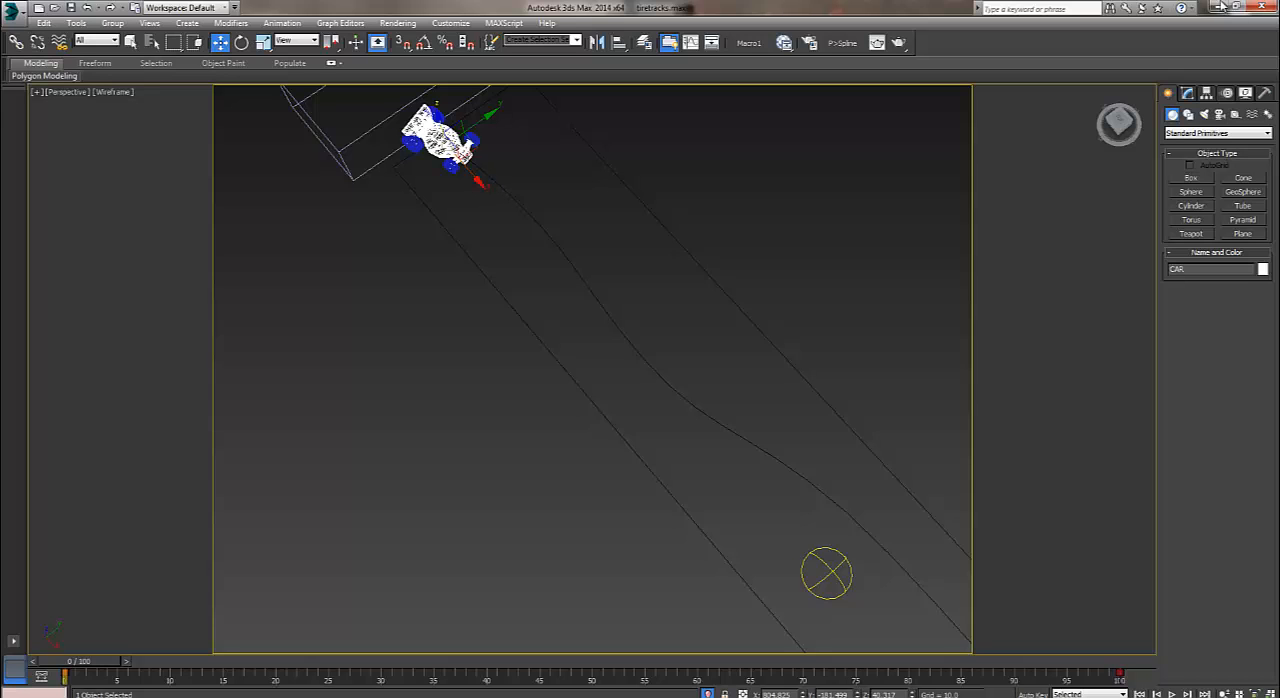
pyautogui.scroll(-4, 592, 369)
pyautogui.scroll(8, 509, 261)
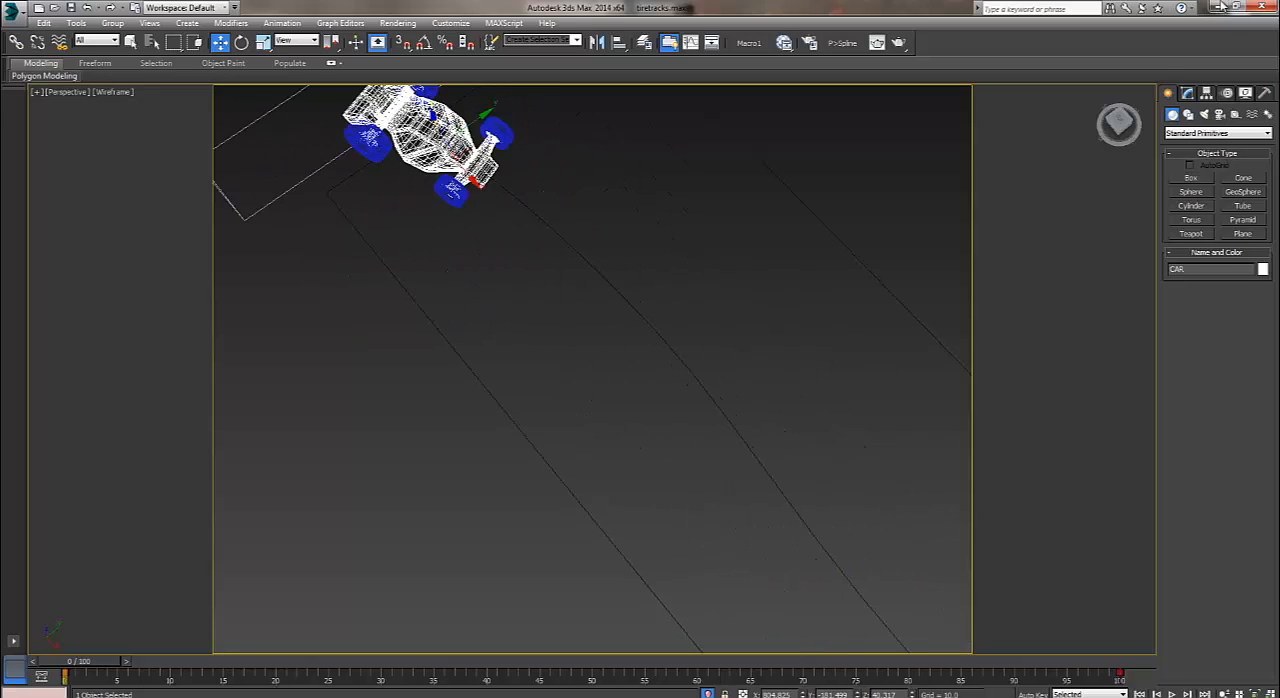
pyautogui.keyDown('alt'); pyautogui.moveTo(509, 261); pyautogui.dragTo(630, 205, button='middle'); pyautogui.keyUp('alt')
pyautogui.moveTo(430, 143); pyautogui.dragTo(571, 352, button='middle')
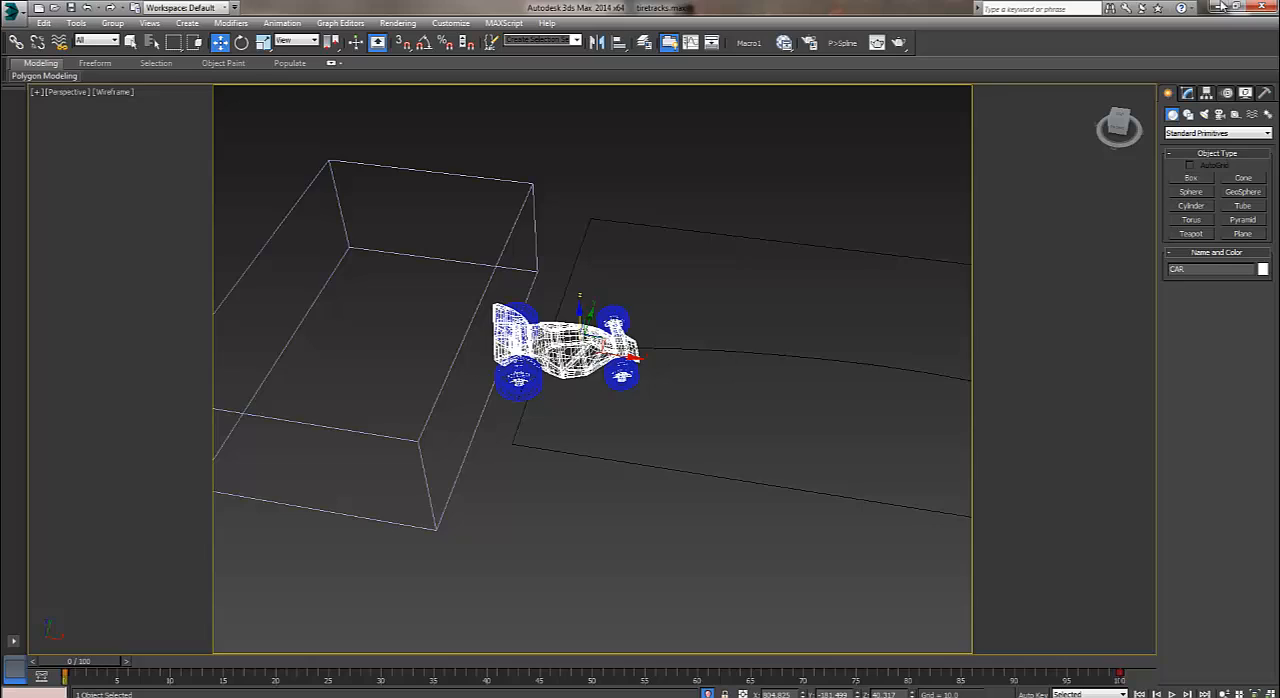
# Examine the car and its four wheels close up and from several angles.
pyautogui.press('z')
pyautogui.keyDown('alt'); pyautogui.moveTo(640, 390); pyautogui.dragTo(508, 335, button='middle'); pyautogui.keyUp('alt')
pyautogui.scroll(2, 592, 369)
pyautogui.keyDown('alt'); pyautogui.moveTo(640, 380); pyautogui.dragTo(515, 375, button='middle'); pyautogui.keyUp('alt')
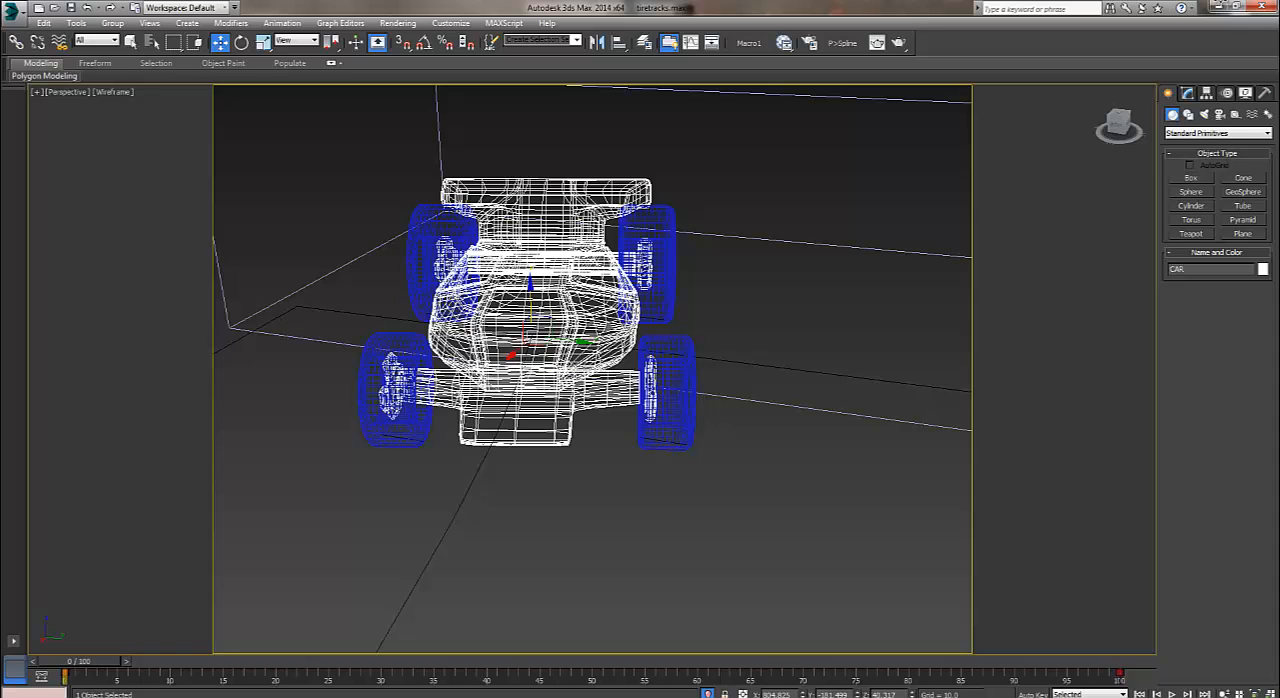
pyautogui.keyDown('alt'); pyautogui.moveTo(640, 370); pyautogui.dragTo(545, 400, button='middle'); pyautogui.keyUp('alt')
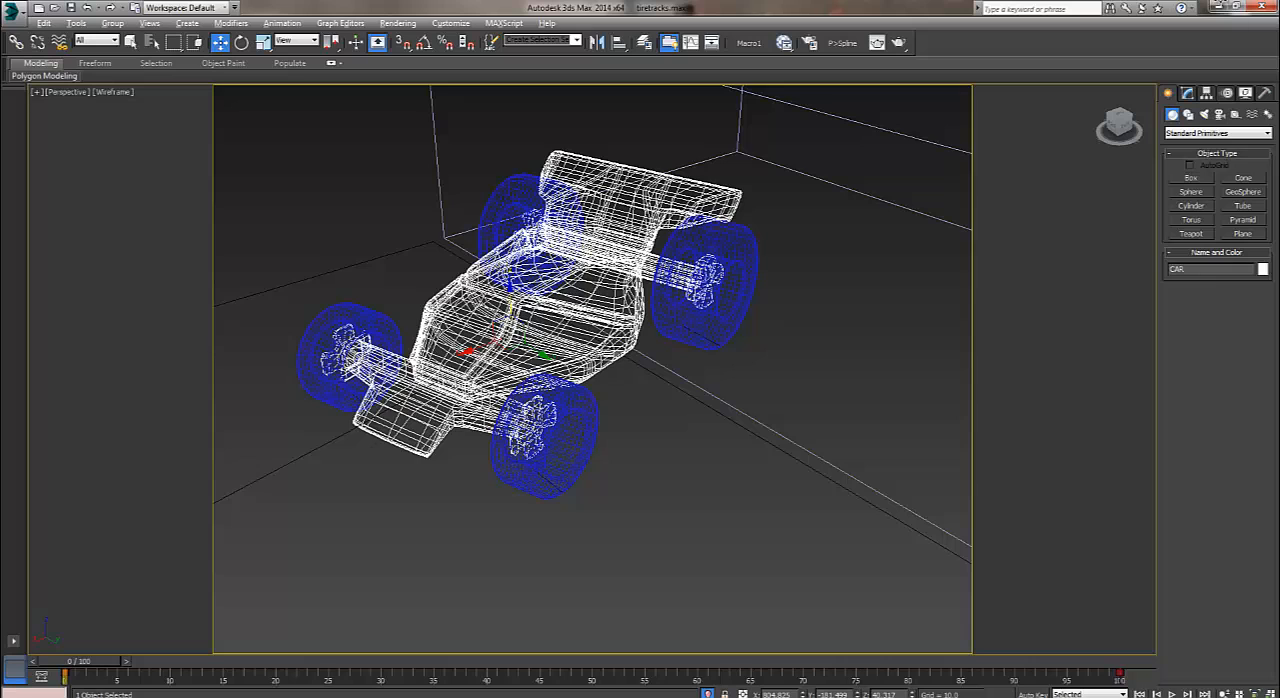
pyautogui.keyDown('alt'); pyautogui.moveTo(600, 380); pyautogui.dragTo(608, 325, button='middle'); pyautogui.keyUp('alt')
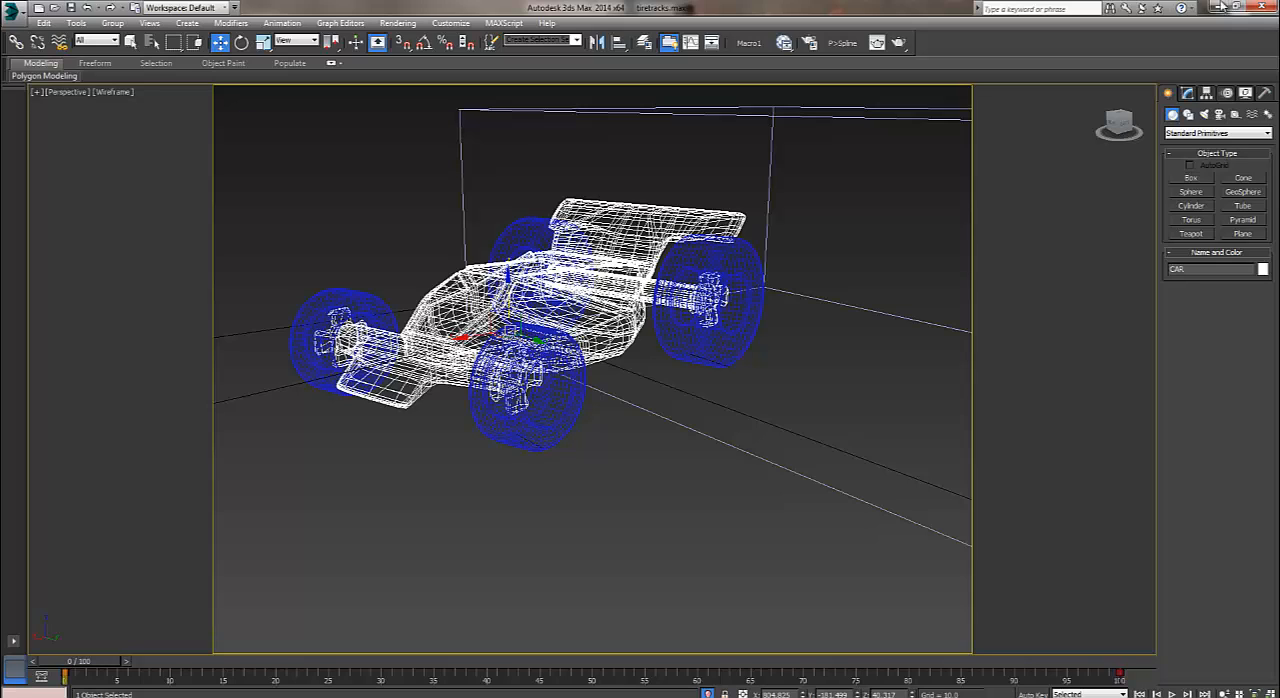
pyautogui.scroll(-4, 563, 305)
pyautogui.moveTo(563, 305)
pyautogui.keyDown('alt'); pyautogui.mouseDown(button='middle')
pyautogui.moveTo(670, 395)
pyautogui.moveTo(790, 335)
pyautogui.mouseUp(button='middle'); pyautogui.keyUp('alt')
pyautogui.moveTo(600, 320)
pyautogui.mouseDown(button='middle')
pyautogui.moveTo(668, 382)
pyautogui.moveTo(712, 395)
pyautogui.mouseUp(button='middle')
pyautogui.scroll(-3, 712, 395)
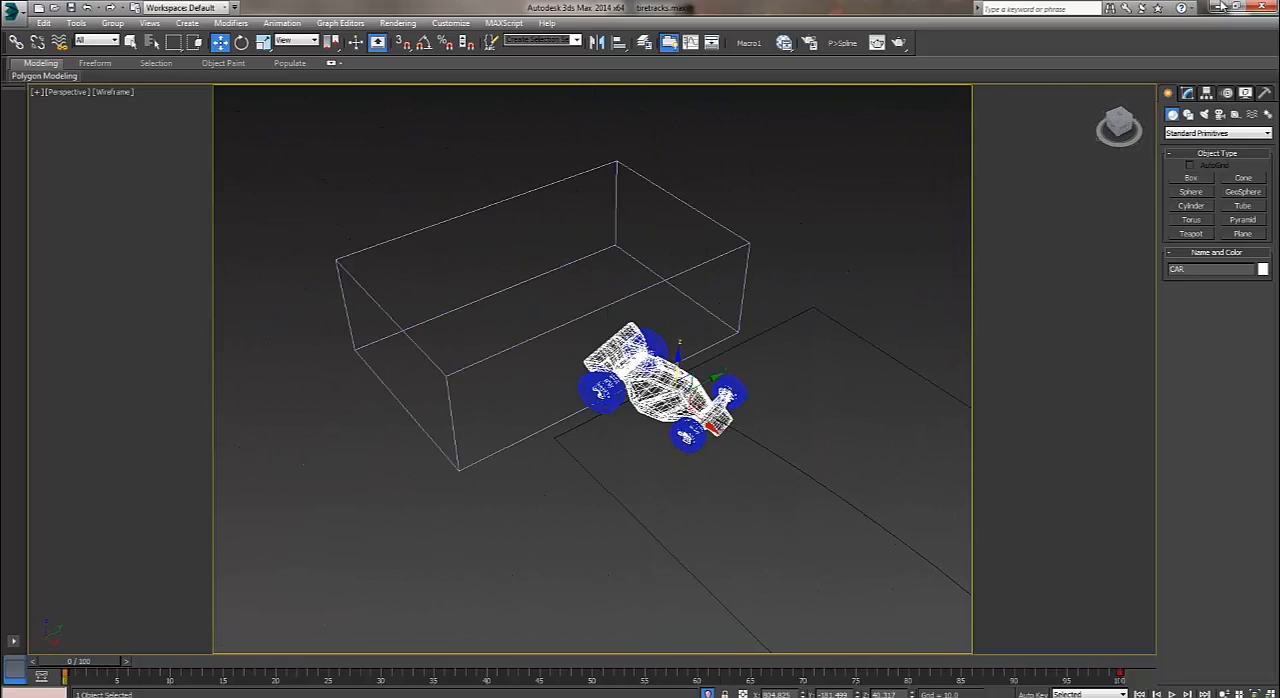
pyautogui.moveTo(640, 380)
pyautogui.keyDown('alt'); pyautogui.mouseDown(button='middle')
pyautogui.moveTo(715, 388)
pyautogui.moveTo(722, 410)
pyautogui.mouseUp(button='middle'); pyautogui.keyUp('alt')
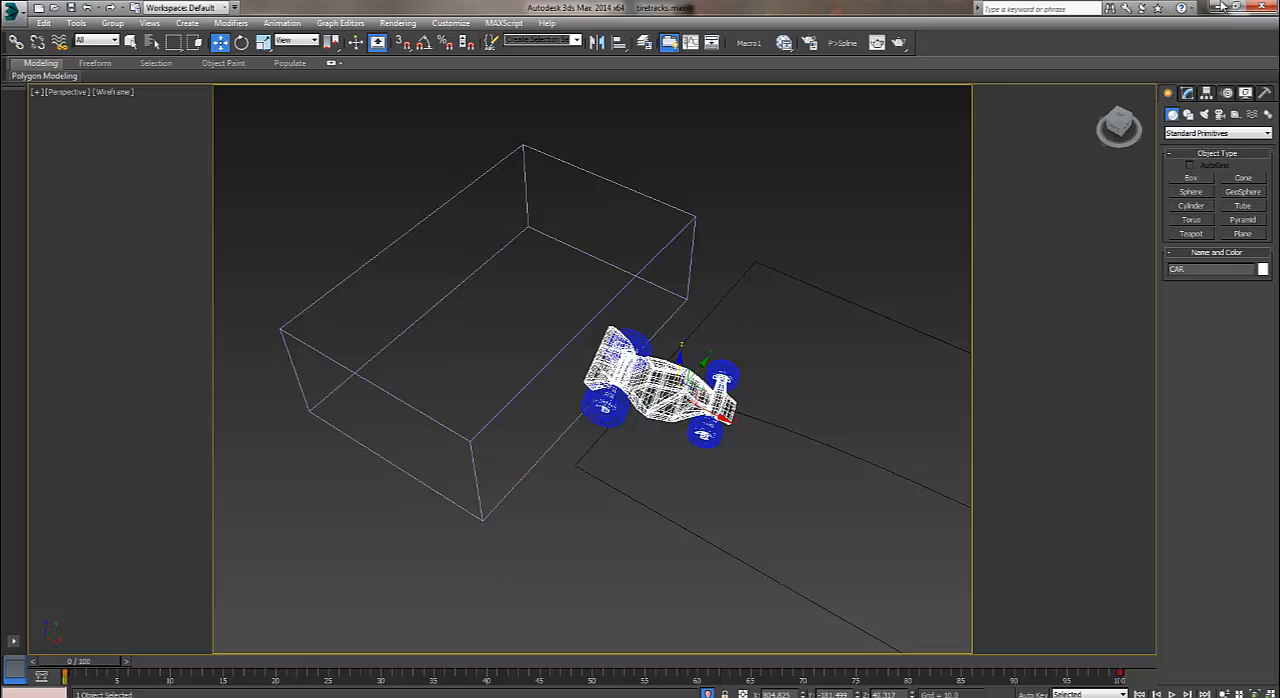
pyautogui.keyDown('alt'); pyautogui.moveTo(660, 385); pyautogui.dragTo(675, 374, button='middle'); pyautogui.keyUp('alt')
# Open Particle View and arrange its window so the car stays visible beside it.
pyautogui.press('6')
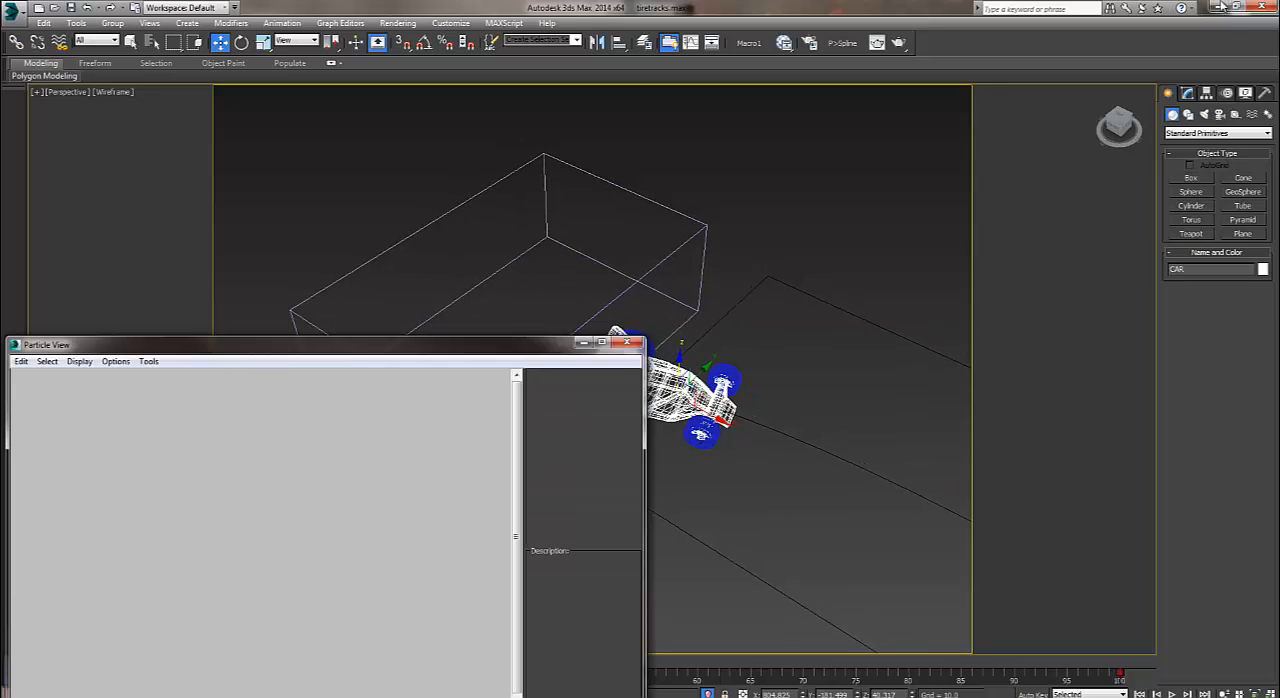
pyautogui.moveTo(454, 344)
pyautogui.mouseDown()
pyautogui.moveTo(509, 341)
pyautogui.moveTo(0, 167)
pyautogui.mouseUp()
pyautogui.moveTo(700, 388); pyautogui.dragTo(840, 387, button='middle')
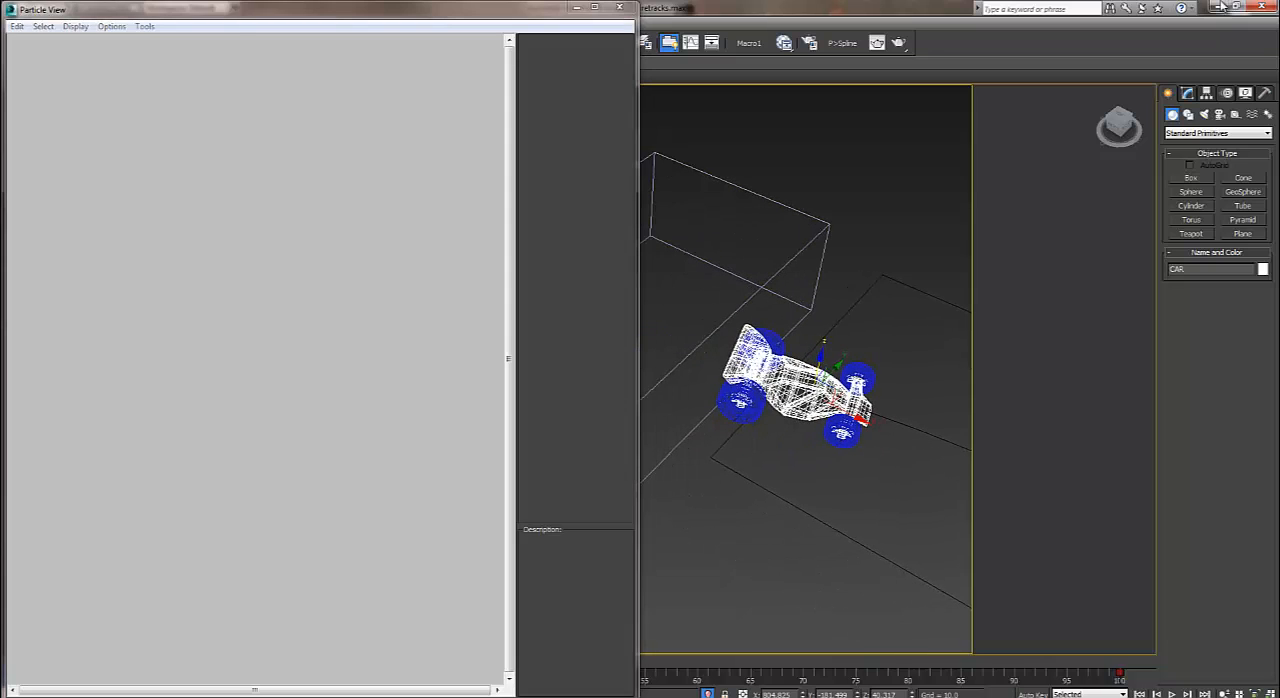
# Play the animation and examine the DeleteMesh and Vol. Select modifiers on the track spline Shape001.
pyautogui.click(1171, 693)
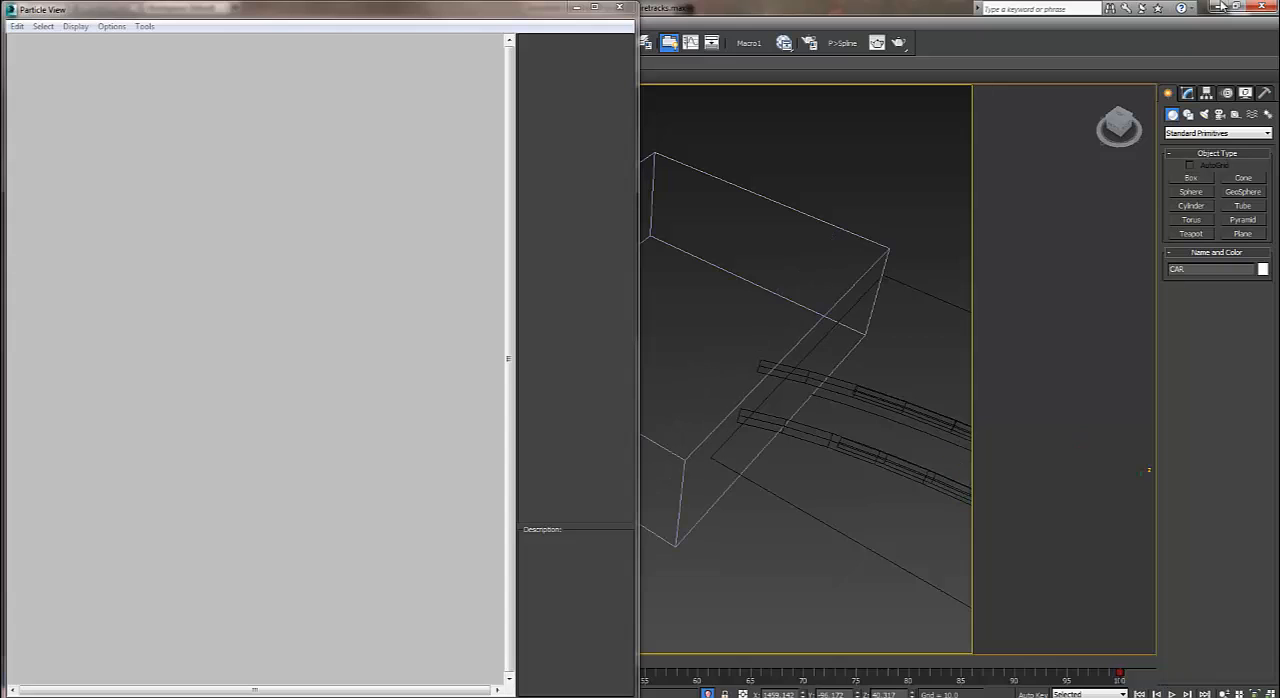
pyautogui.moveTo(890, 400)
pyautogui.mouseDown(button='middle')
pyautogui.moveTo(700, 388)
pyautogui.moveTo(807, 364)
pyautogui.moveTo(756, 350)
pyautogui.mouseUp(button='middle')
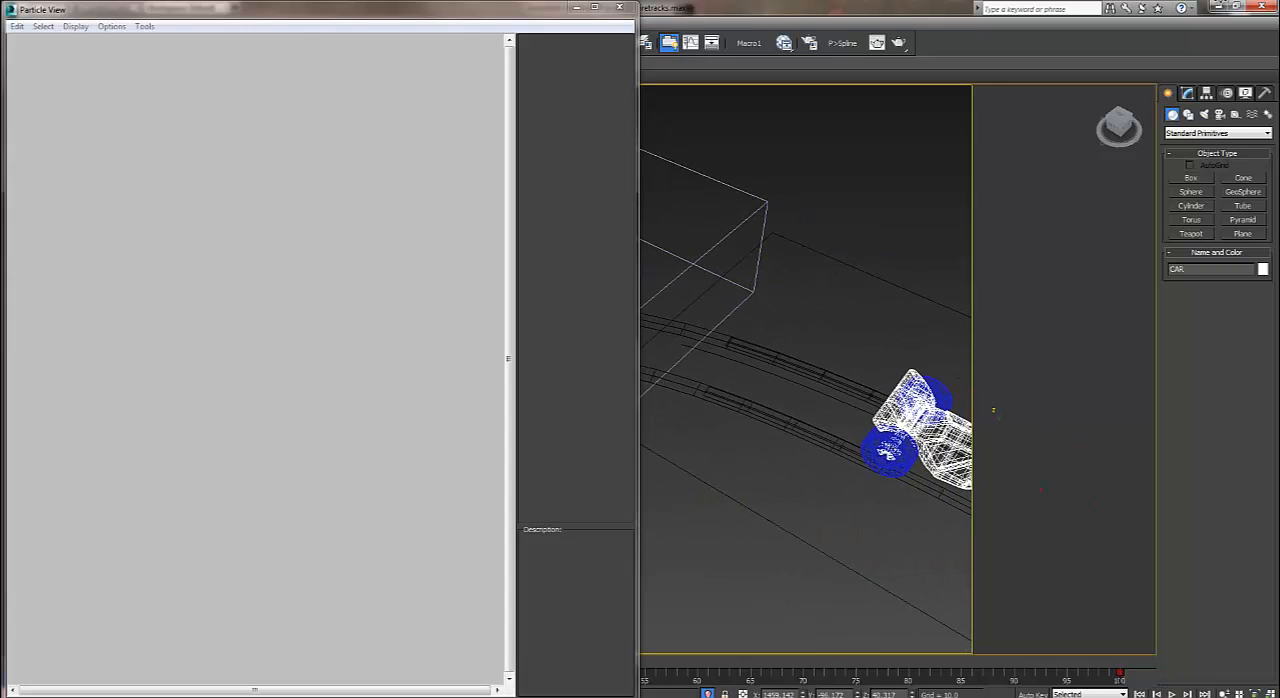
pyautogui.moveTo(757, 330); pyautogui.dragTo(822, 454)
pyautogui.click(824, 480)
pyautogui.click(822, 373)
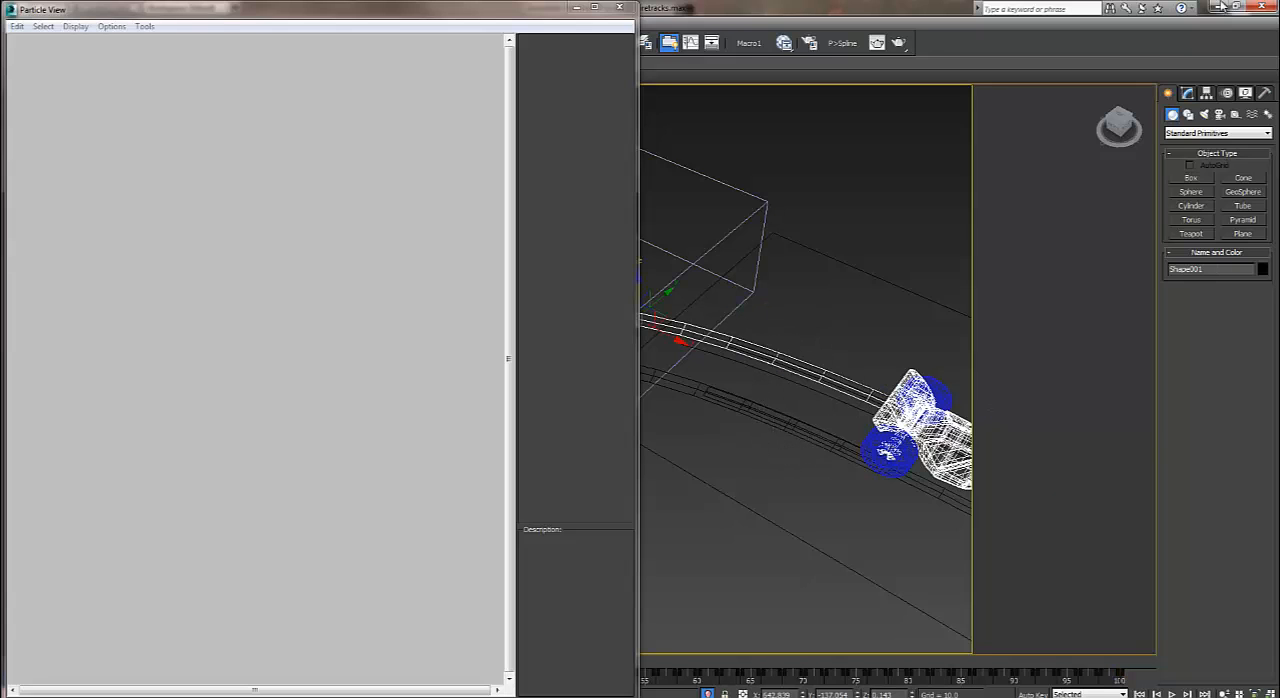
pyautogui.click(1187, 92)
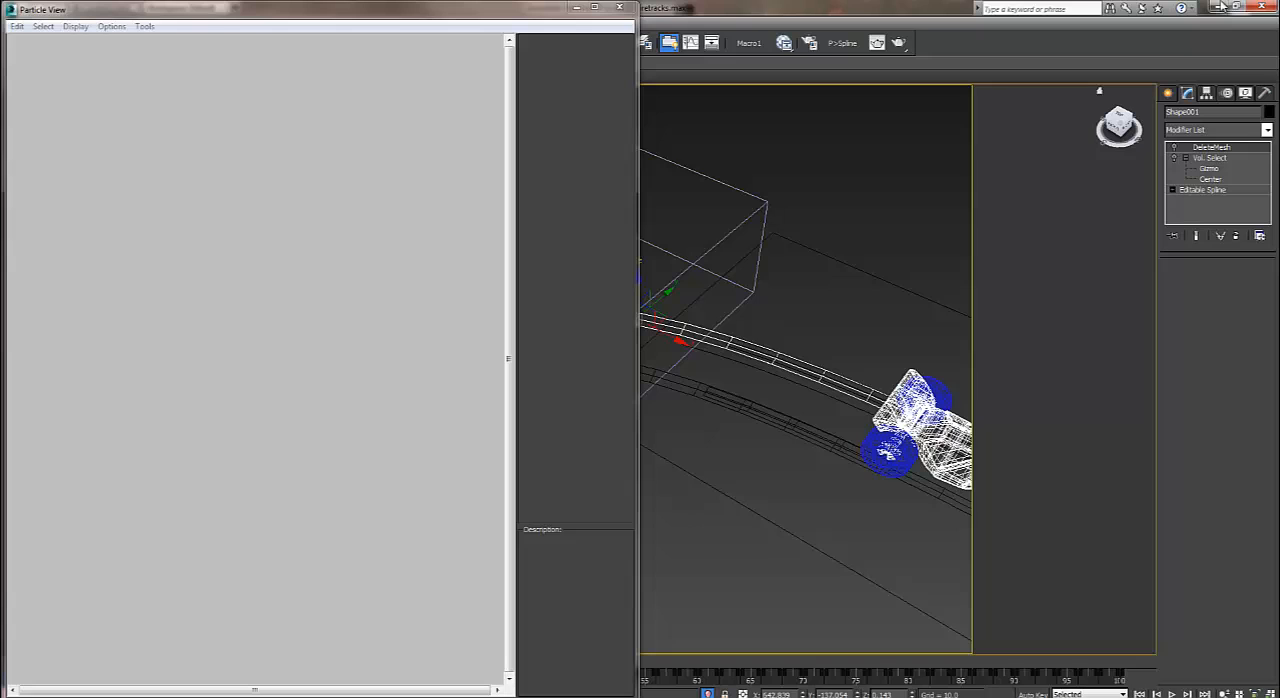
pyautogui.rightClick(1210, 158)
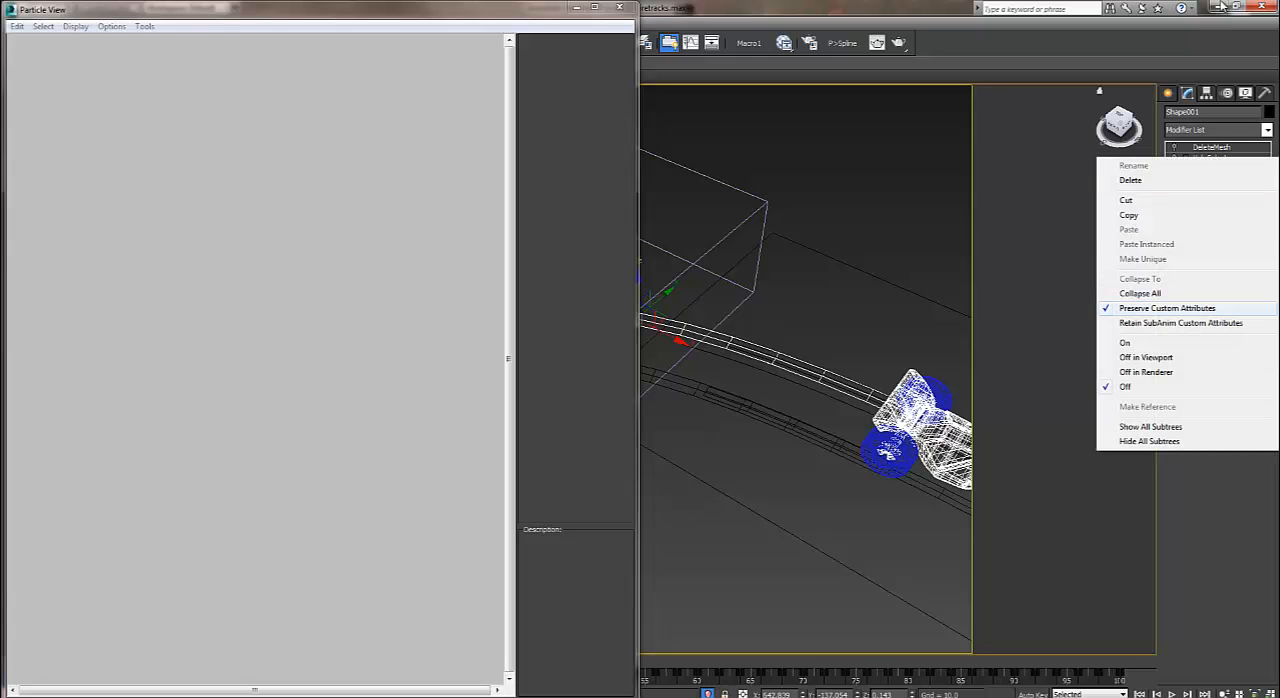
pyautogui.click(1140, 293)
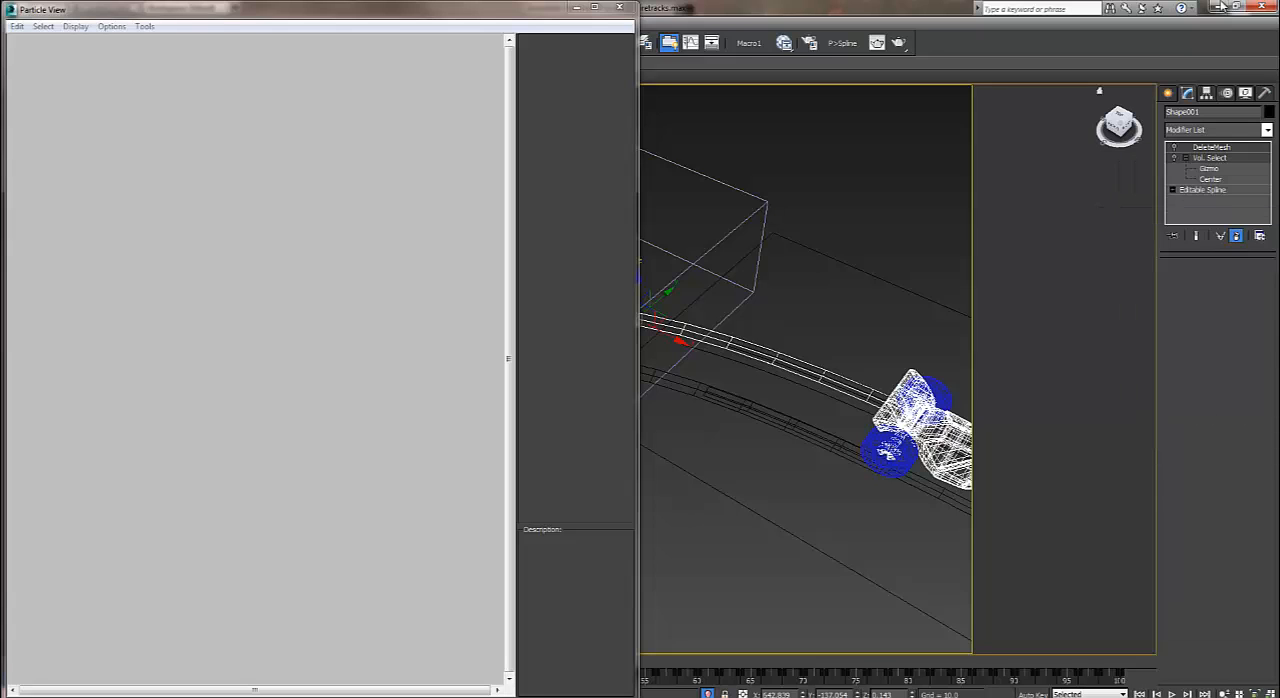
# Clear the existing track shapes from the viewport and hide Box003.
pyautogui.moveTo(757, 314); pyautogui.dragTo(851, 443)
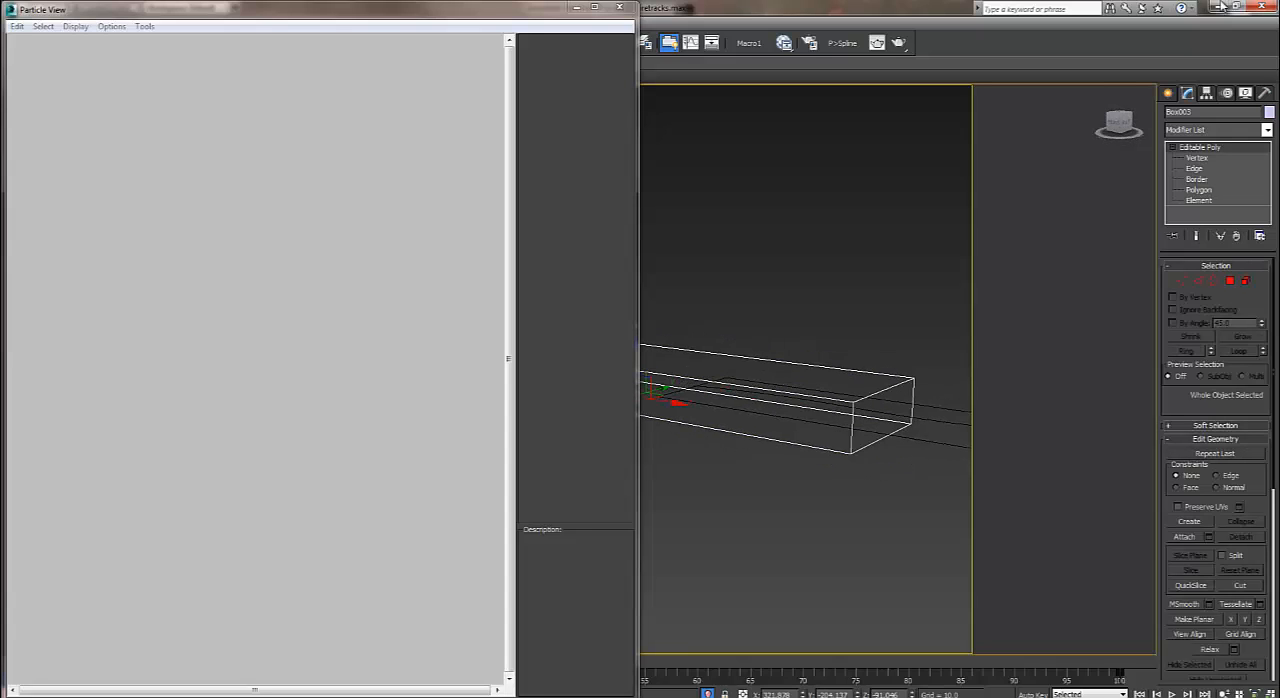
pyautogui.rightClick(780, 414)
pyautogui.click(849, 371)
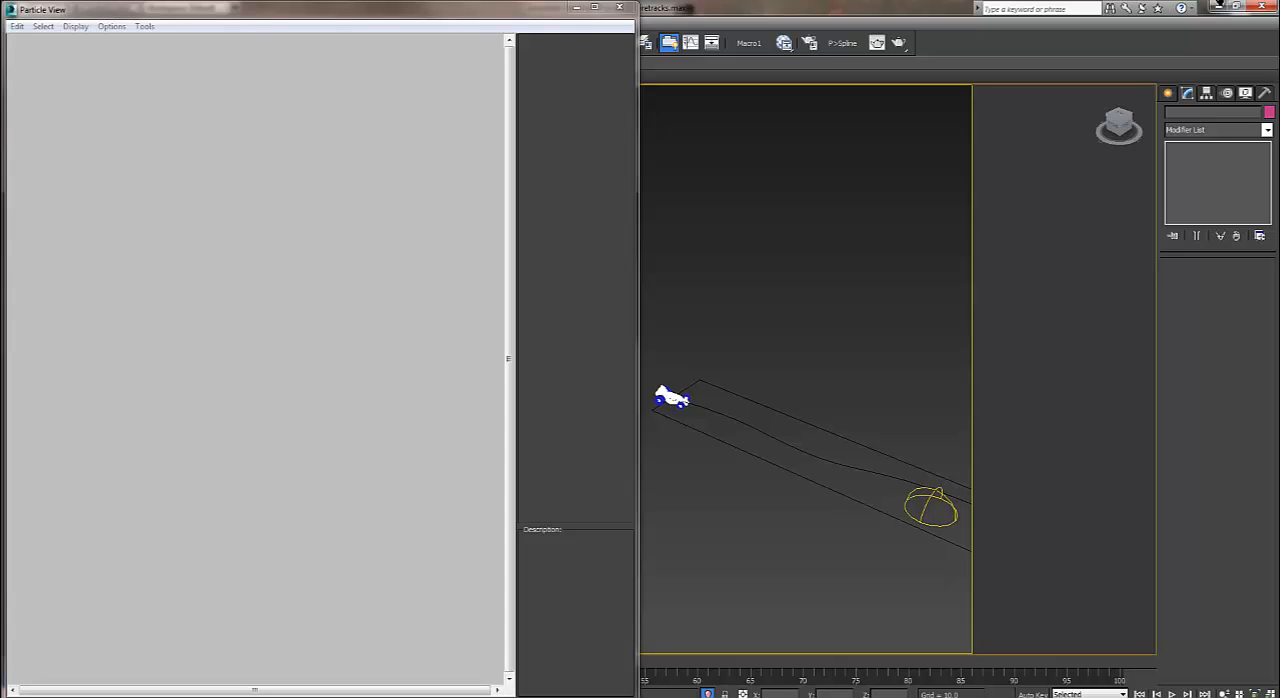
# Create an empty particle flow and a separate new Birth event below it.
pyautogui.rightClick(120, 129)
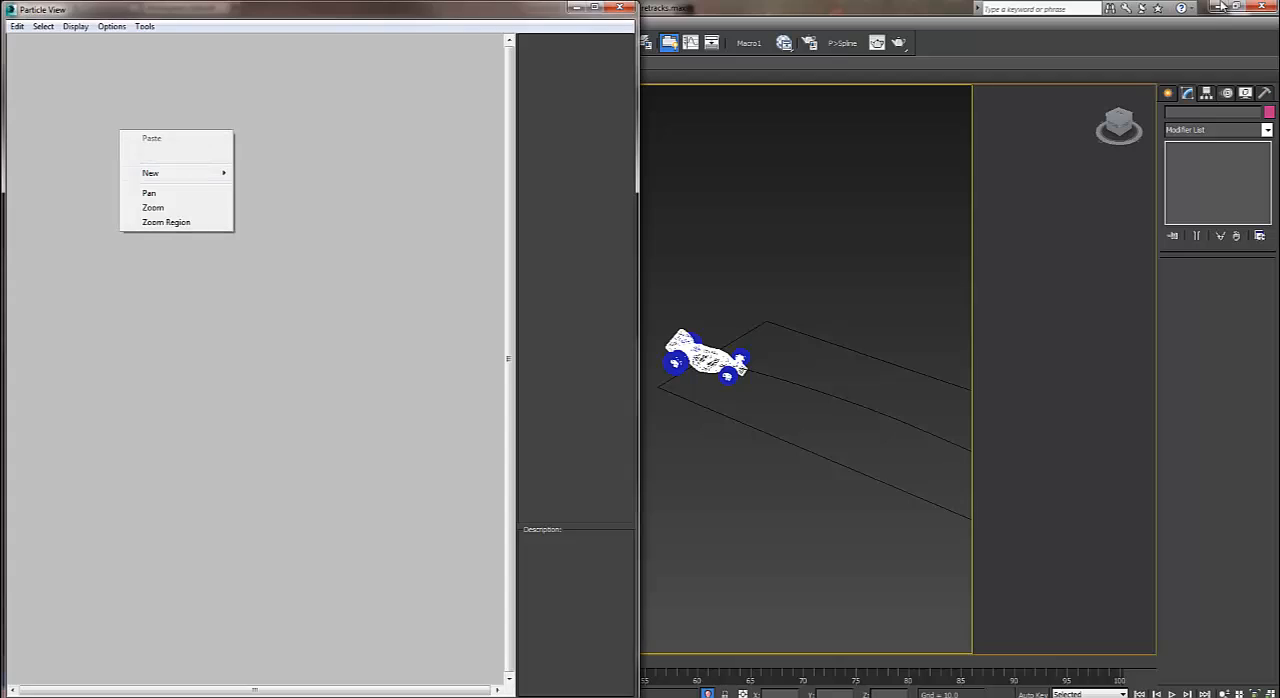
pyautogui.moveTo(152, 173)
pyautogui.moveTo(279, 173)
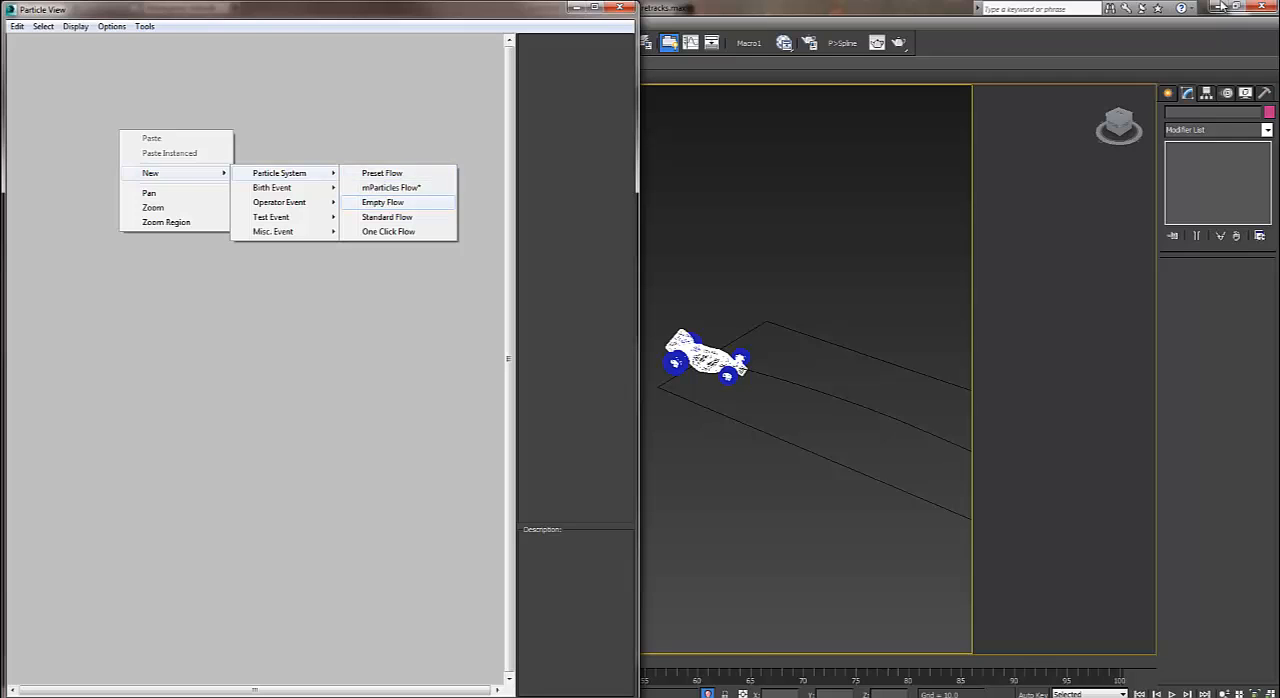
pyautogui.click(382, 202)
pyautogui.rightClick(260, 225)
pyautogui.moveTo(289, 267)
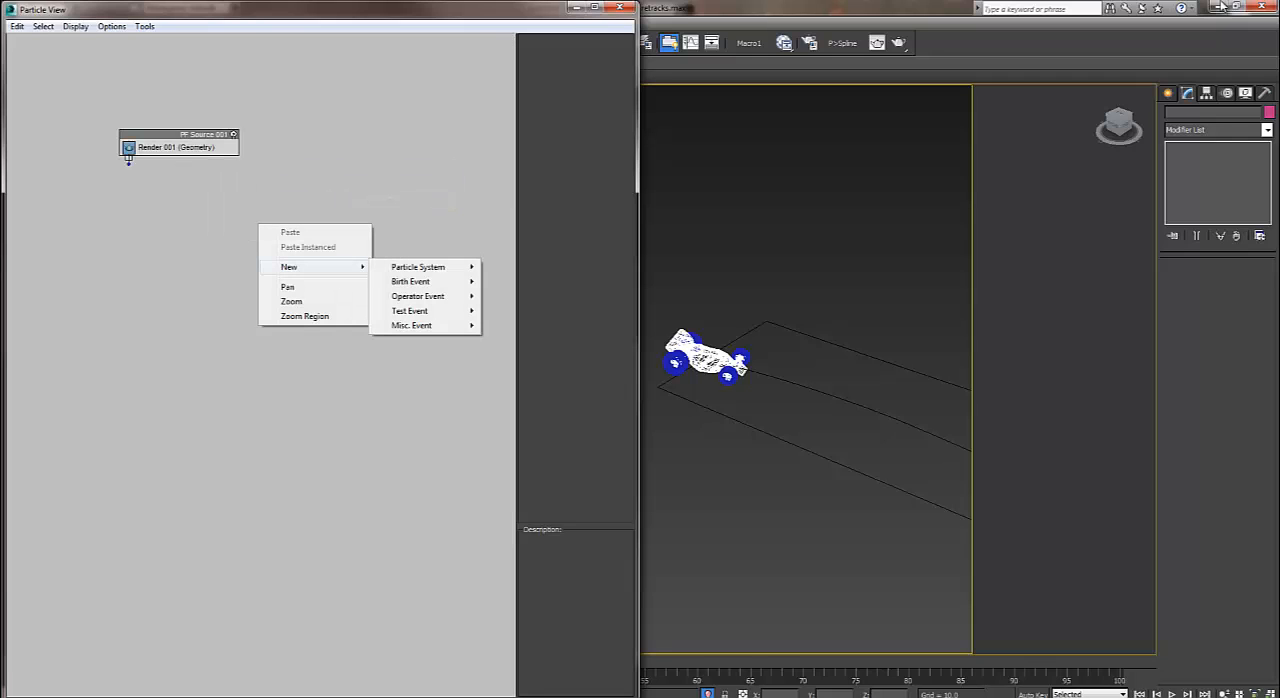
pyautogui.moveTo(410, 281)
pyautogui.click(509, 281)
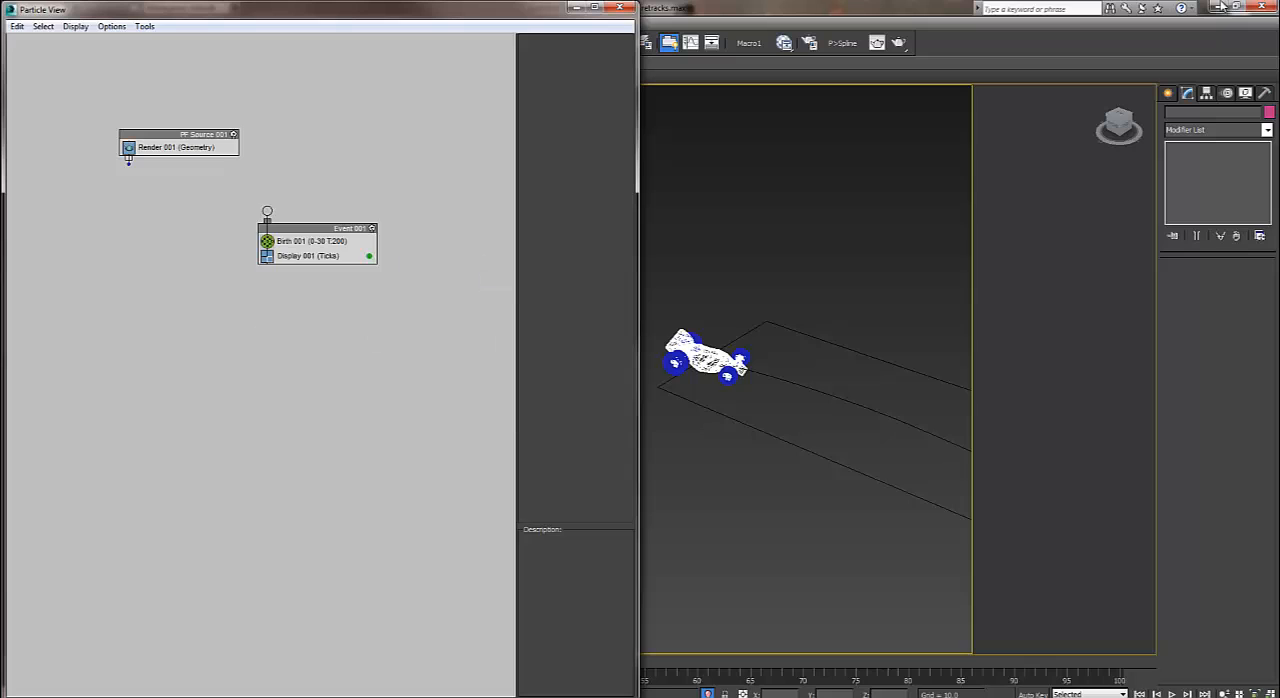
pyautogui.moveTo(128, 160); pyautogui.dragTo(267, 212)
# Set the Birth operator's emit stop to 0 and amount to 4, and wire the particle source to its event.
pyautogui.click(303, 241)
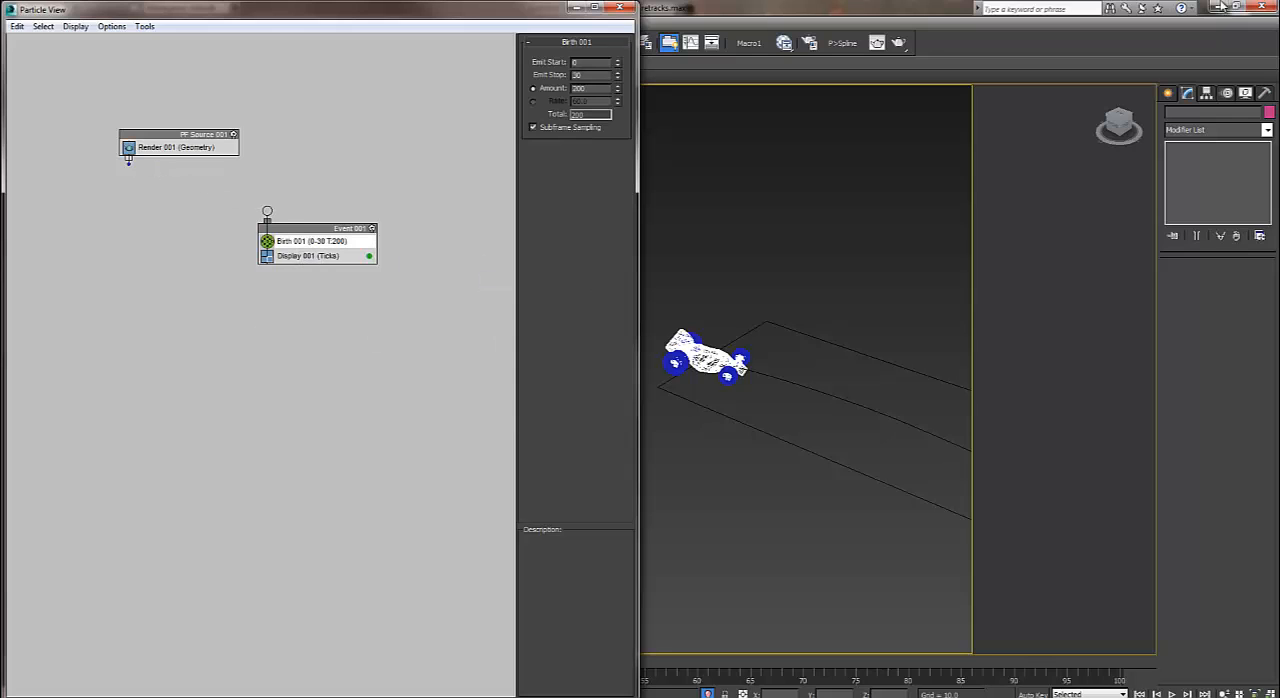
pyautogui.rightClick(618, 75)
pyautogui.doubleClick(580, 88)
pyautogui.write('4')
pyautogui.press('Return')
pyautogui.click(190, 134)
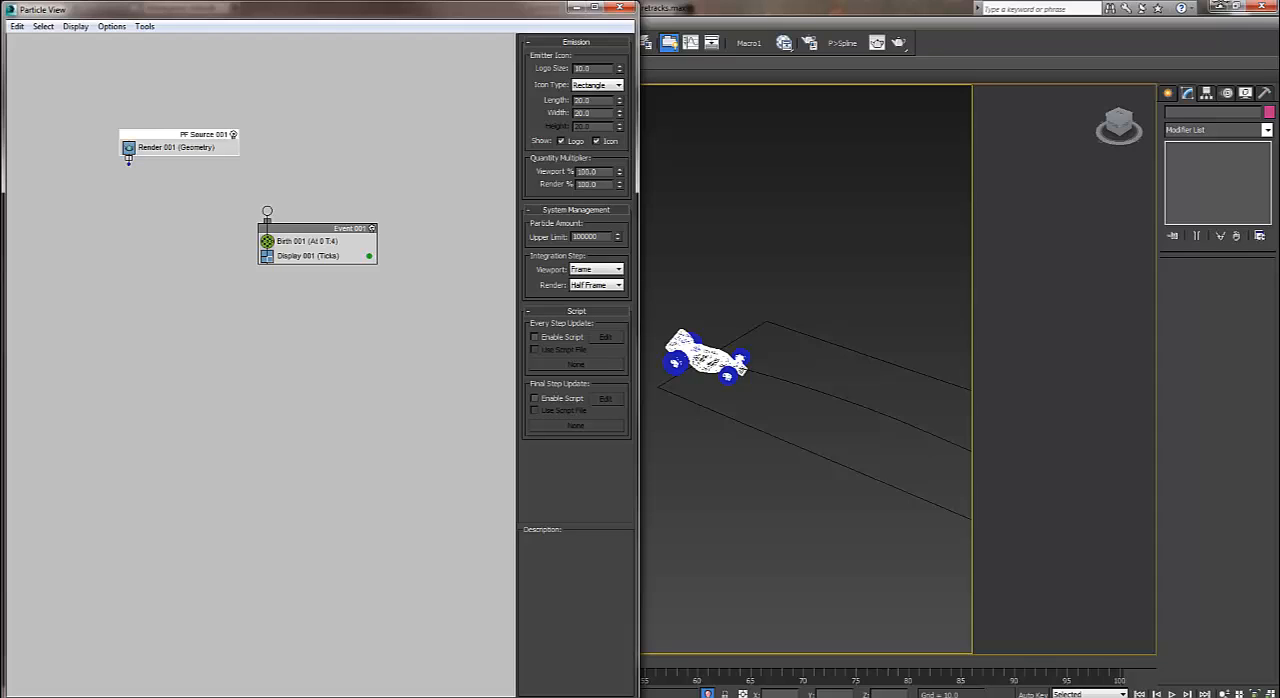
pyautogui.moveTo(128, 162); pyautogui.dragTo(203, 261)
# Append a Position Object operator to the Birth event.
pyautogui.rightClick(203, 280)
pyautogui.moveTo(238, 300)
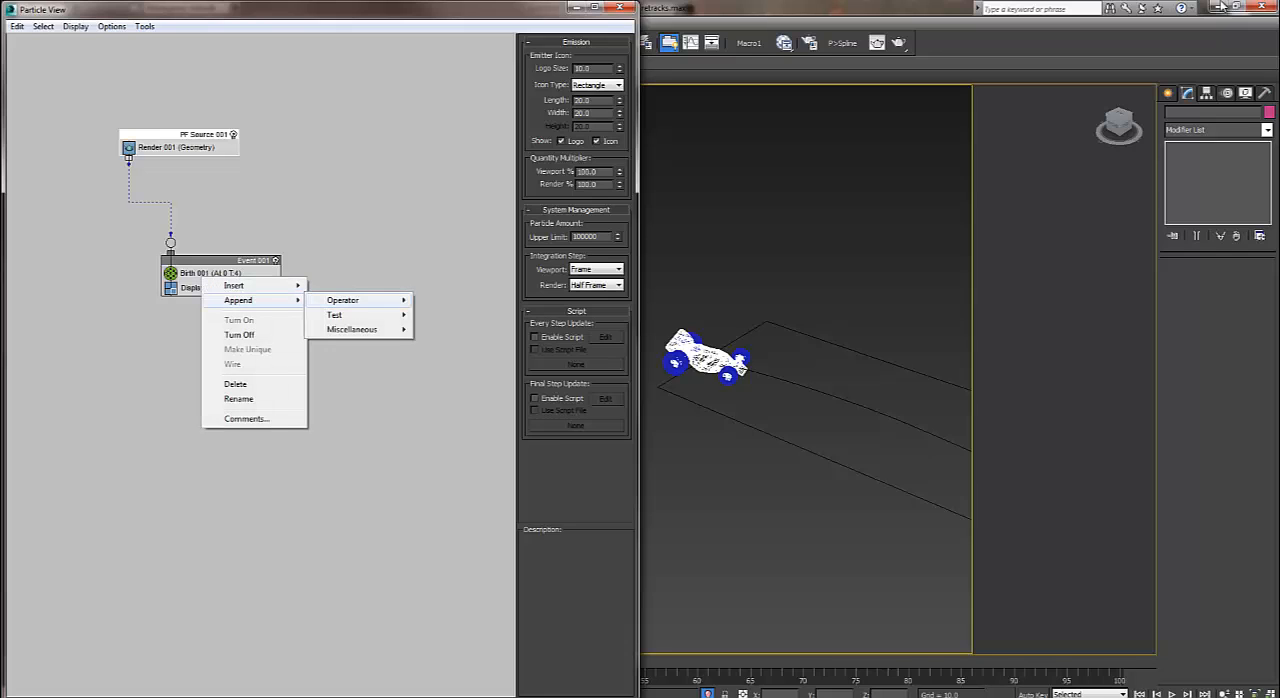
pyautogui.moveTo(343, 300)
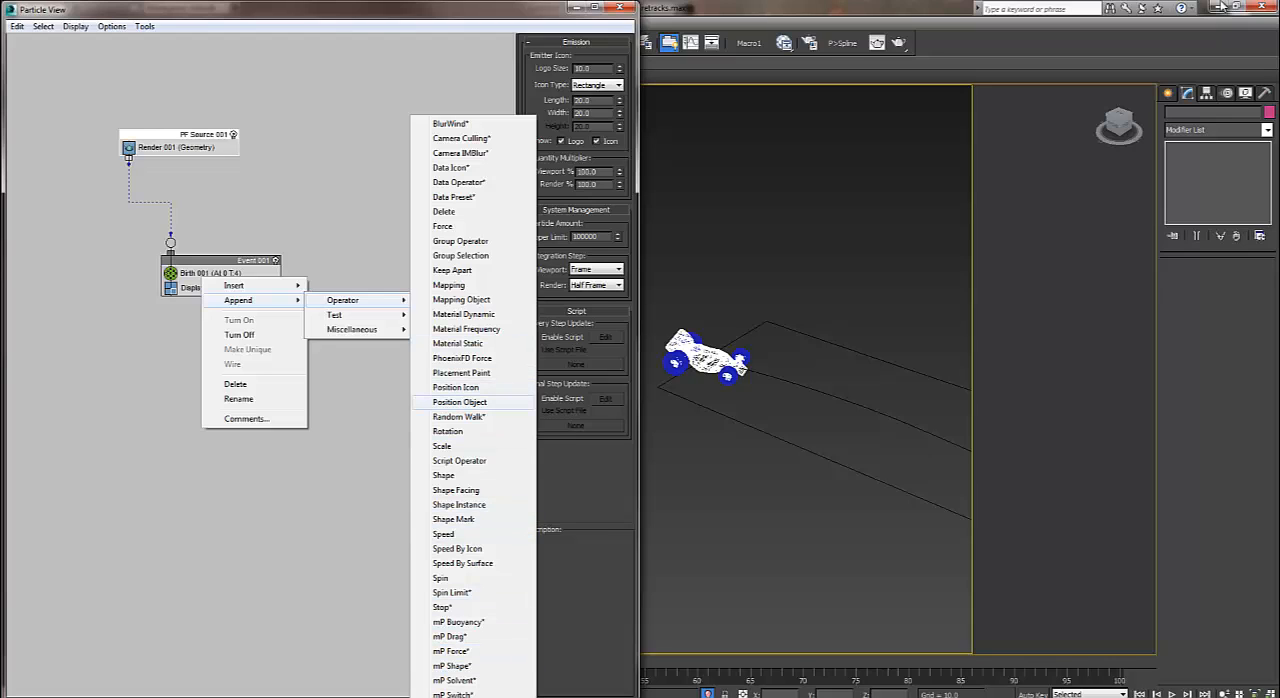
pyautogui.click(459, 401)
# Assign POINT001 through POINT004 as the Position Object operator's emitter objects and set its location to Selected Vertices.
pyautogui.click(222, 302)
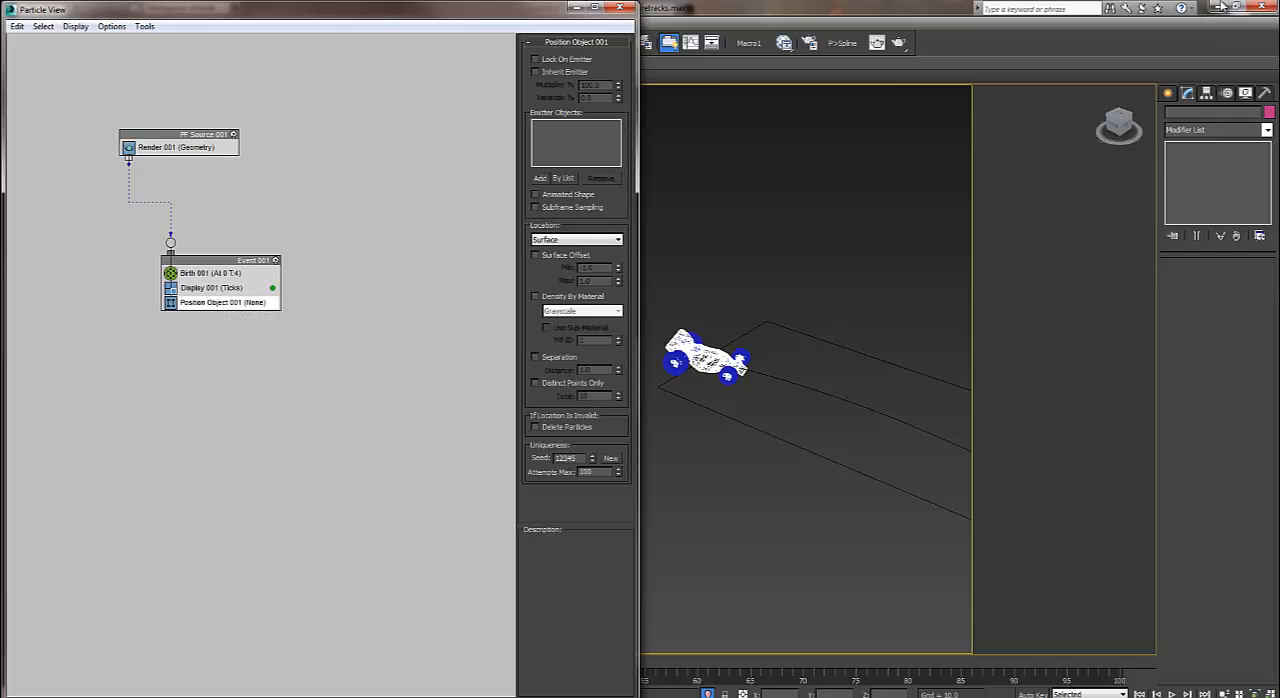
pyautogui.click(563, 177)
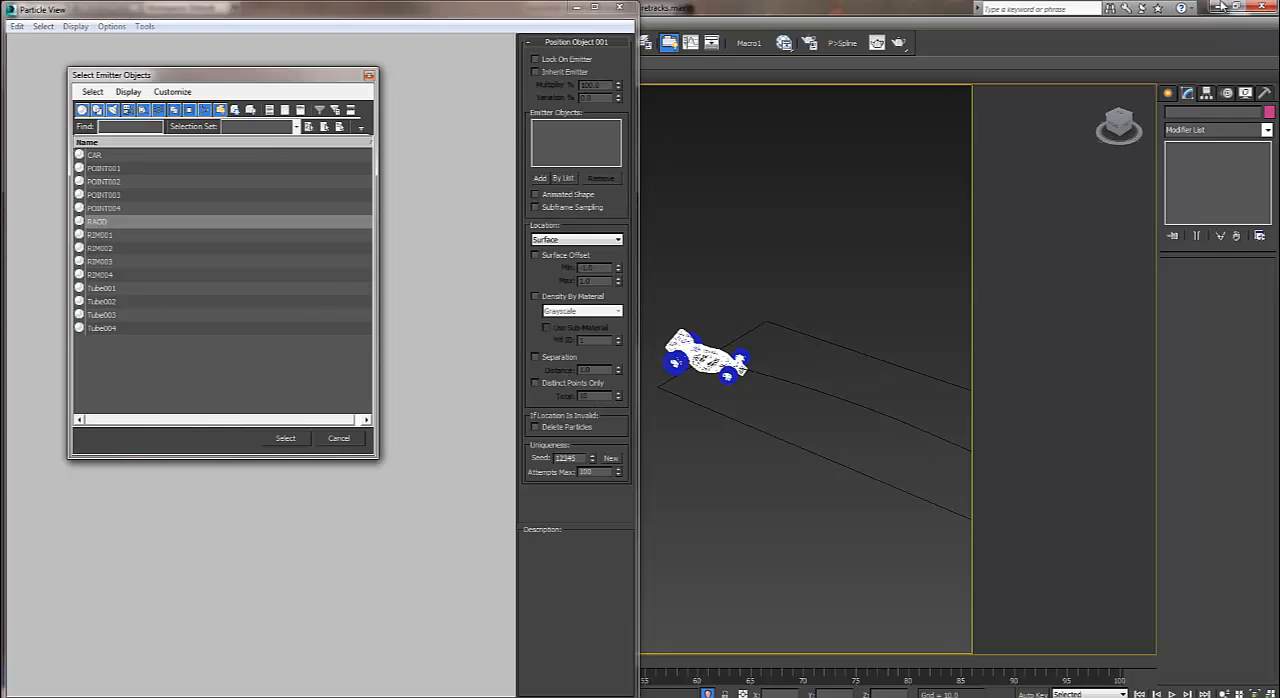
pyautogui.moveTo(106, 168); pyautogui.dragTo(106, 208)
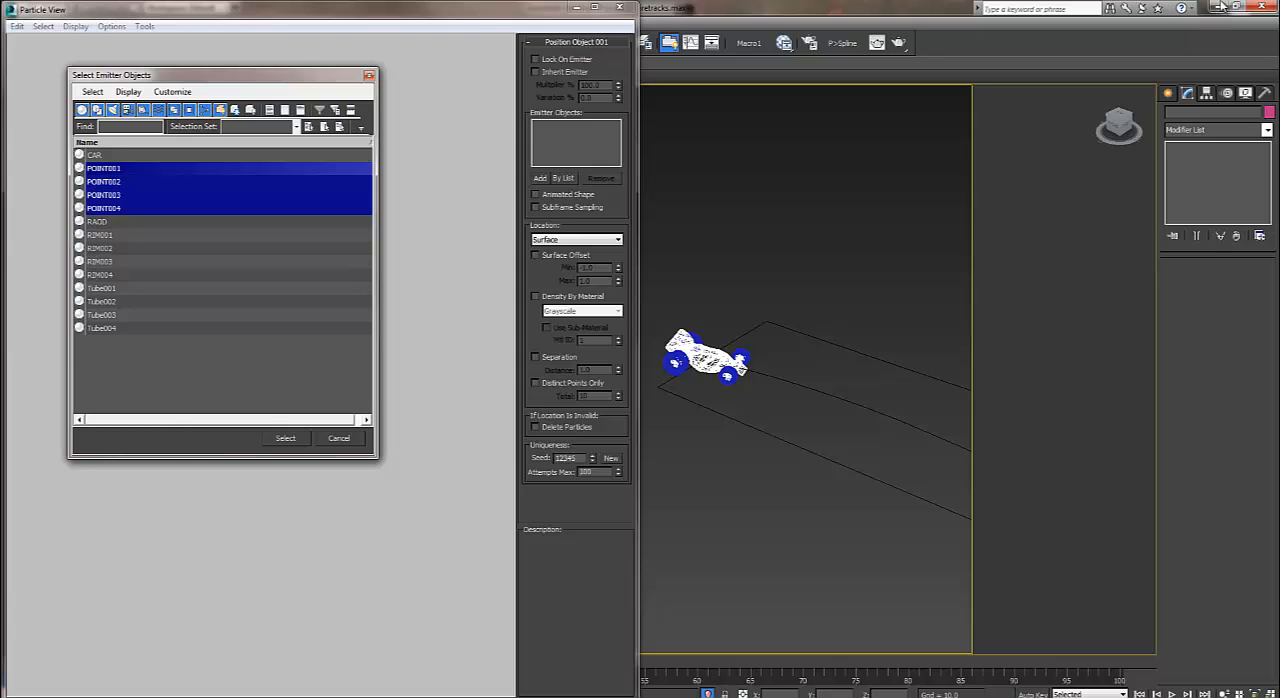
pyautogui.click(286, 438)
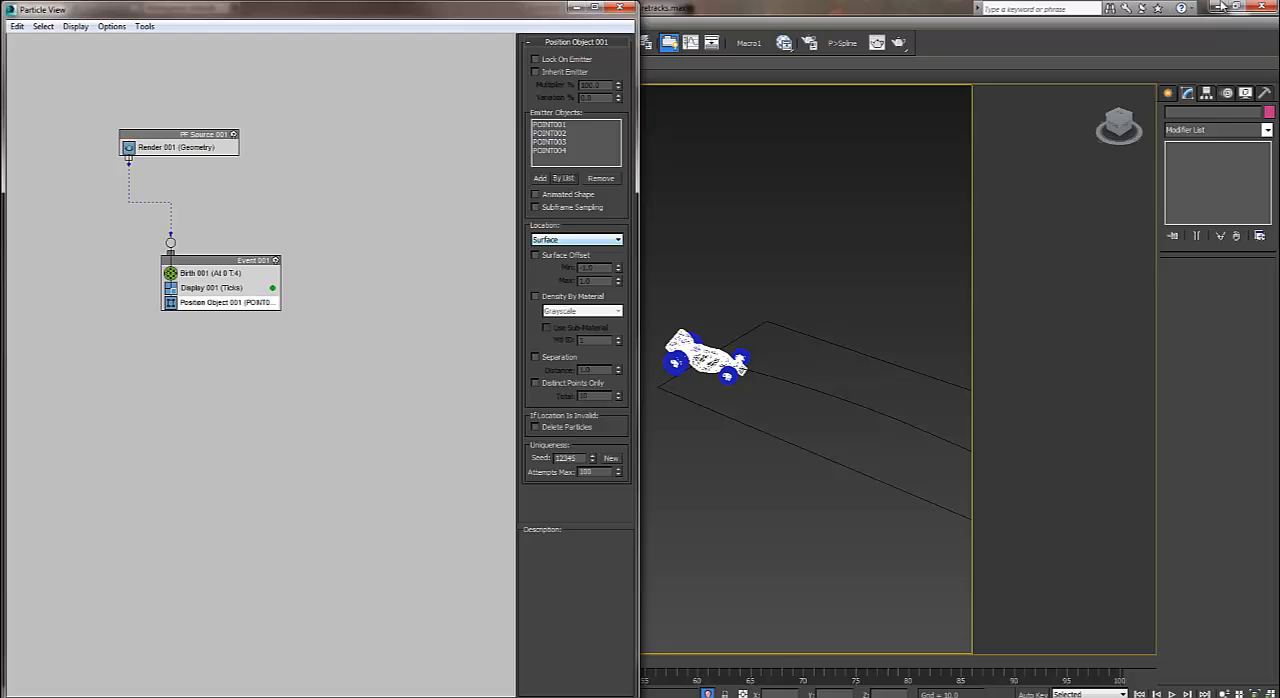
pyautogui.click(577, 240)
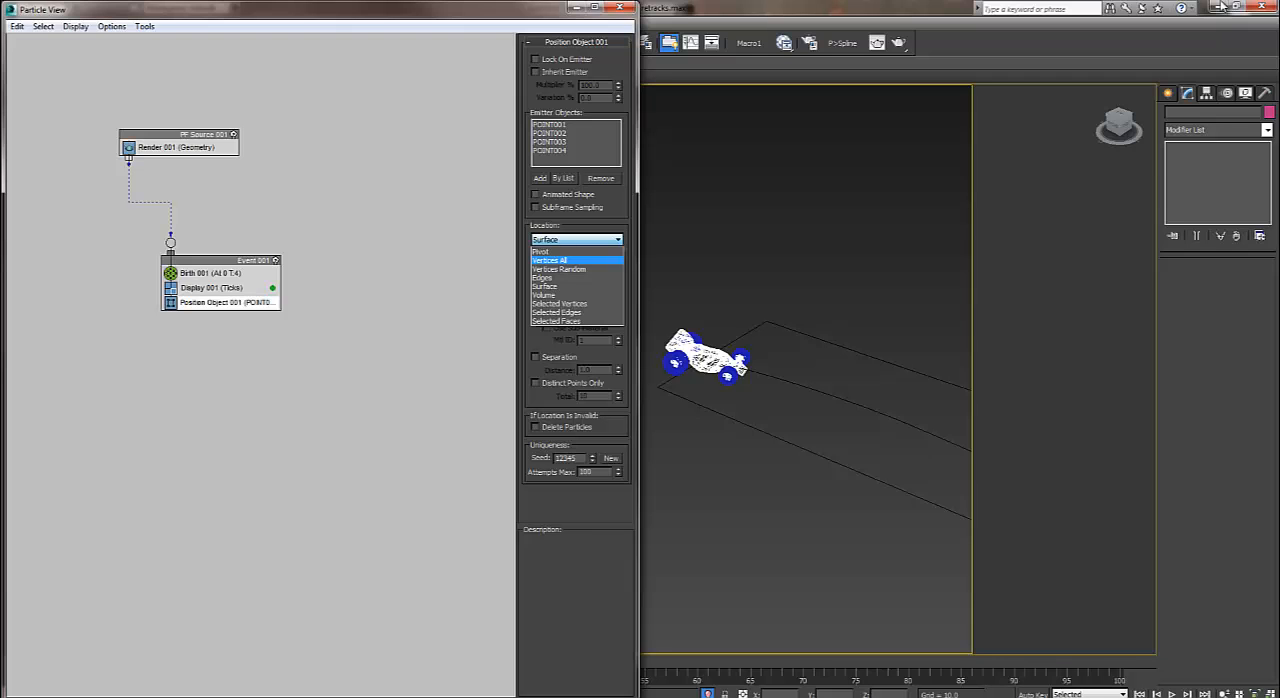
pyautogui.click(562, 304)
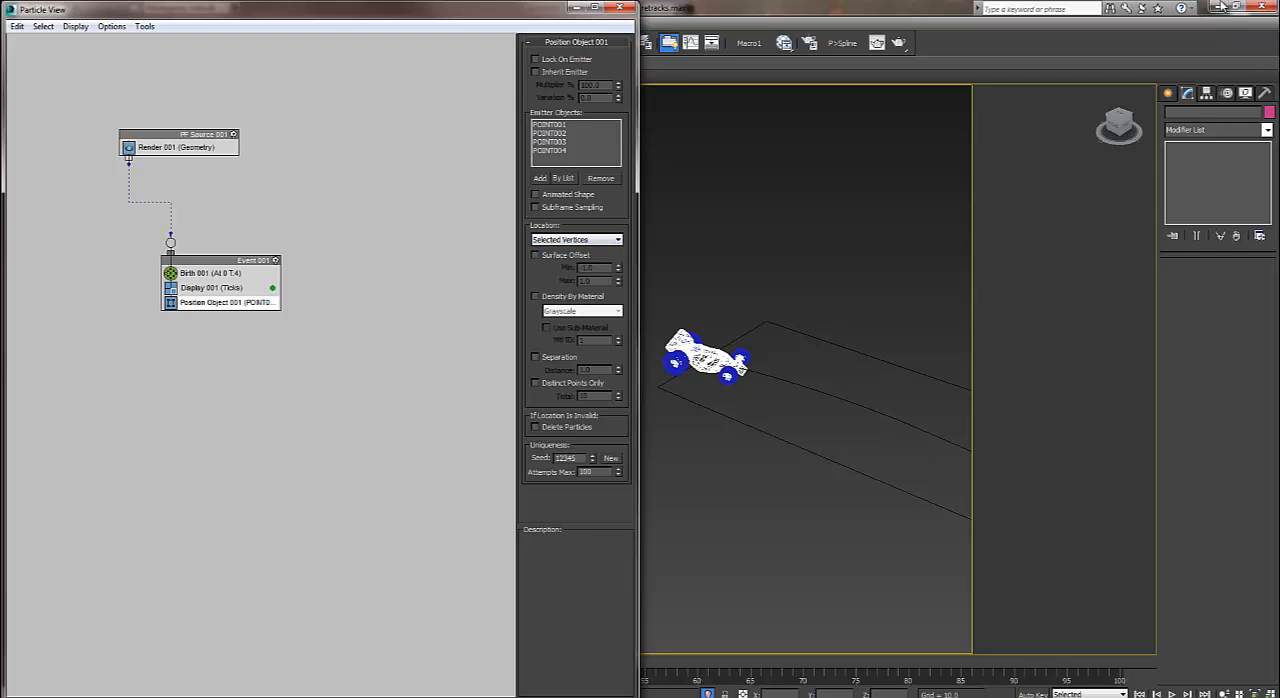
# Hide every object except the particle flow source to inspect the particles emitted at the tires.
pyautogui.scroll(8, 703, 385)
pyautogui.keyDown('alt'); pyautogui.moveTo(703, 385); pyautogui.dragTo(800, 380, button='middle'); pyautogui.keyUp('alt')
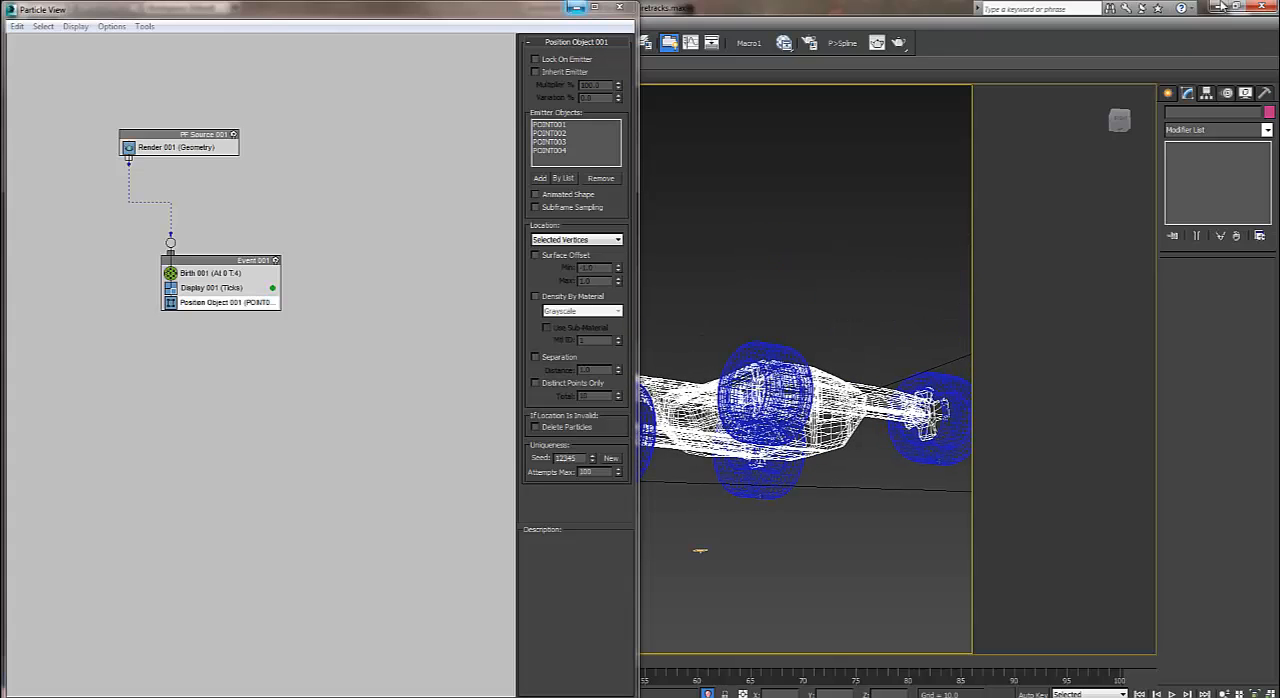
pyautogui.click(577, 7)
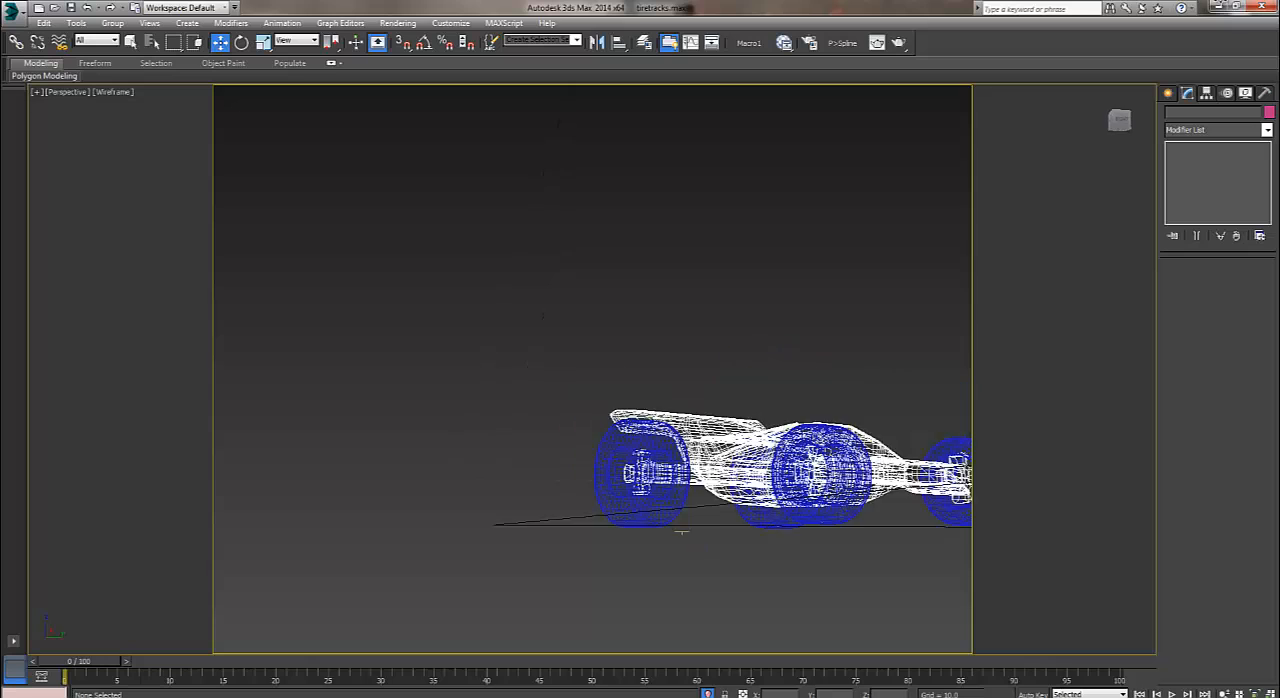
pyautogui.click(611, 410)
pyautogui.rightClick(606, 404)
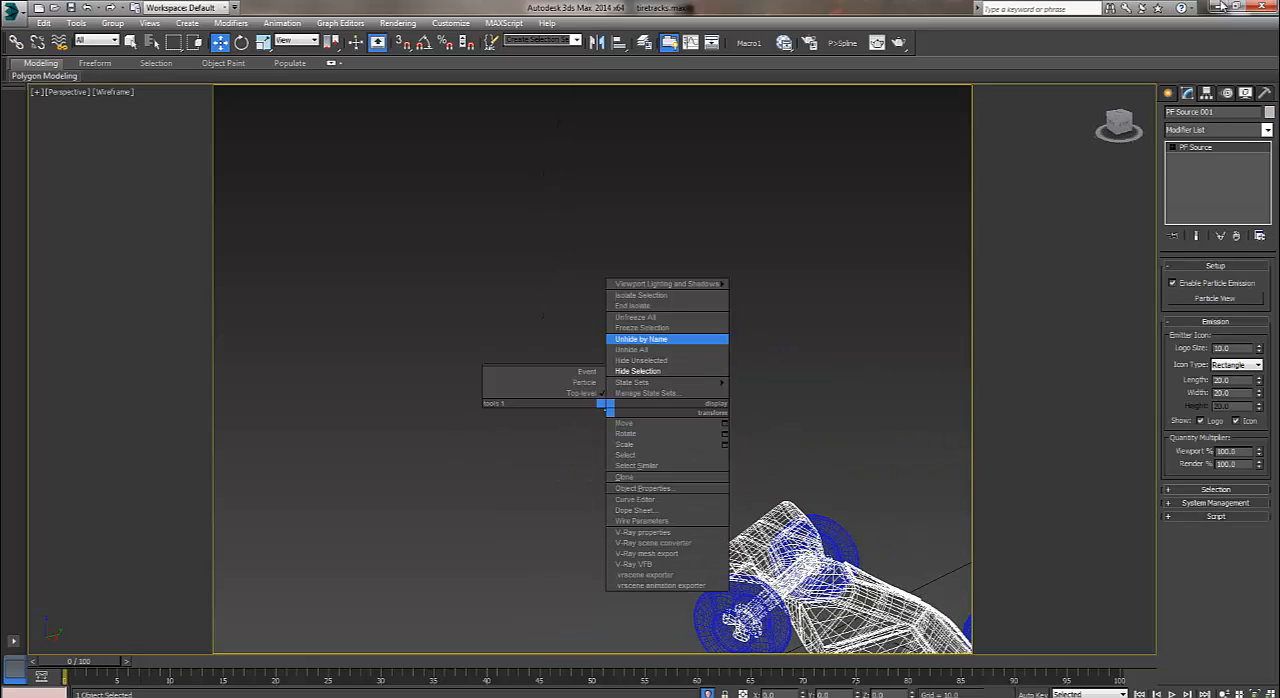
pyautogui.click(641, 361)
pyautogui.moveTo(641, 361); pyautogui.dragTo(571, 10, button='middle')
pyautogui.press('Delete')
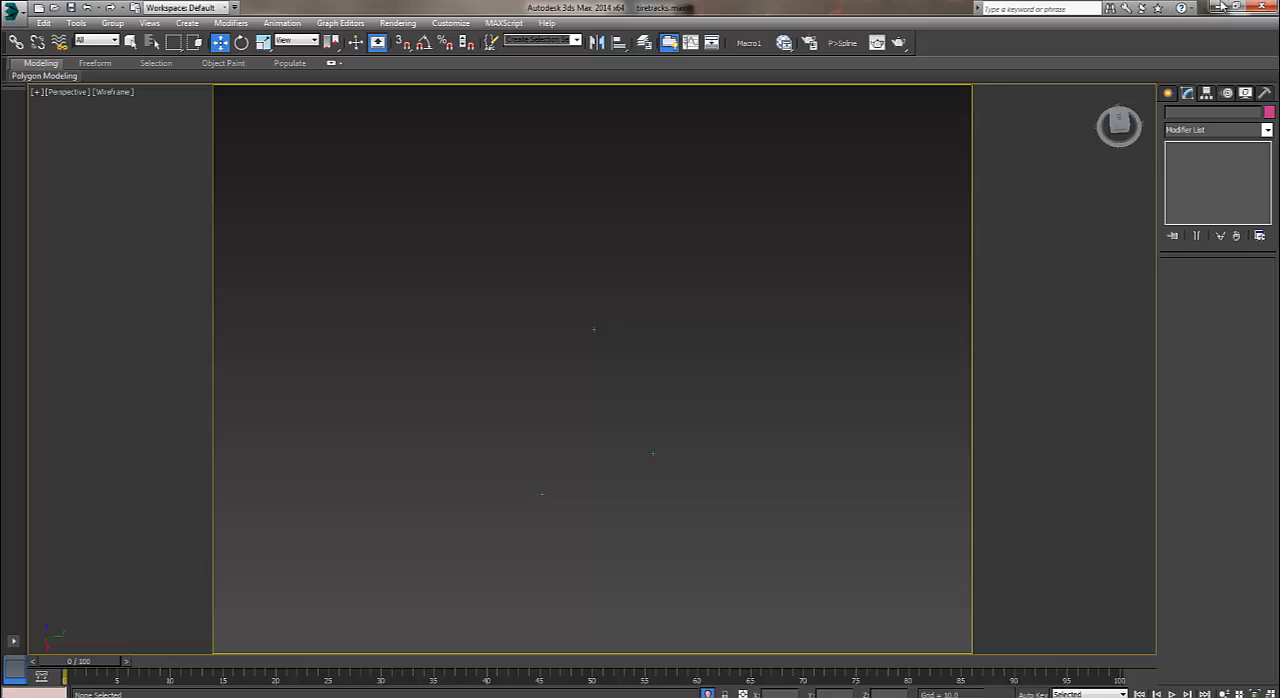
pyautogui.press('h')
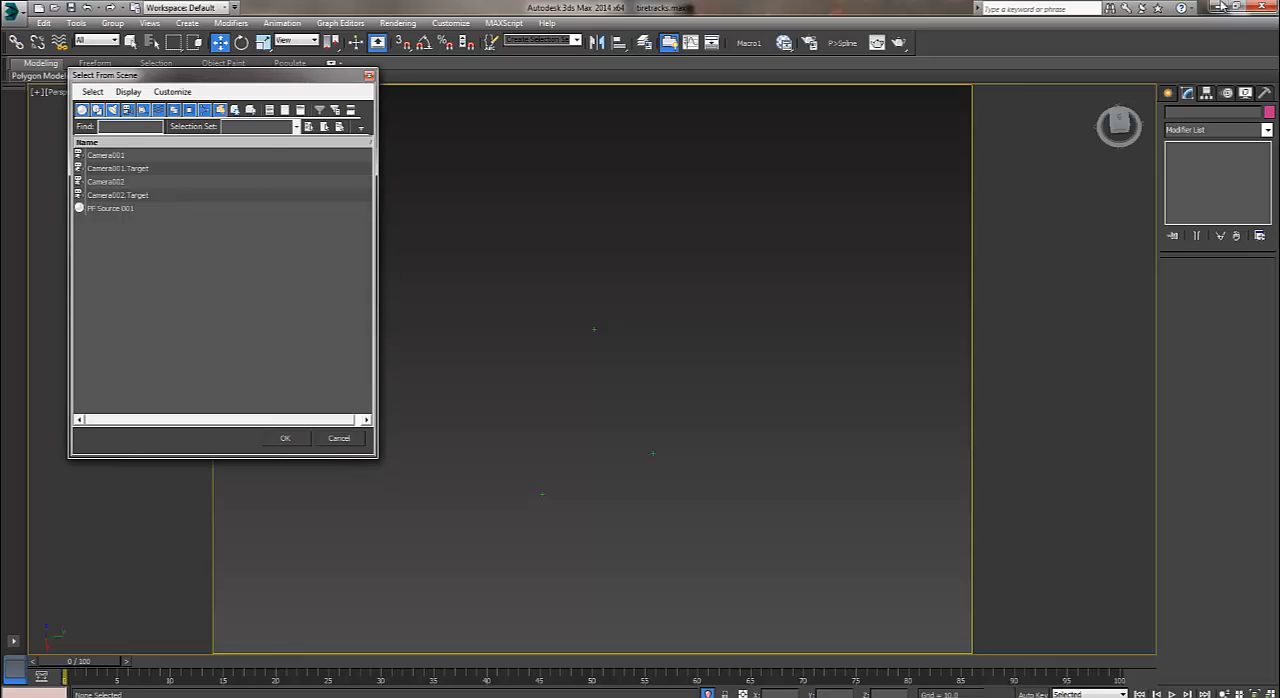
pyautogui.click(339, 438)
# Unhide all scene objects and hide the tire Tube002 to expose the emitter point beneath it.
pyautogui.rightClick(726, 322)
pyautogui.click(752, 264)
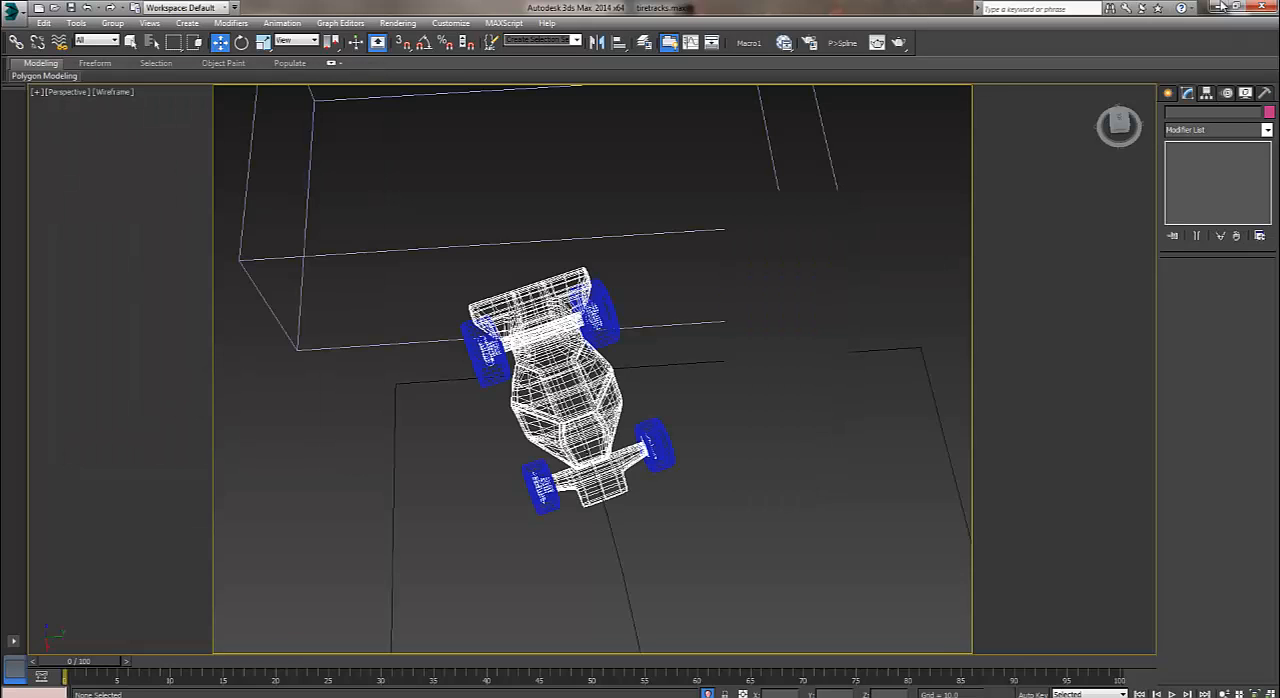
pyautogui.moveTo(752, 264); pyautogui.dragTo(930, 180, button='middle')
pyautogui.scroll(5, 550, 450)
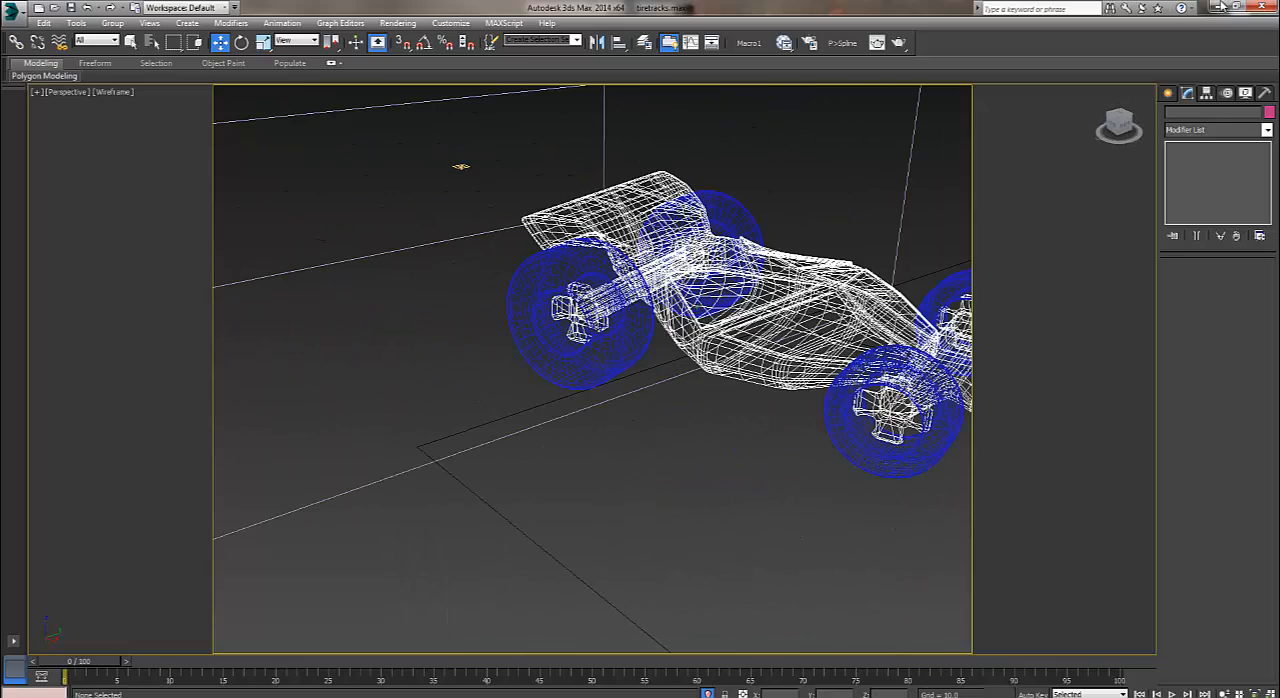
pyautogui.scroll(4, 565, 370)
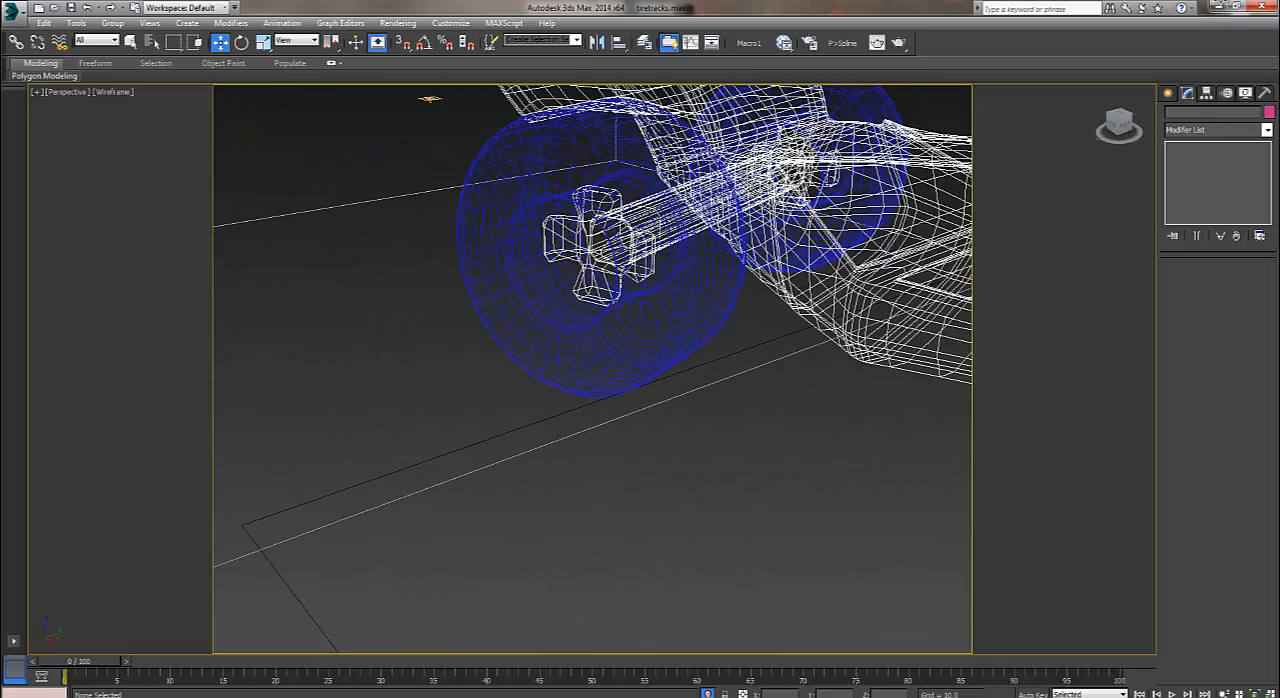
pyautogui.click(615, 349)
pyautogui.rightClick(615, 349)
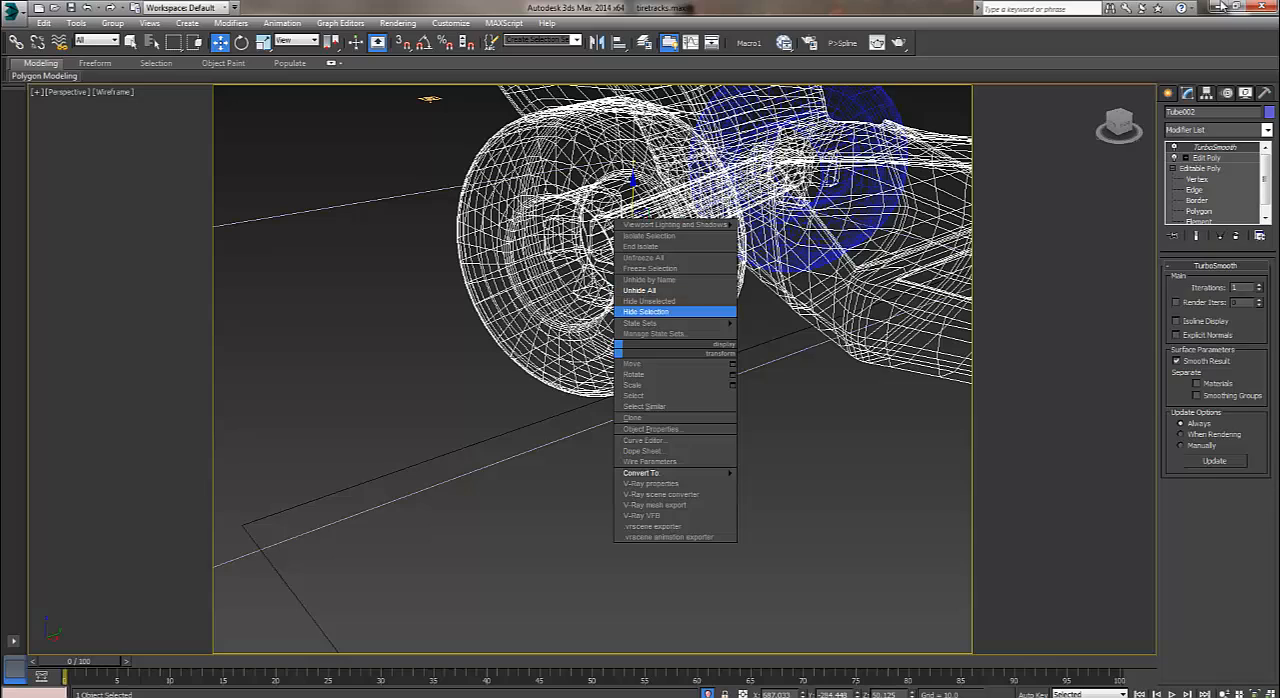
pyautogui.click(646, 311)
# Examine the vertex of POINT004 under the hidden tire and isolate that object in the viewport.
pyautogui.moveTo(518, 398); pyautogui.dragTo(518, 398)
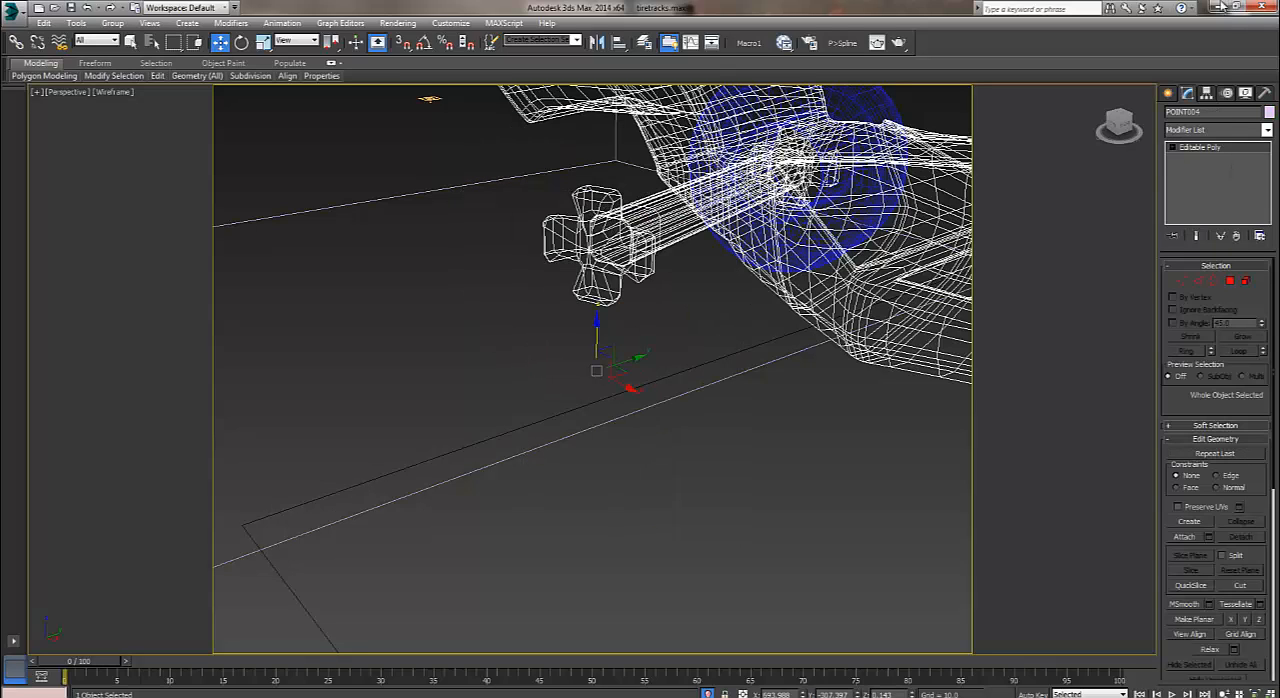
pyautogui.press('1')
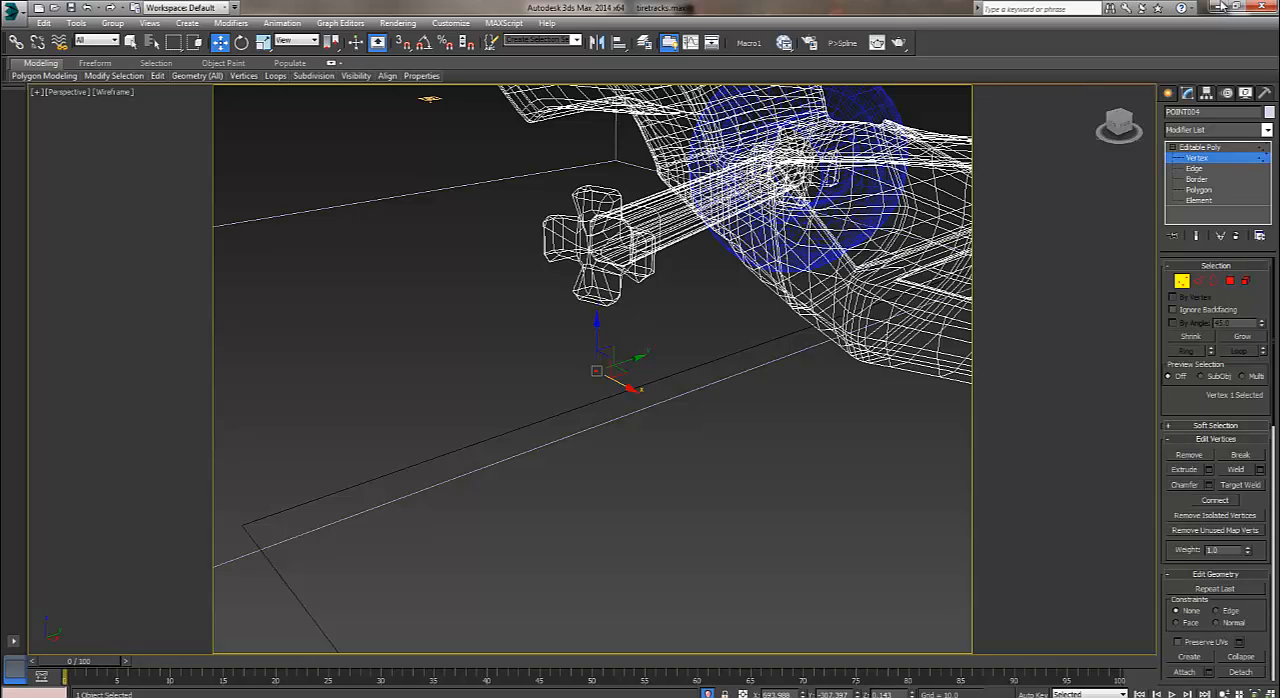
pyautogui.click(1168, 93)
pyautogui.scroll(-4, 684, 443)
pyautogui.moveTo(684, 443); pyautogui.dragTo(405, 290, button='middle')
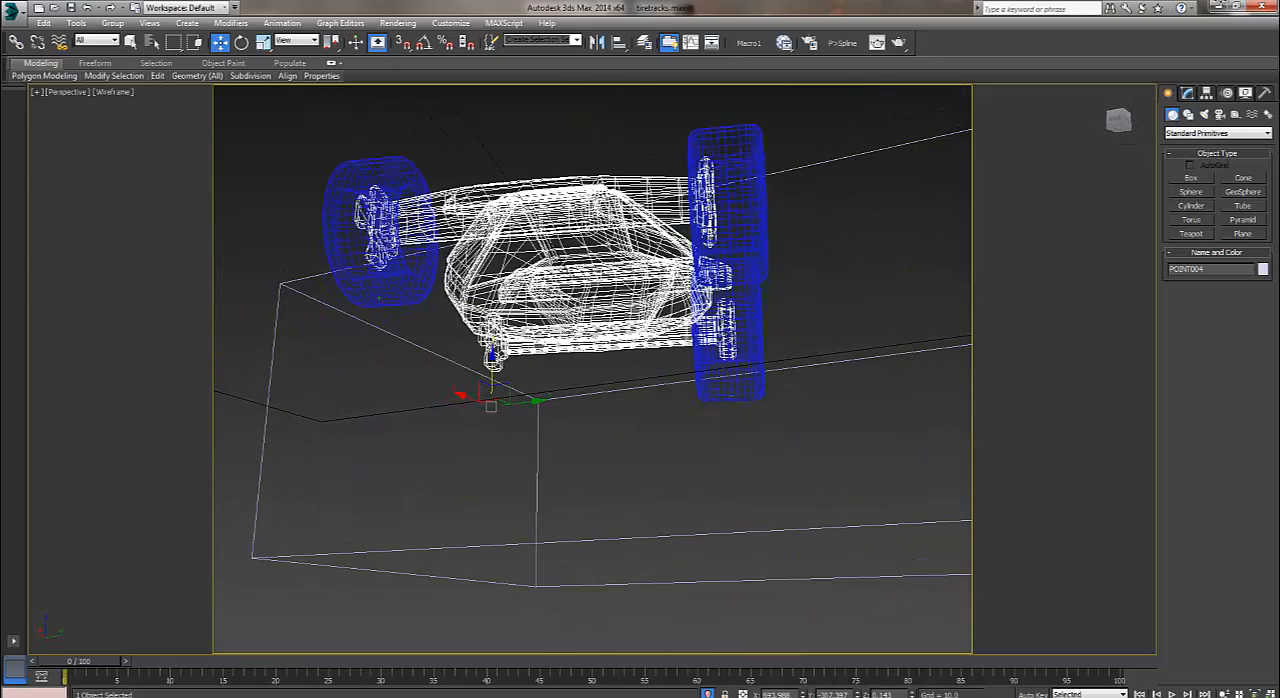
pyautogui.hotkey('alt', 'q')
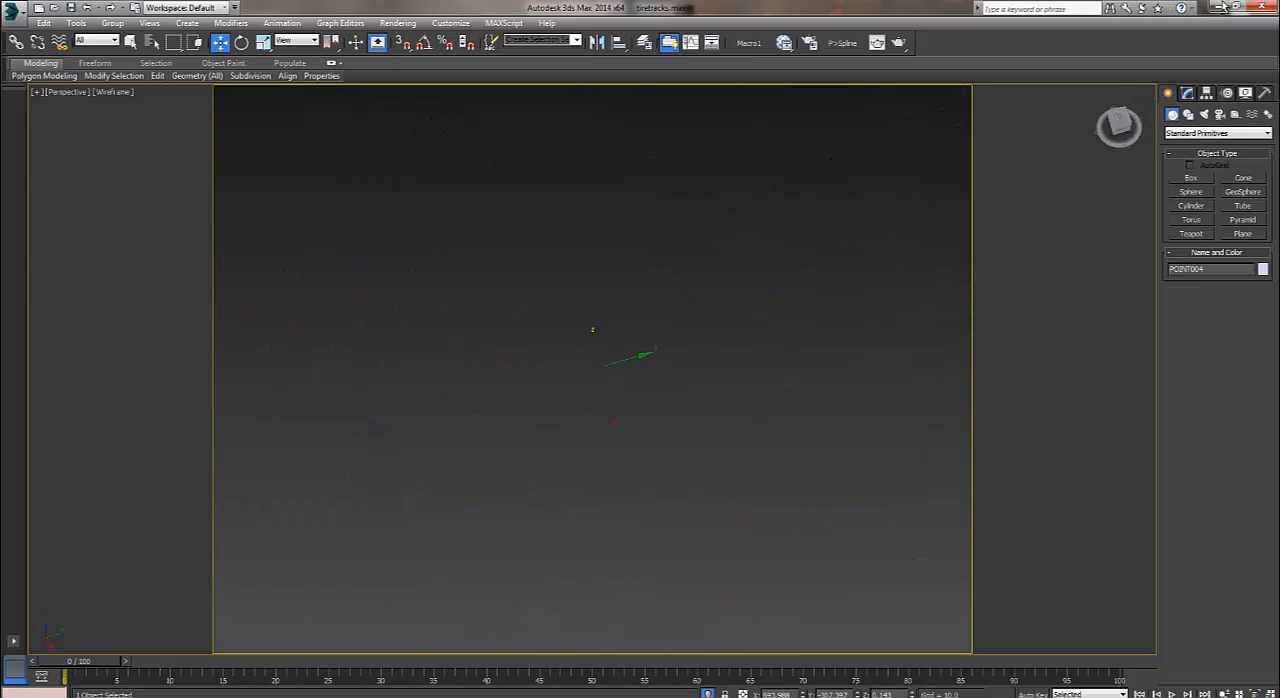
pyautogui.press('Delete')
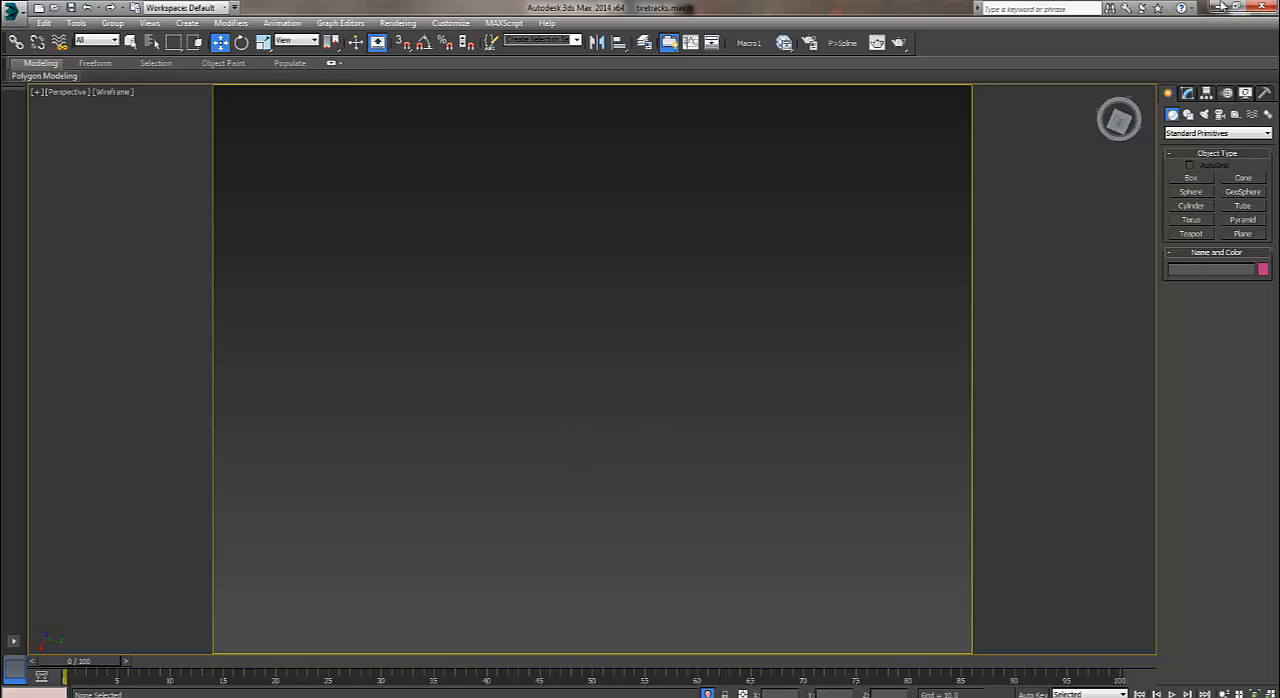
# Unhide all objects, and hide everything except the particle flow source to check the emitted particles.
pyautogui.rightClick(685, 395)
pyautogui.click(740, 337)
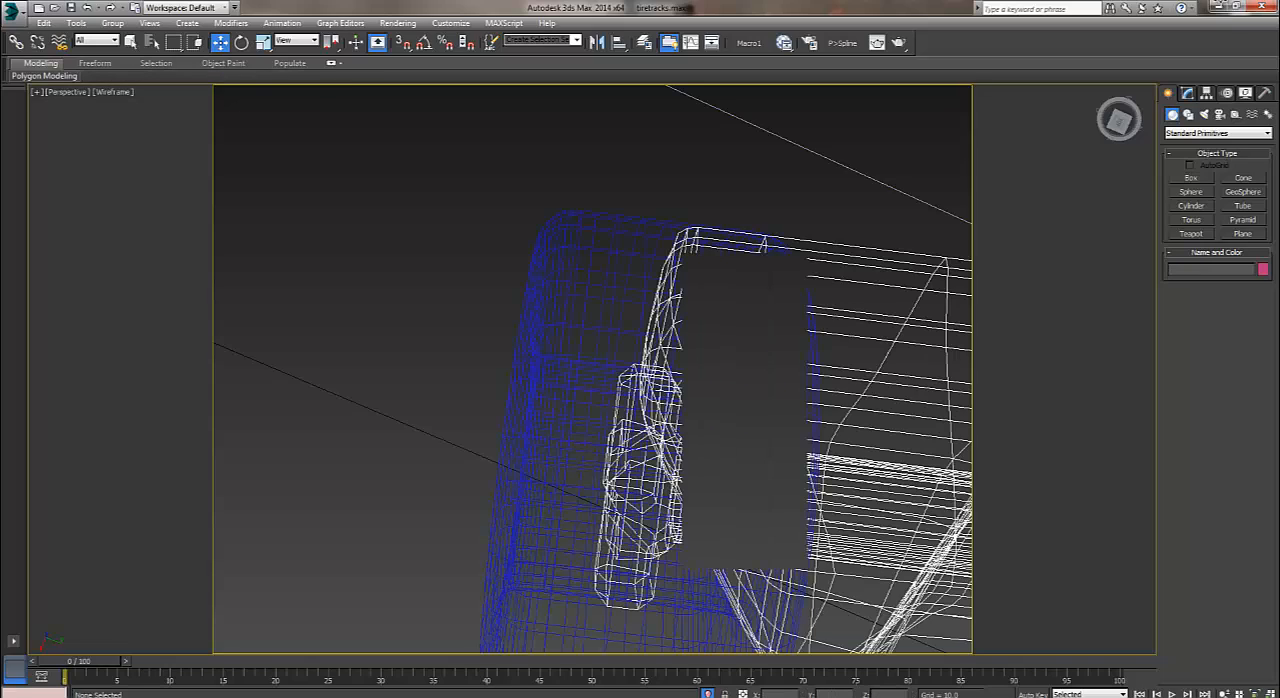
pyautogui.scroll(-6, 740, 340)
pyautogui.keyDown('alt'); pyautogui.moveTo(740, 340); pyautogui.dragTo(870, 235, button='middle'); pyautogui.keyUp('alt')
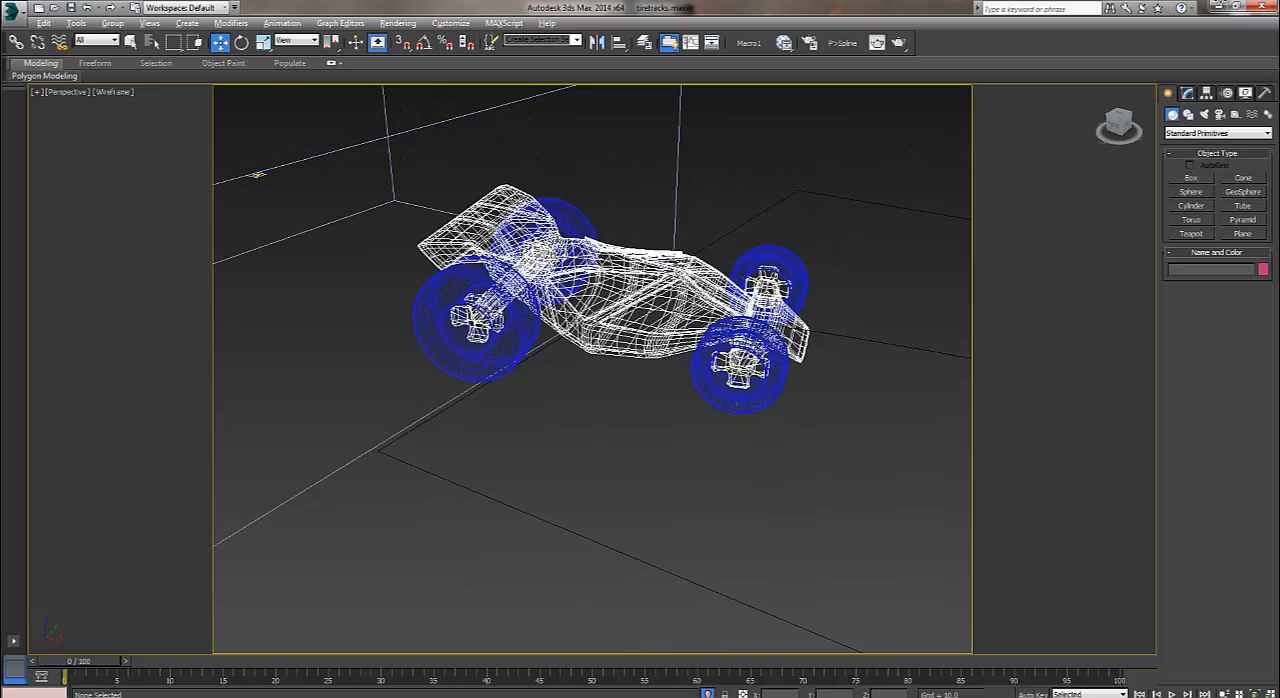
pyautogui.click(257, 175)
pyautogui.rightClick(255, 174)
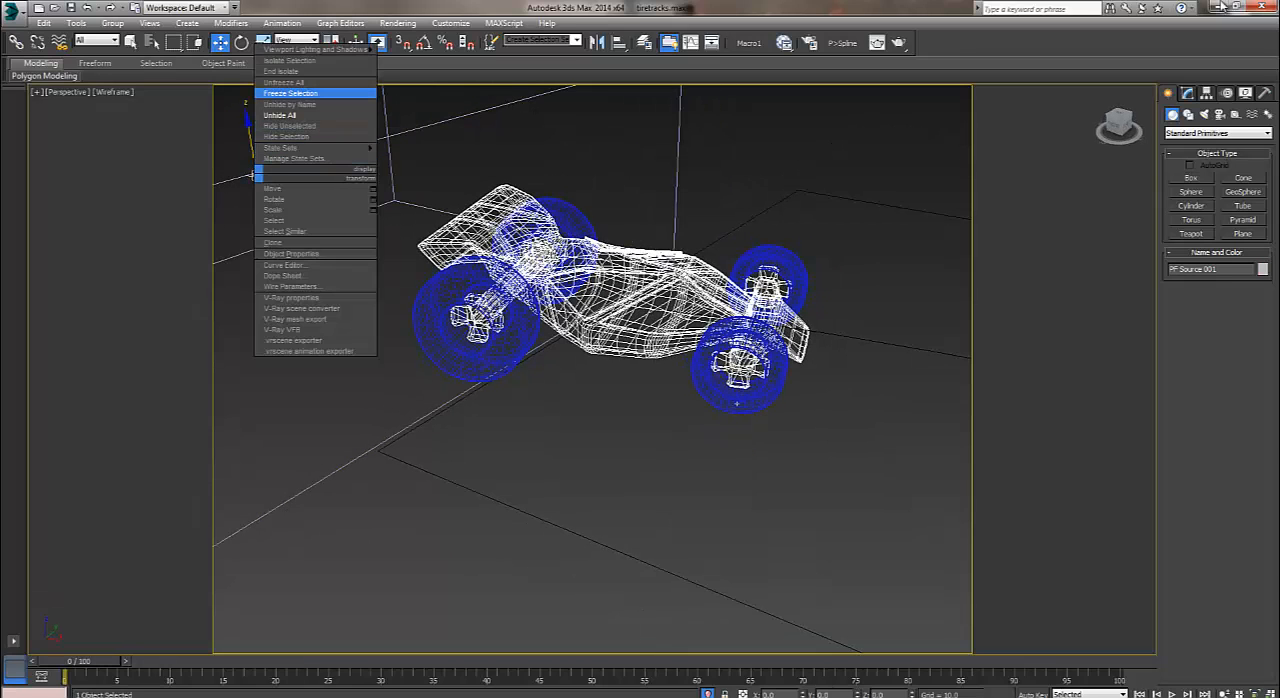
pyautogui.click(289, 126)
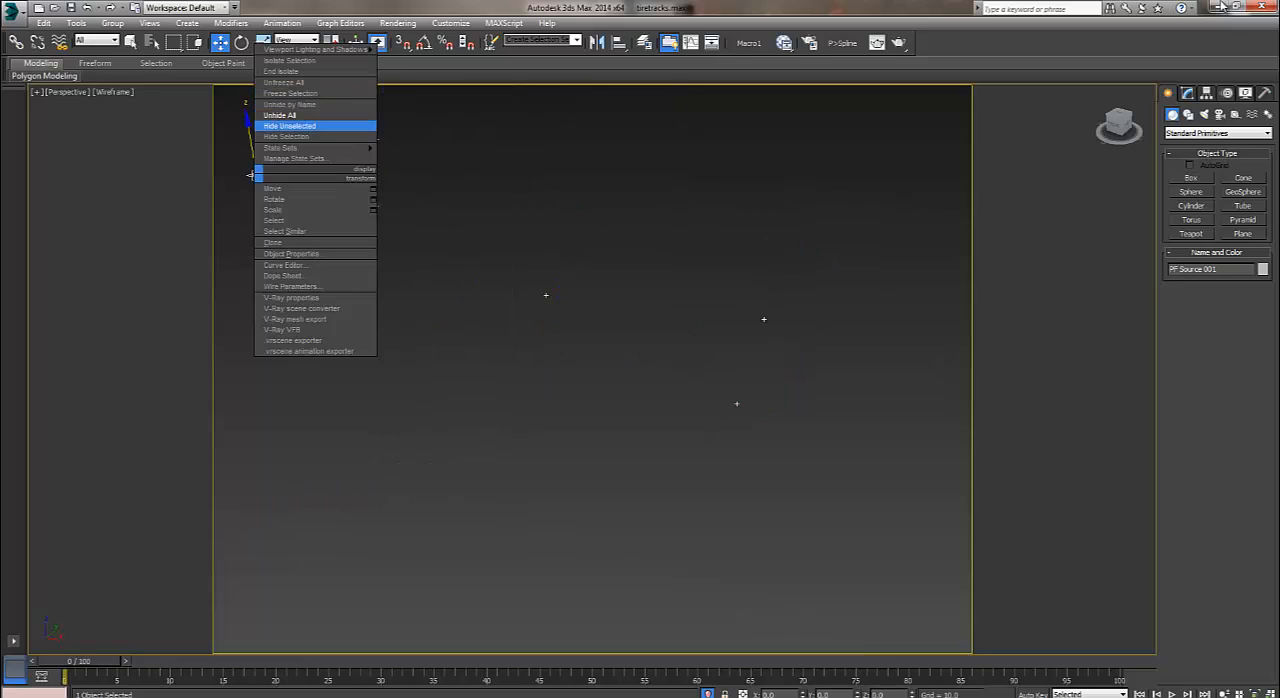
pyautogui.moveTo(257, 175); pyautogui.dragTo(683, 228, button='middle')
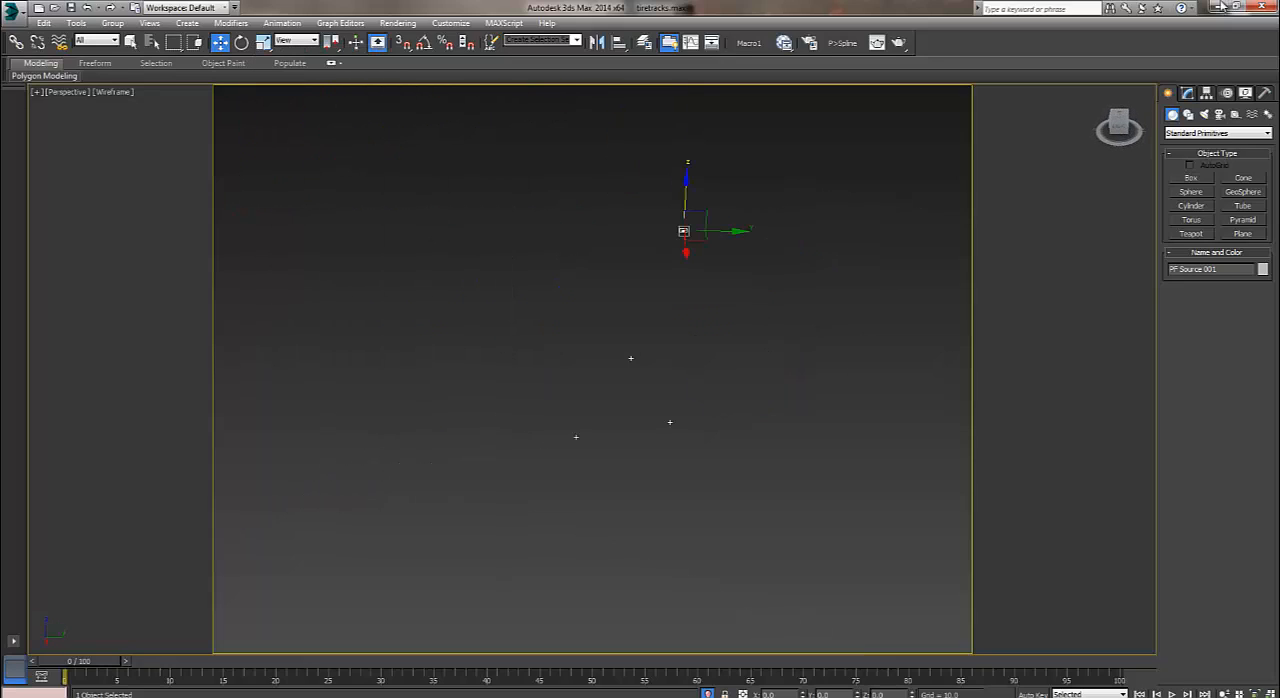
pyautogui.scroll(3, 628, 410)
pyautogui.moveTo(456, 381); pyautogui.dragTo(456, 381)
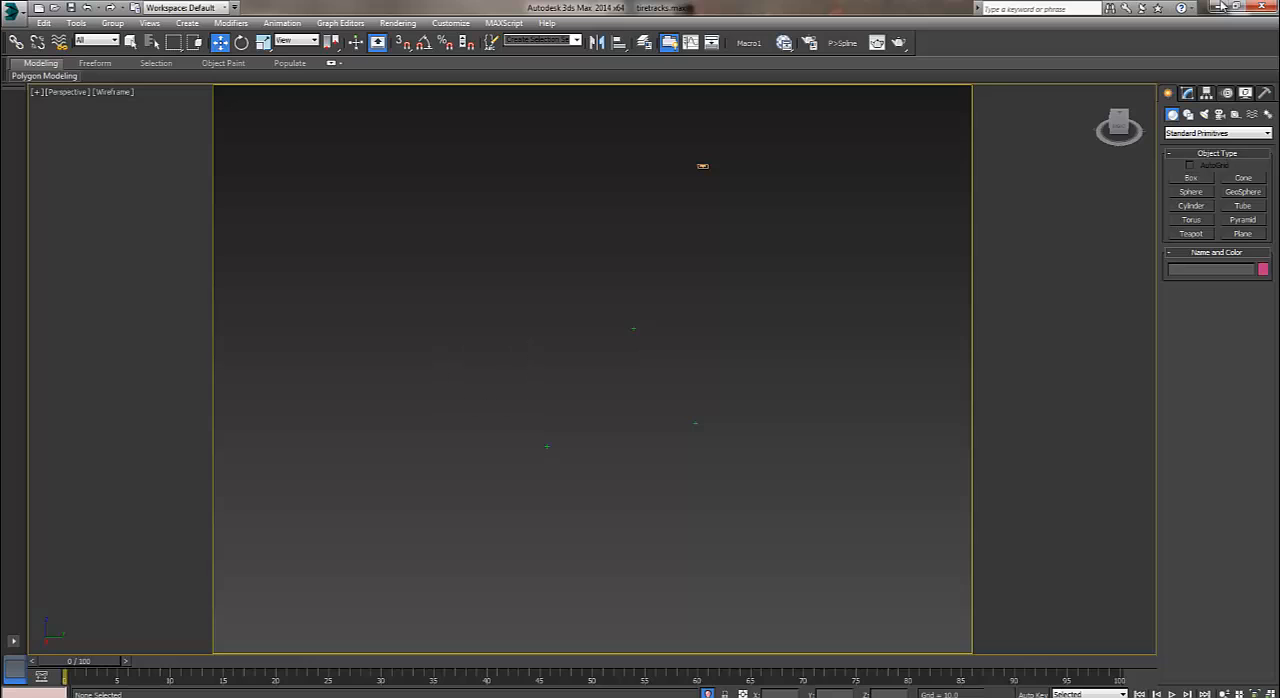
pyautogui.press('h')
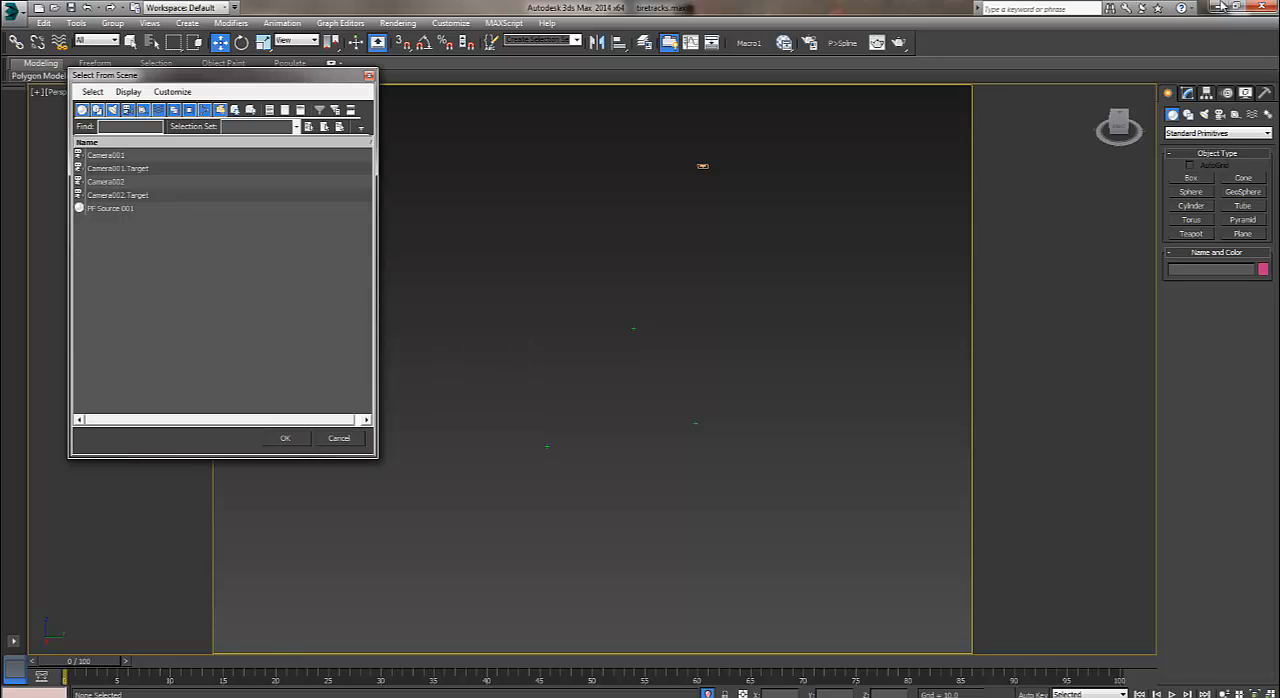
pyautogui.press('Escape')
# Review the event's operators in Particle View and set the Position Object location to Vertices All.
pyautogui.press('6')
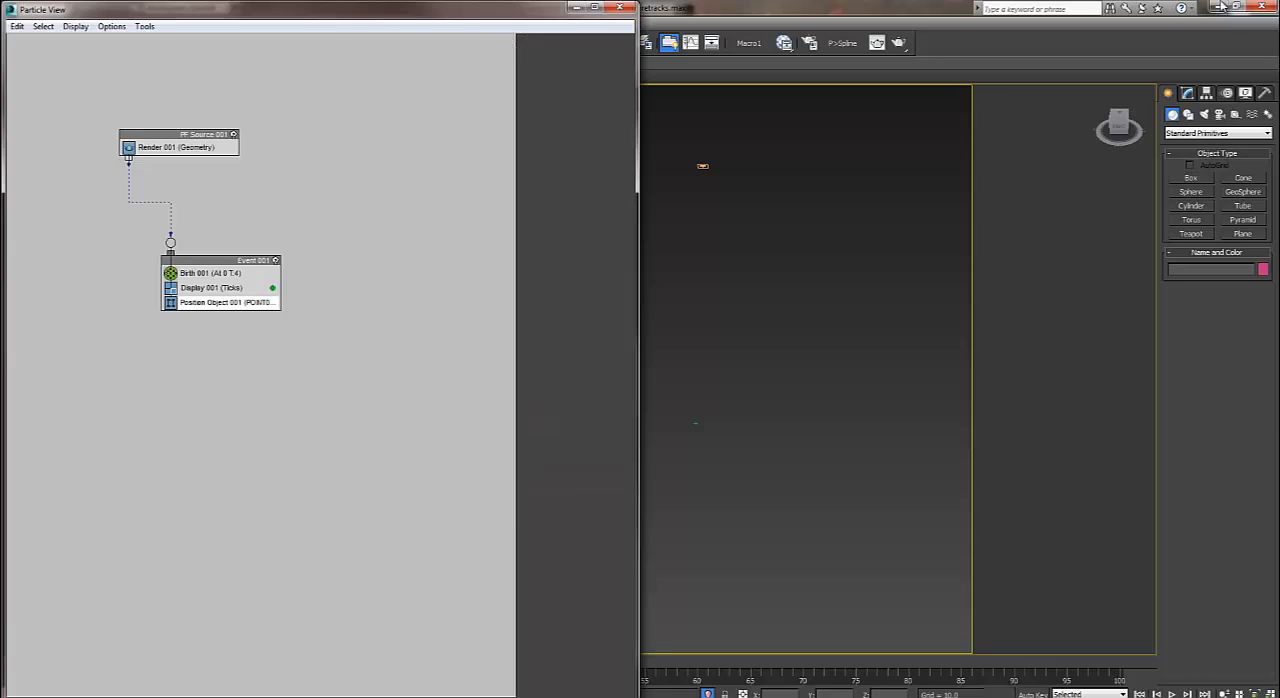
pyautogui.click(208, 274)
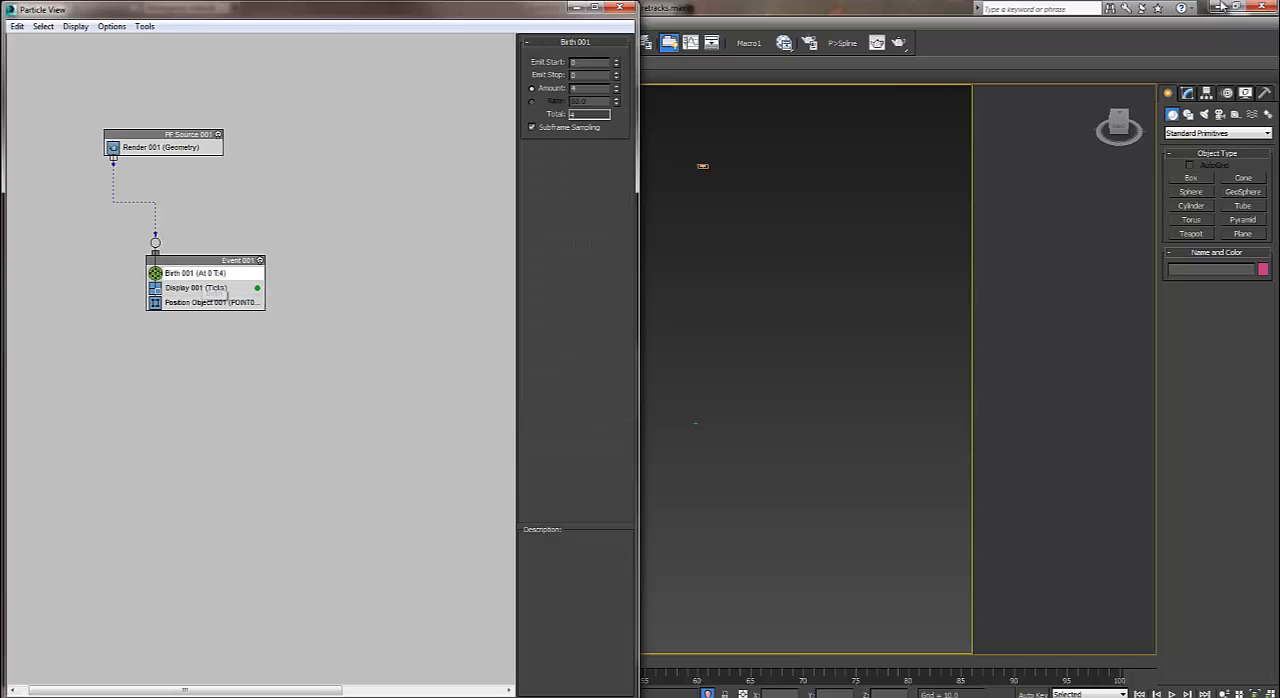
pyautogui.click(208, 288)
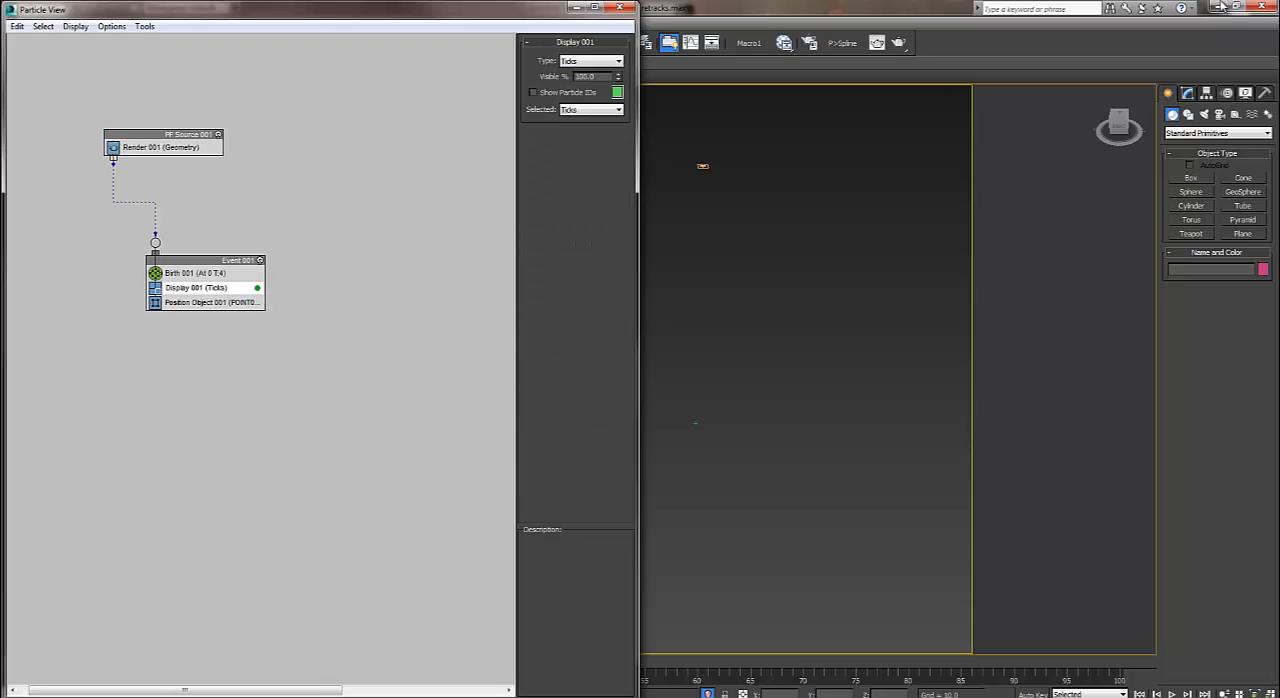
pyautogui.click(208, 302)
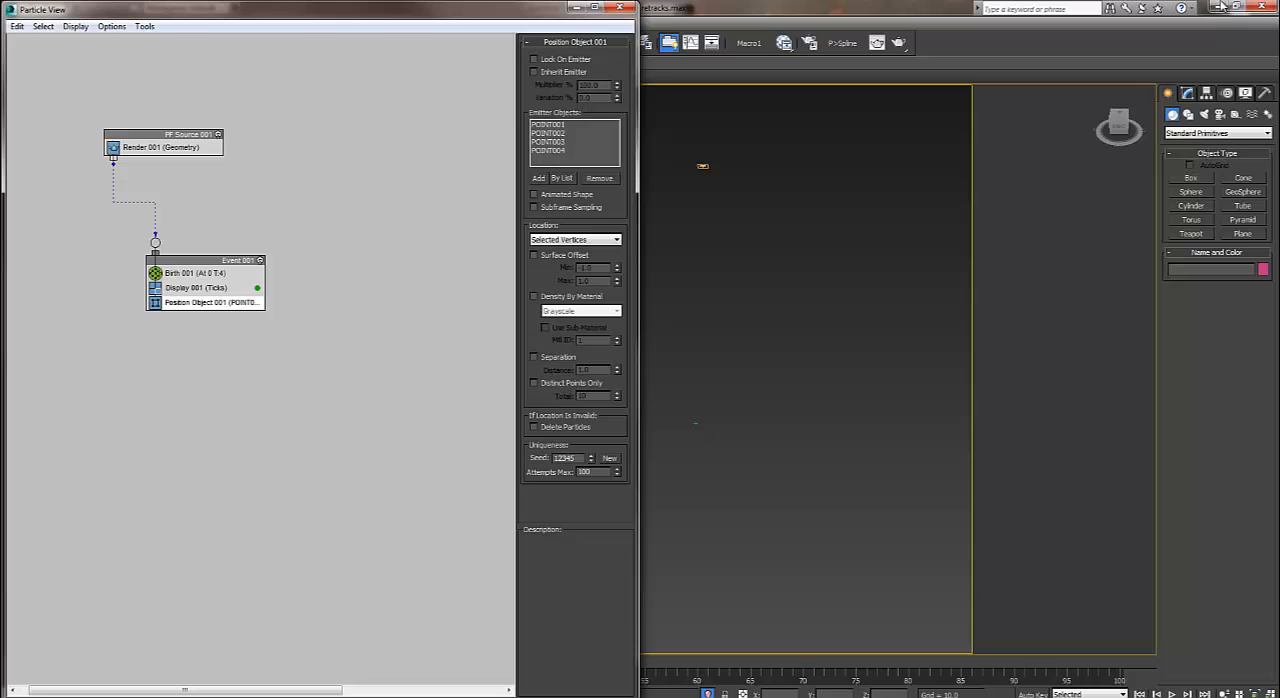
pyautogui.click(576, 240)
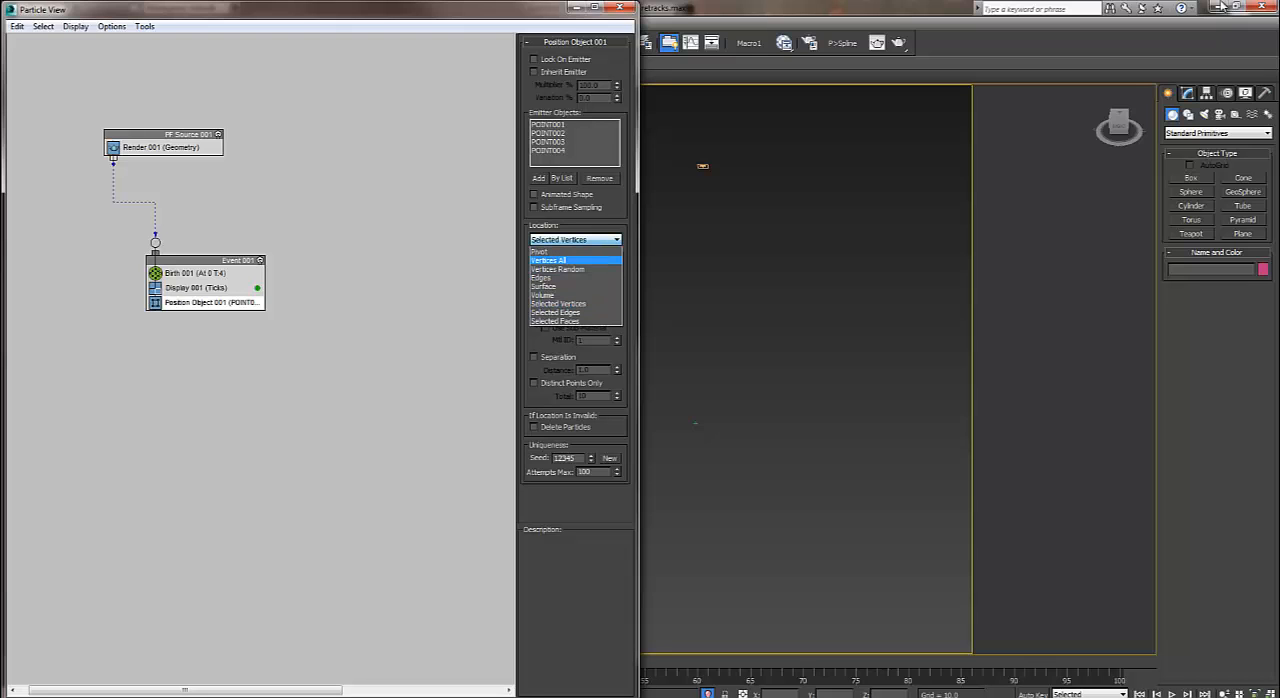
pyautogui.click(570, 260)
pyautogui.moveTo(450, 9); pyautogui.dragTo(181, 117)
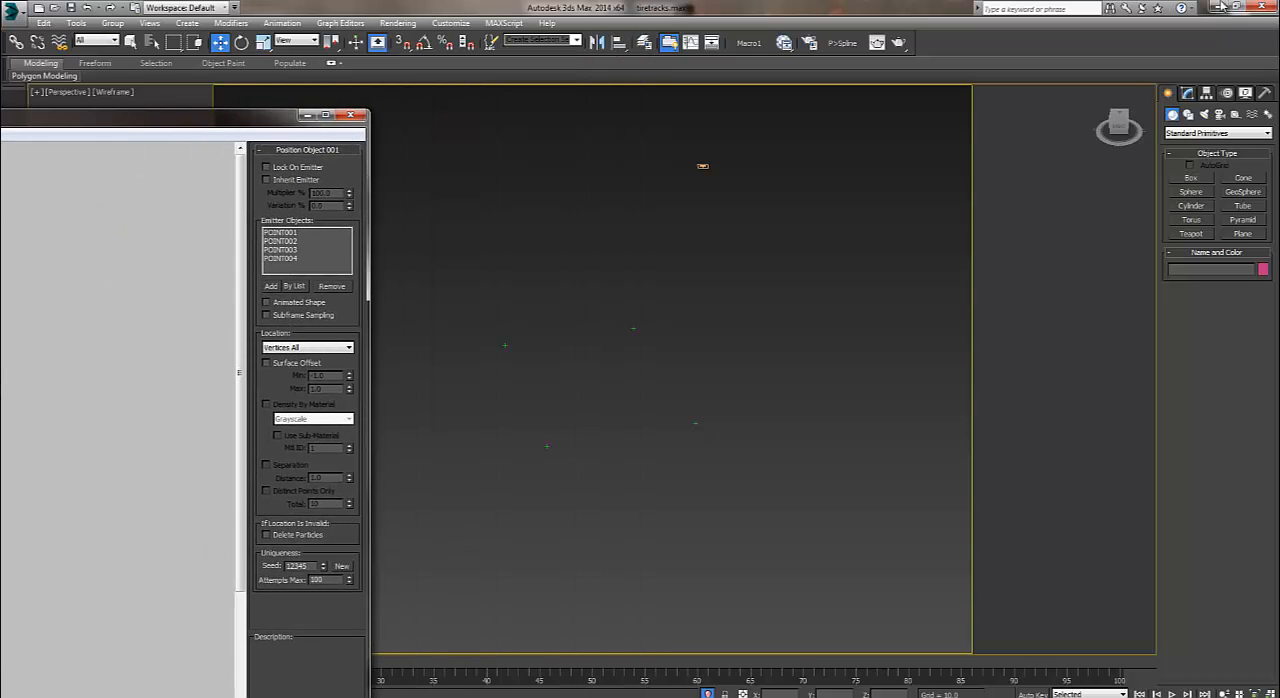
pyautogui.click(350, 115)
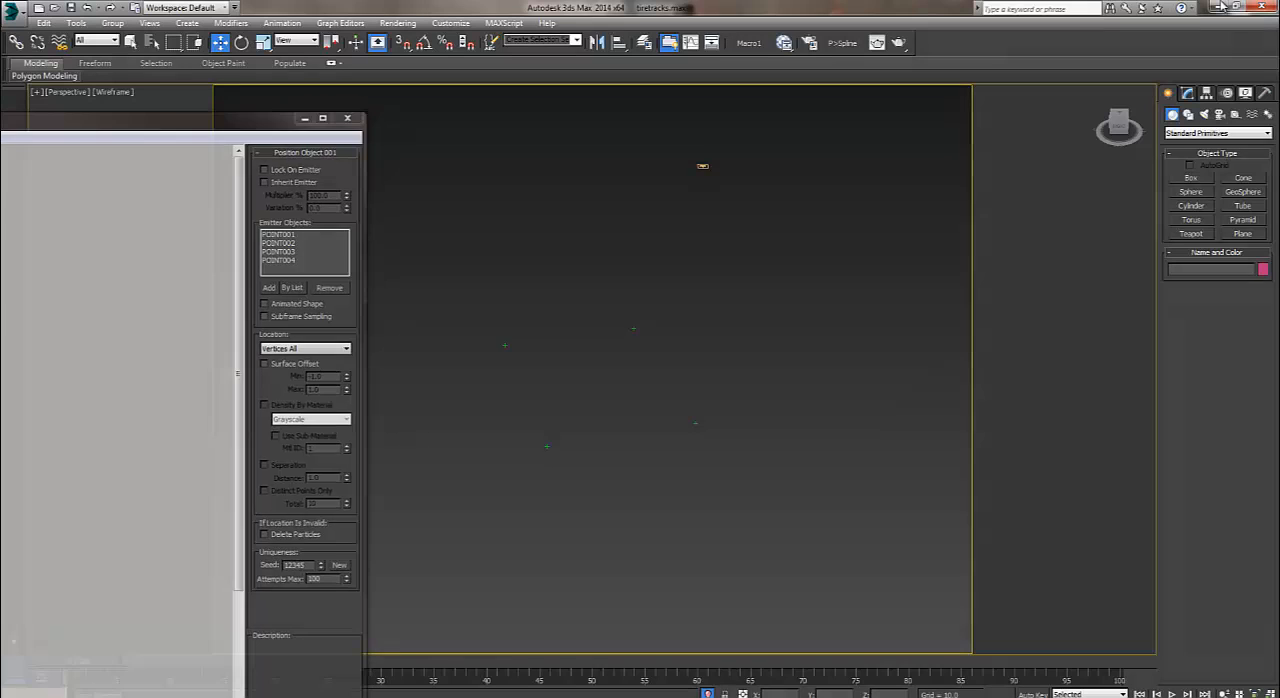
pyautogui.scroll(-5, 668, 465)
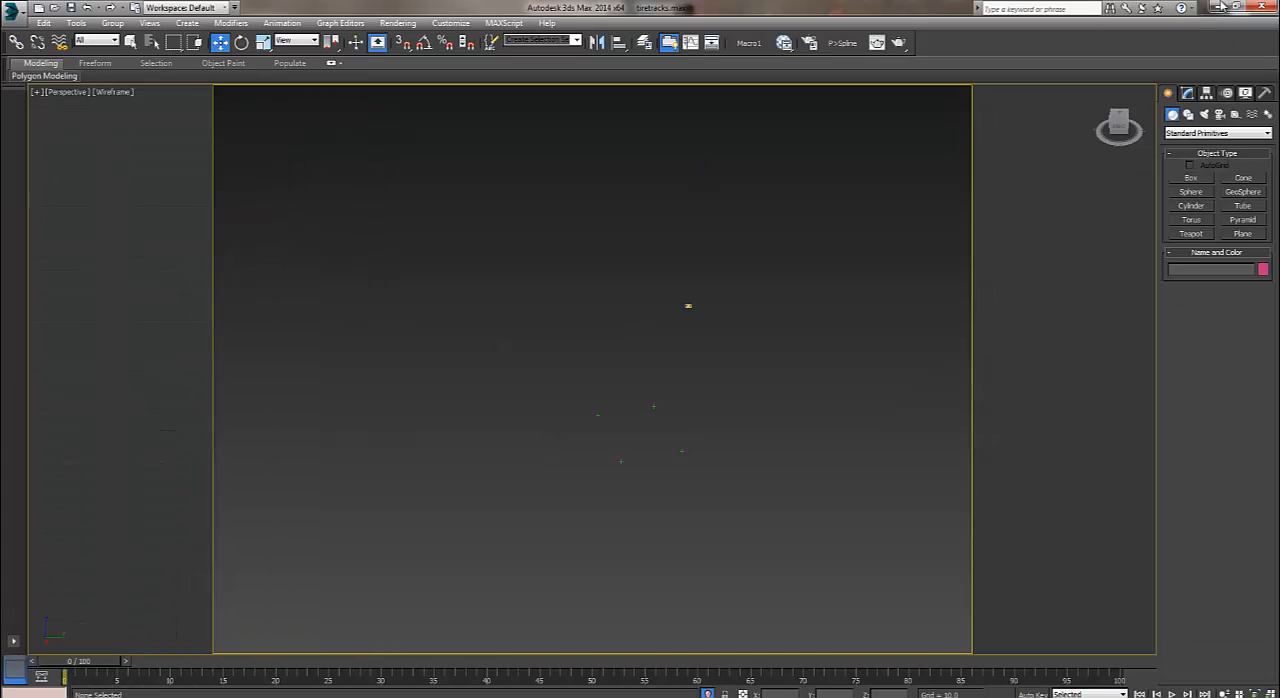
# Turn on Lock On Emitter for the Position Object 001 operator in Particle View, and minimise Particle View.
pyautogui.press('6')
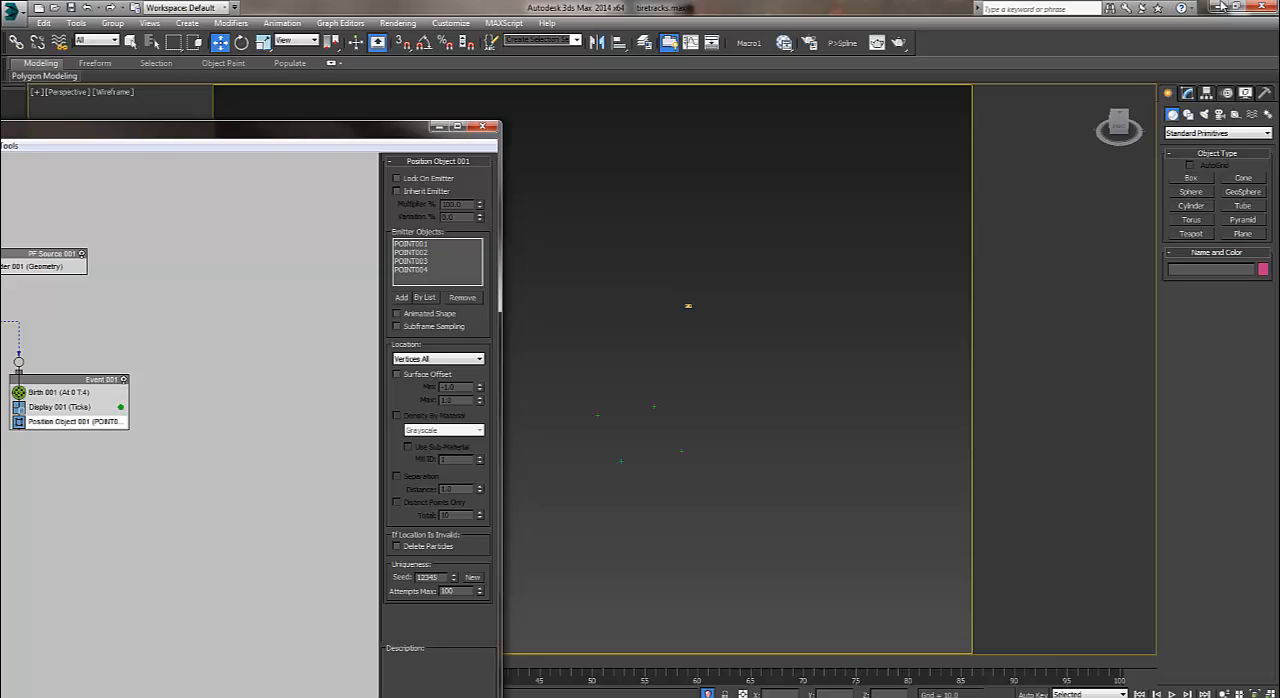
pyautogui.click(397, 179)
pyautogui.click(439, 127)
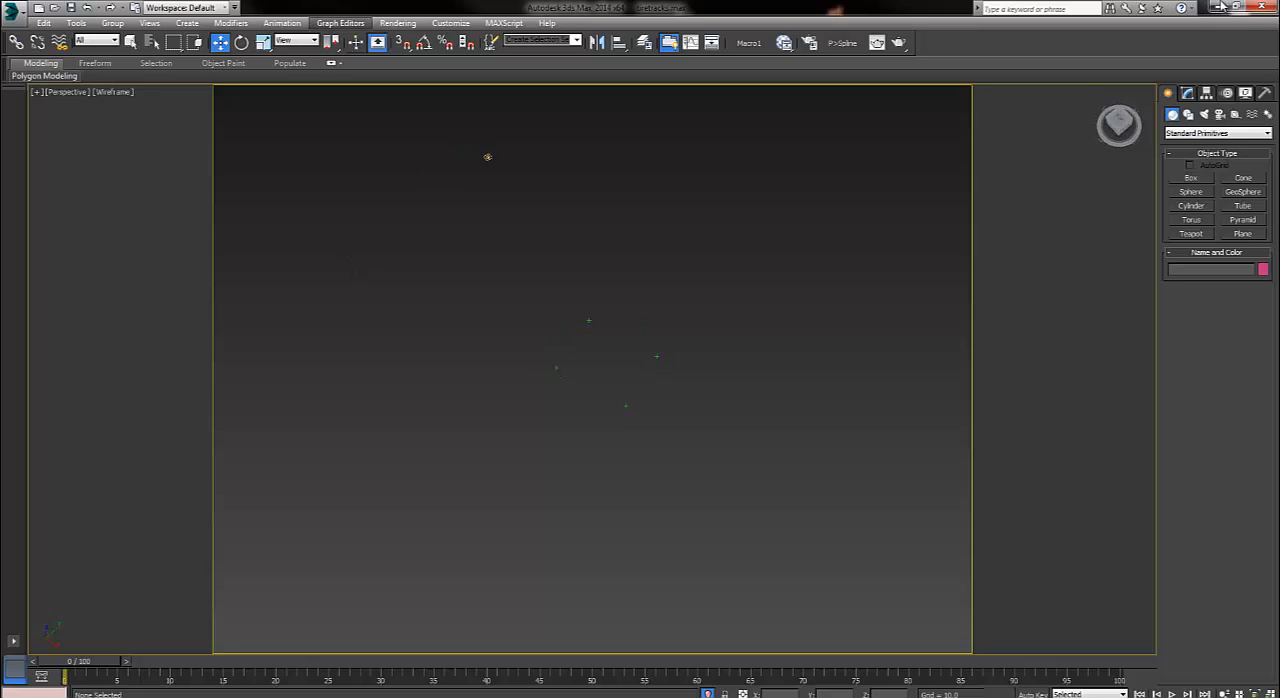
# Generate splines from the particles with the Particles to Splines script, using PF Source 001 and the active time segment.
pyautogui.click(842, 42)
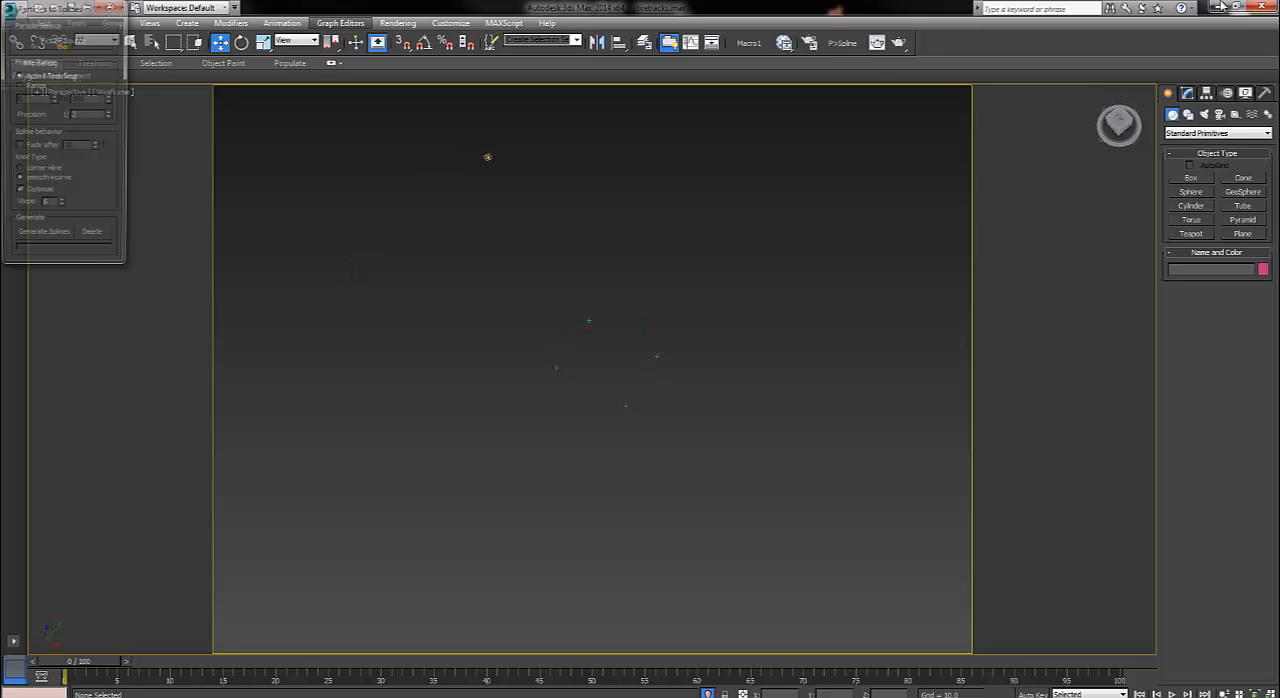
pyautogui.click(63, 39)
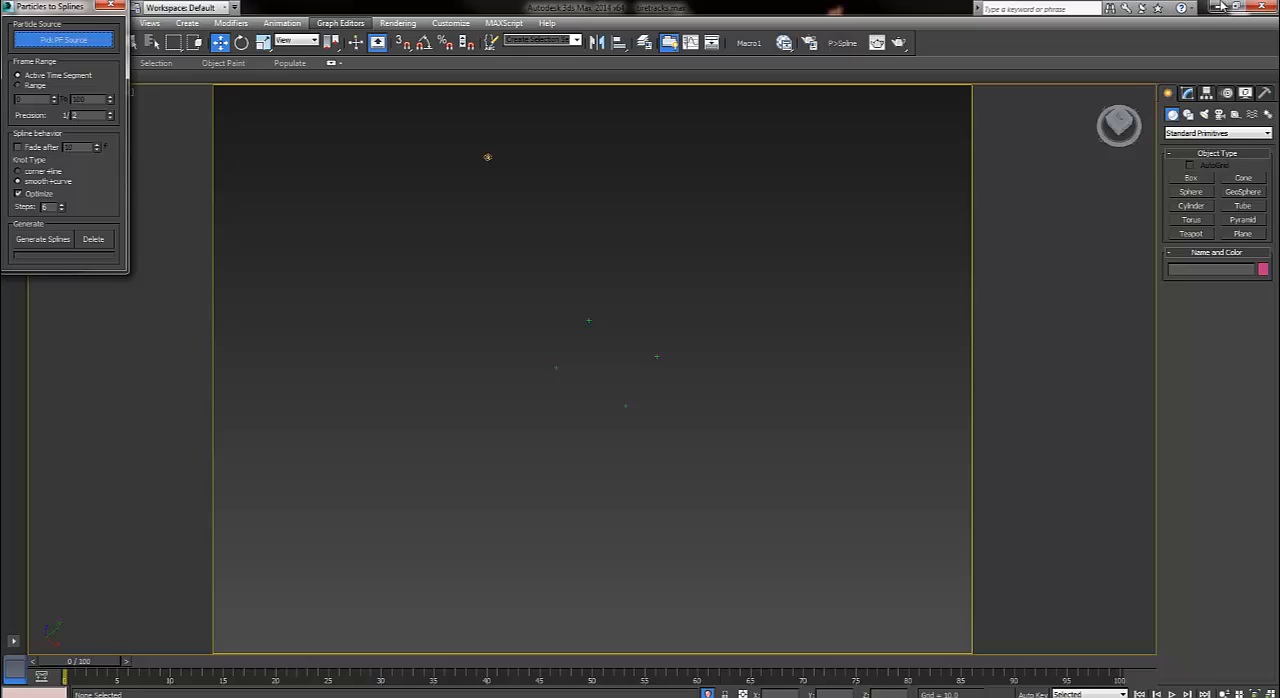
pyautogui.click(488, 157)
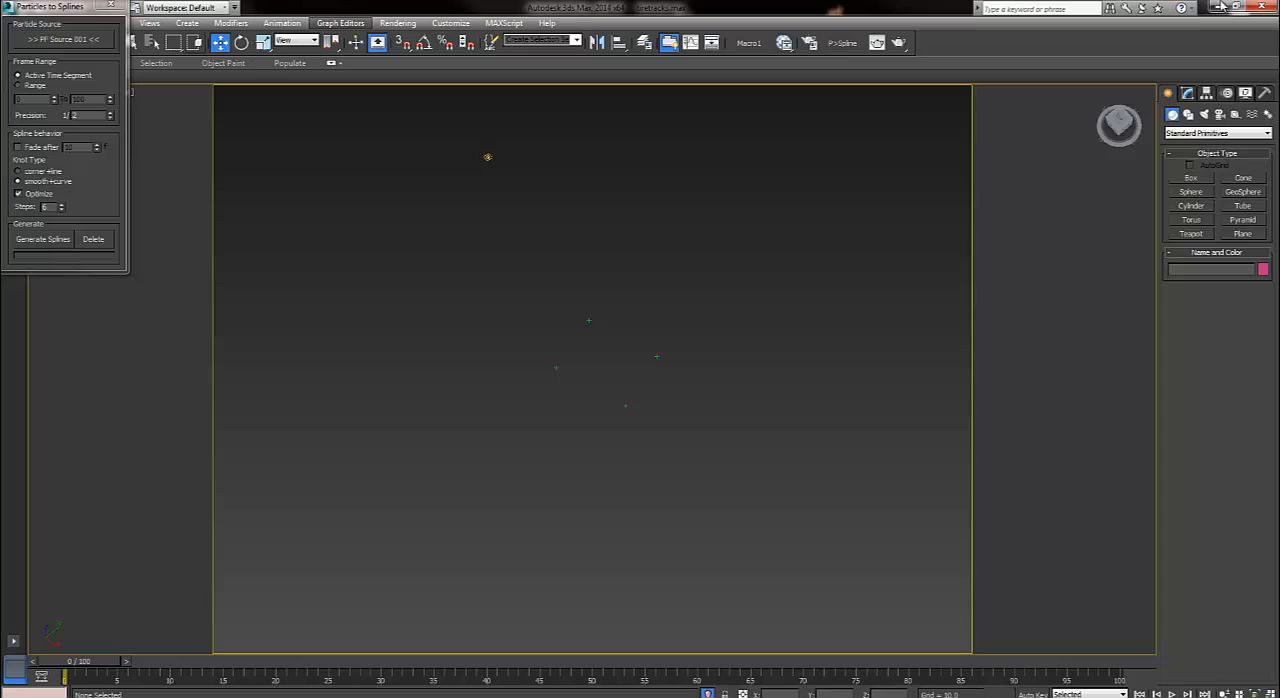
pyautogui.click(43, 239)
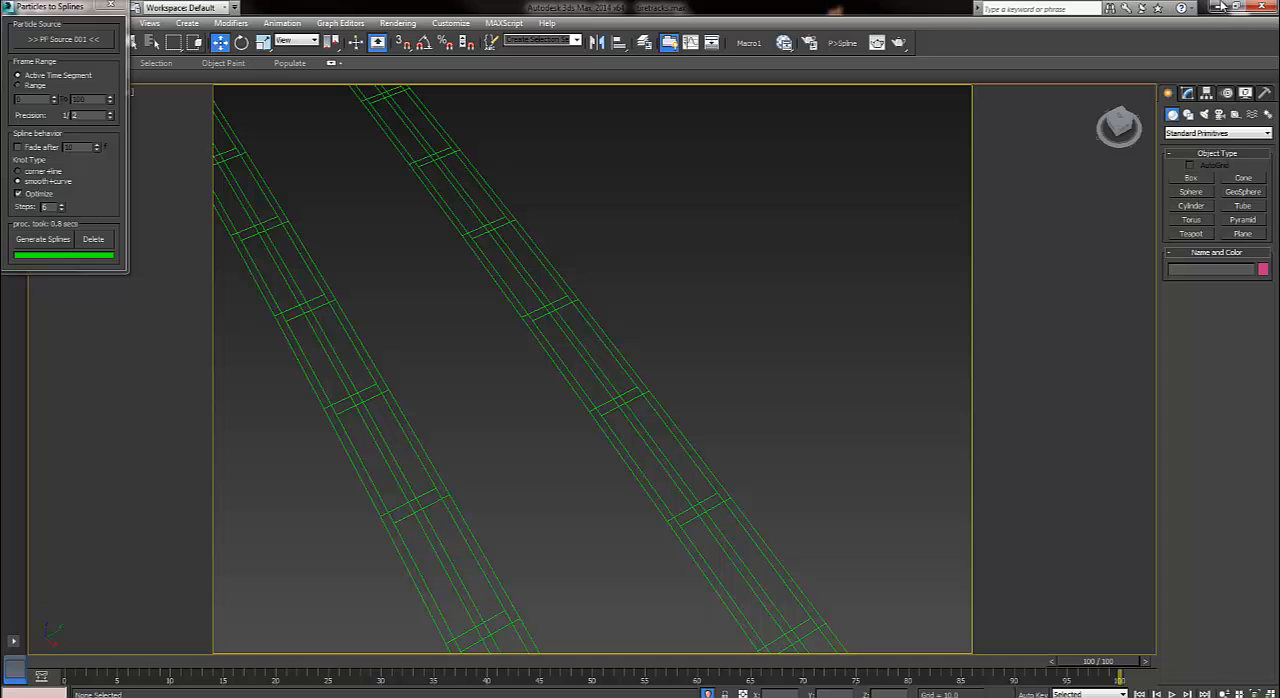
# Select one of the generated track splines and examine its rectangular rendering settings and flat cross-section up close.
pyautogui.scroll(-6, 592, 369)
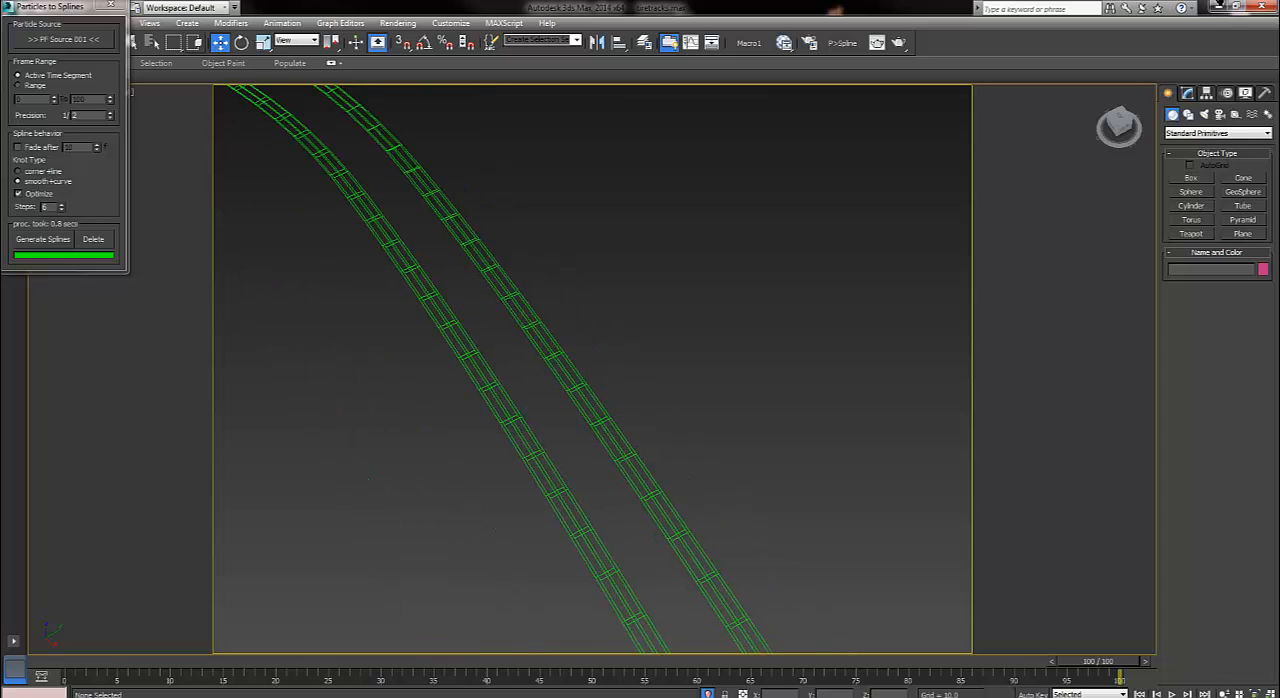
pyautogui.scroll(5, 592, 369)
pyautogui.moveTo(592, 369); pyautogui.dragTo(537, 432, button='middle')
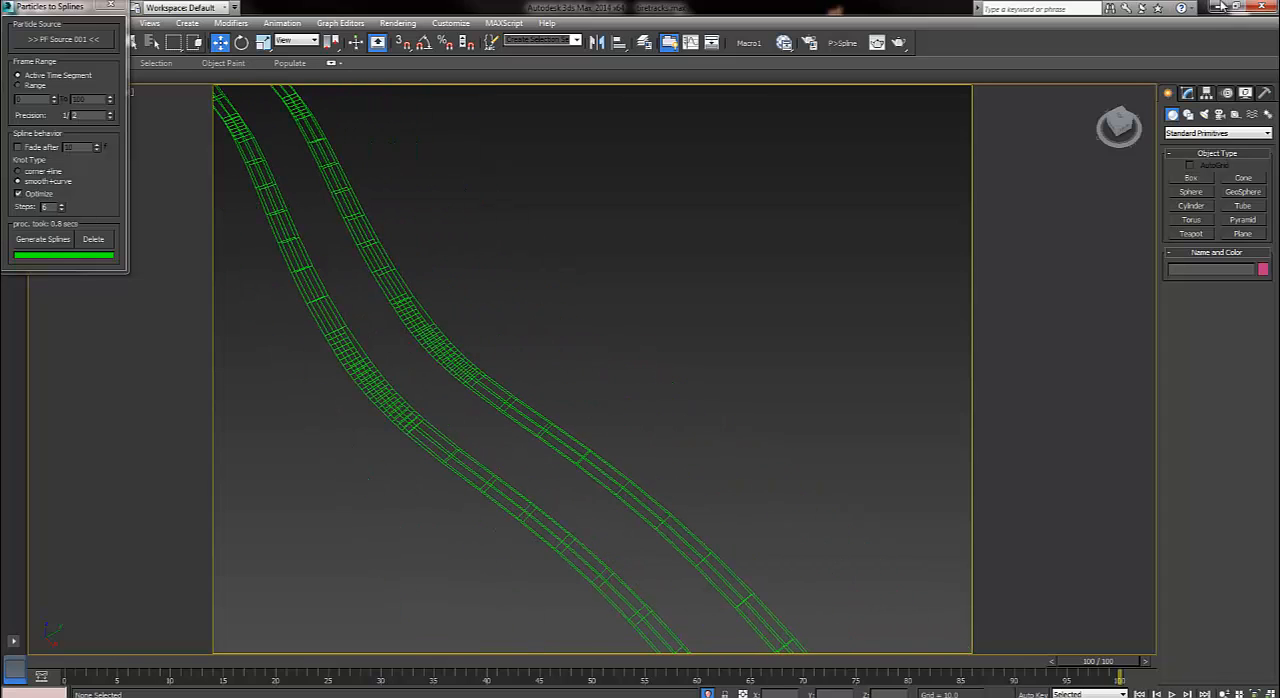
pyautogui.click(540, 432)
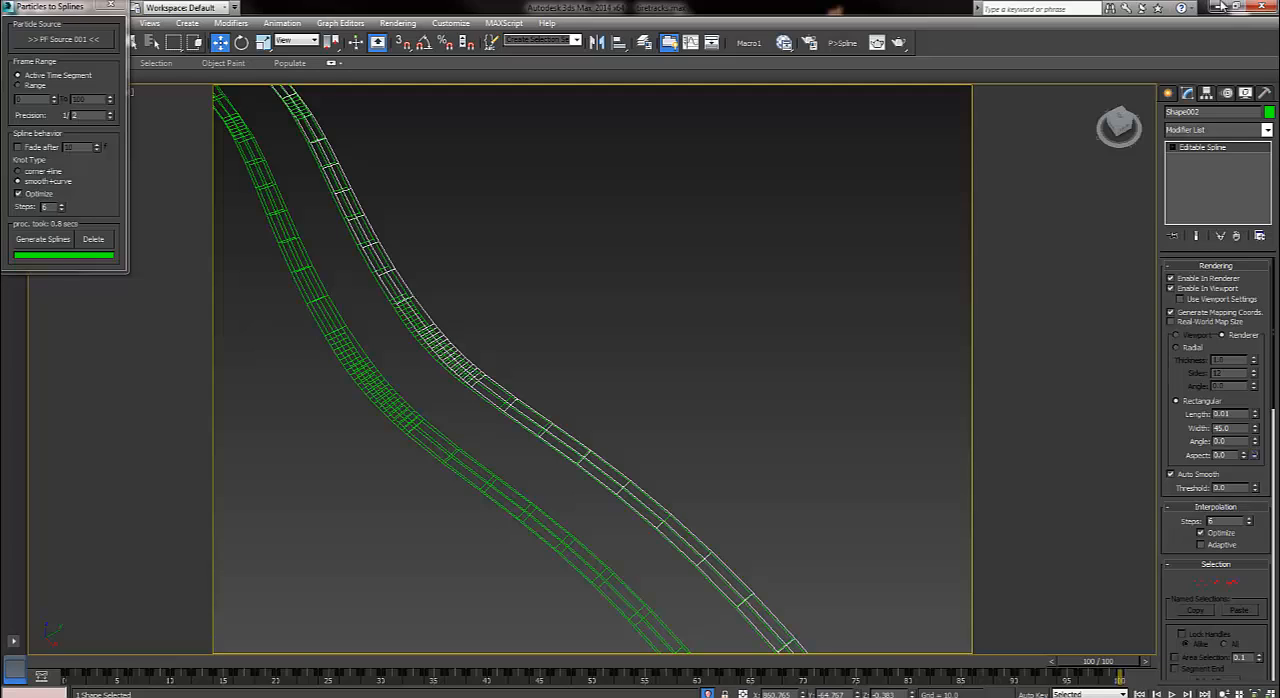
pyautogui.scroll(-3, 1216, 470)
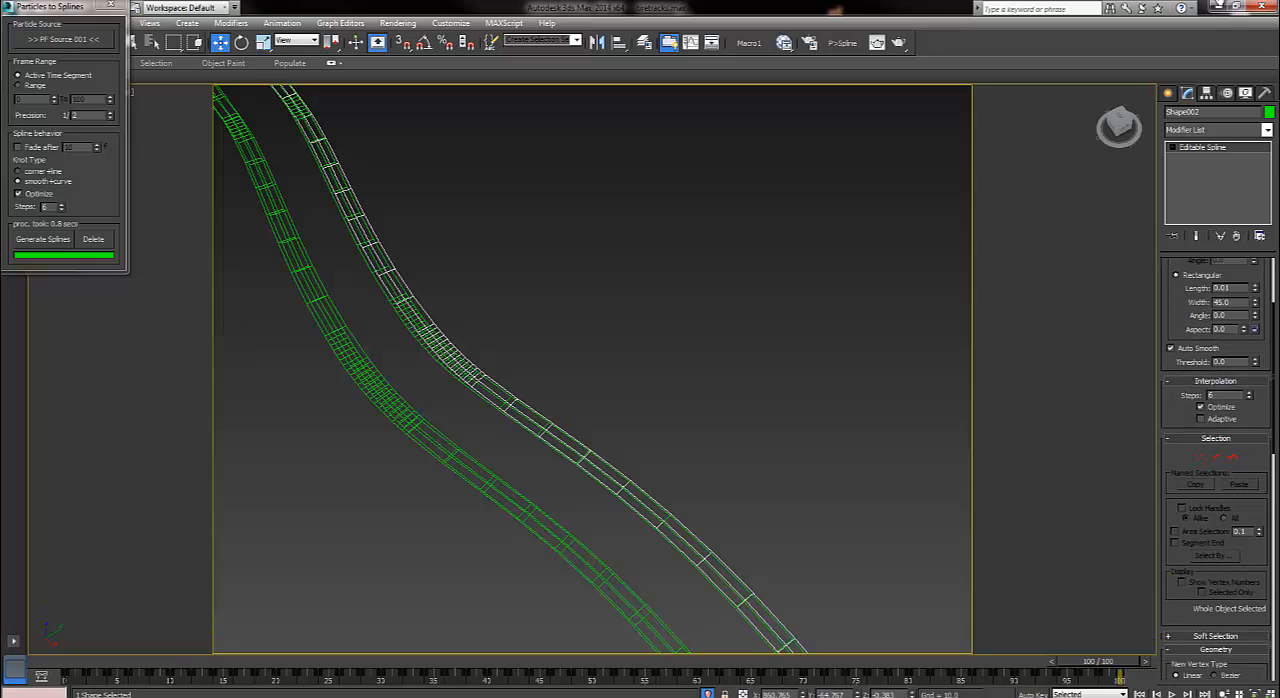
pyautogui.keyDown('alt'); pyautogui.moveTo(592, 370); pyautogui.dragTo(640, 290, button='middle'); pyautogui.keyUp('alt')
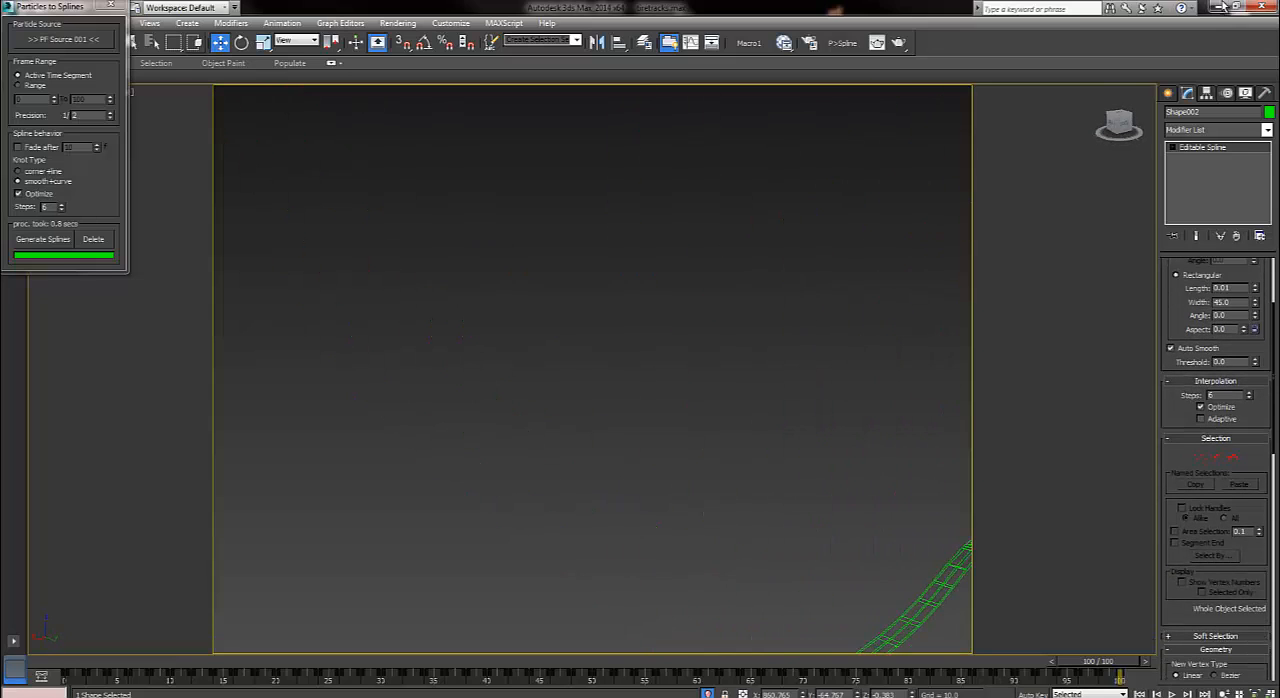
pyautogui.press('z')
pyautogui.scroll(5, 592, 370)
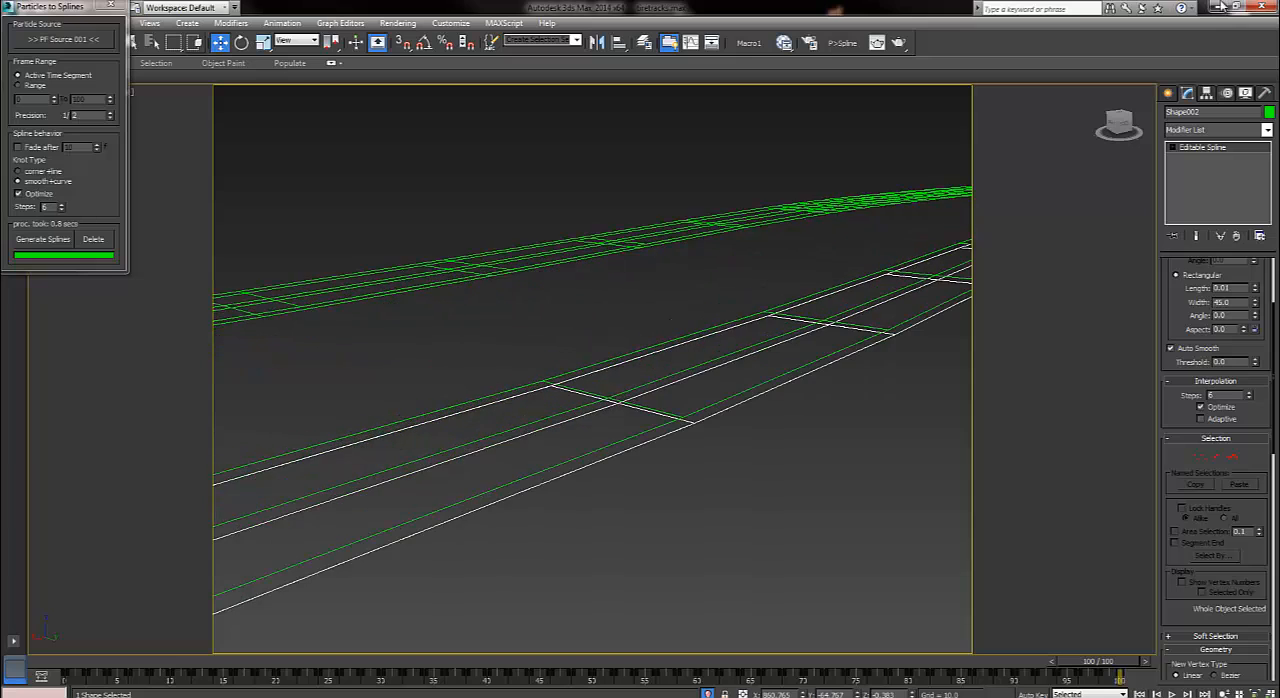
pyautogui.scroll(3, 724, 427)
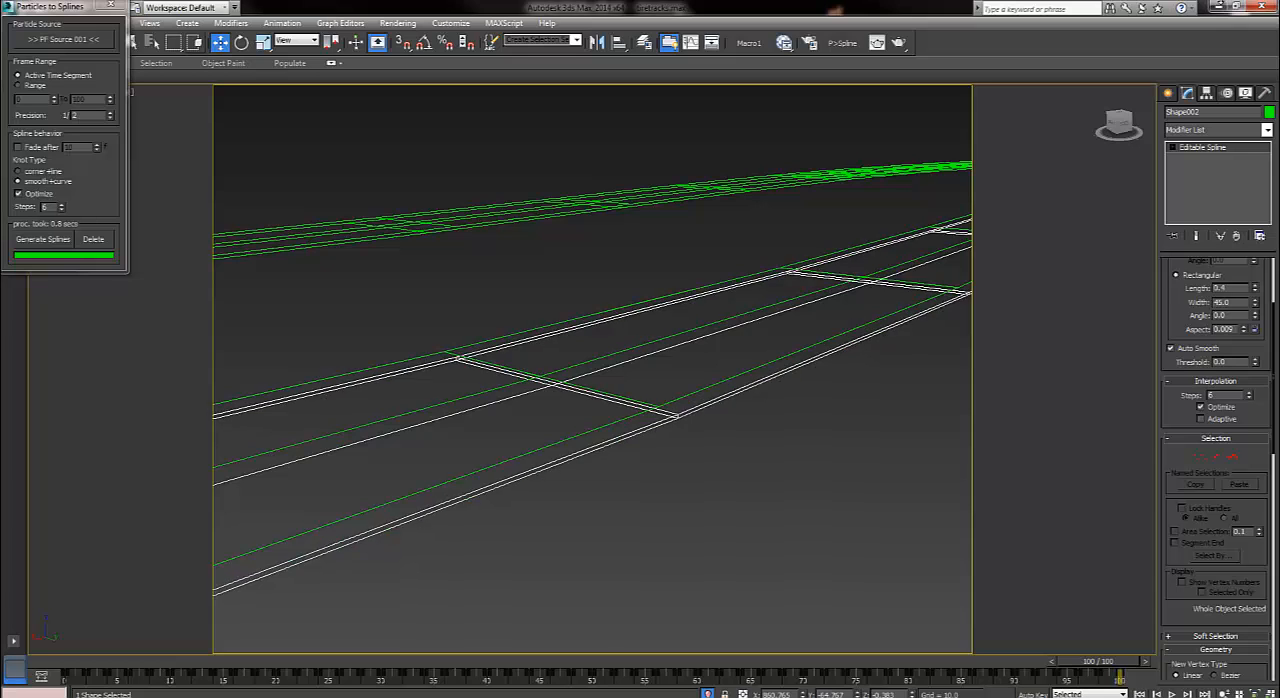
# Try a rectangular Length of 14.34 on the selected track spline and return it to 0.01.
pyautogui.moveTo(1255, 288); pyautogui.dragTo(1222, 8)
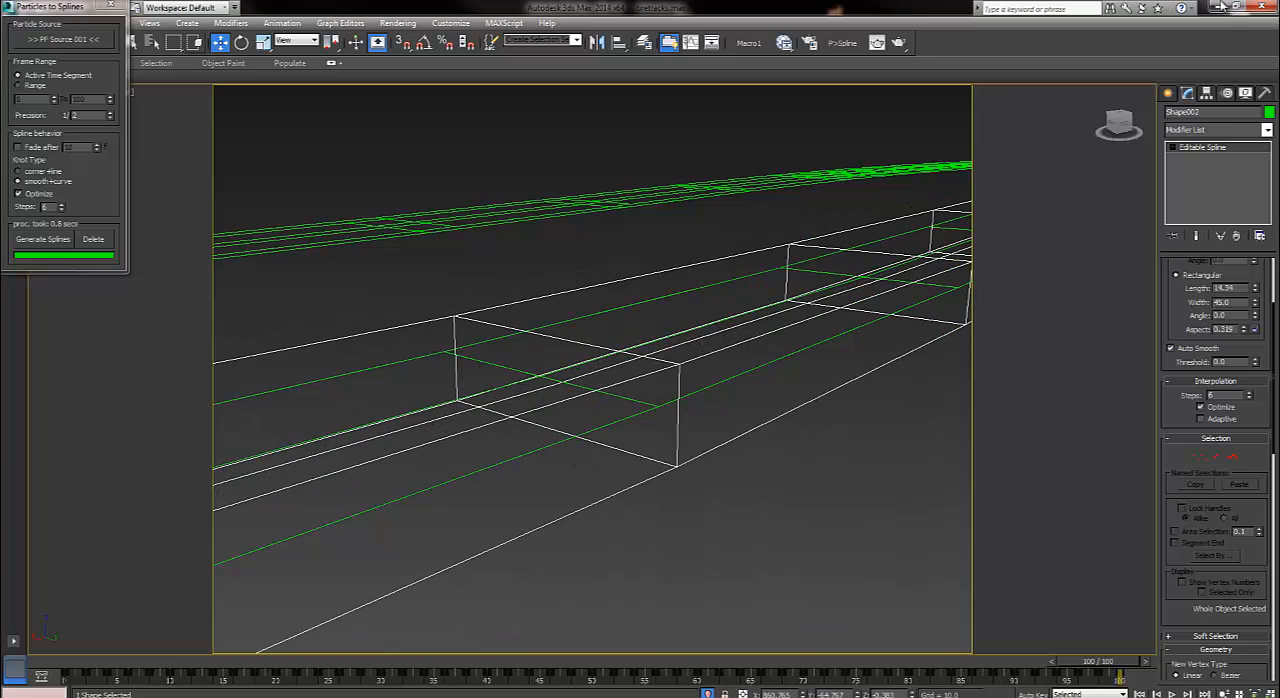
pyautogui.scroll(2, 1222, 7)
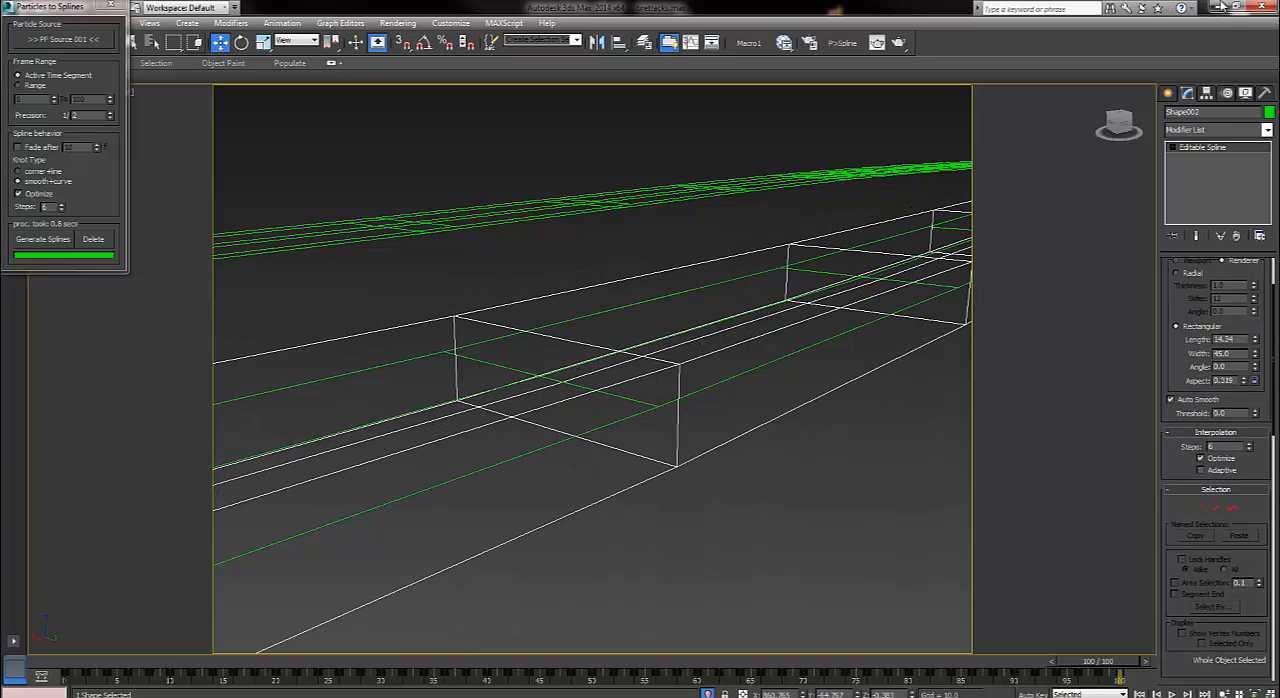
pyautogui.doubleClick(1225, 339)
pyautogui.write('2')
pyautogui.press('Return')
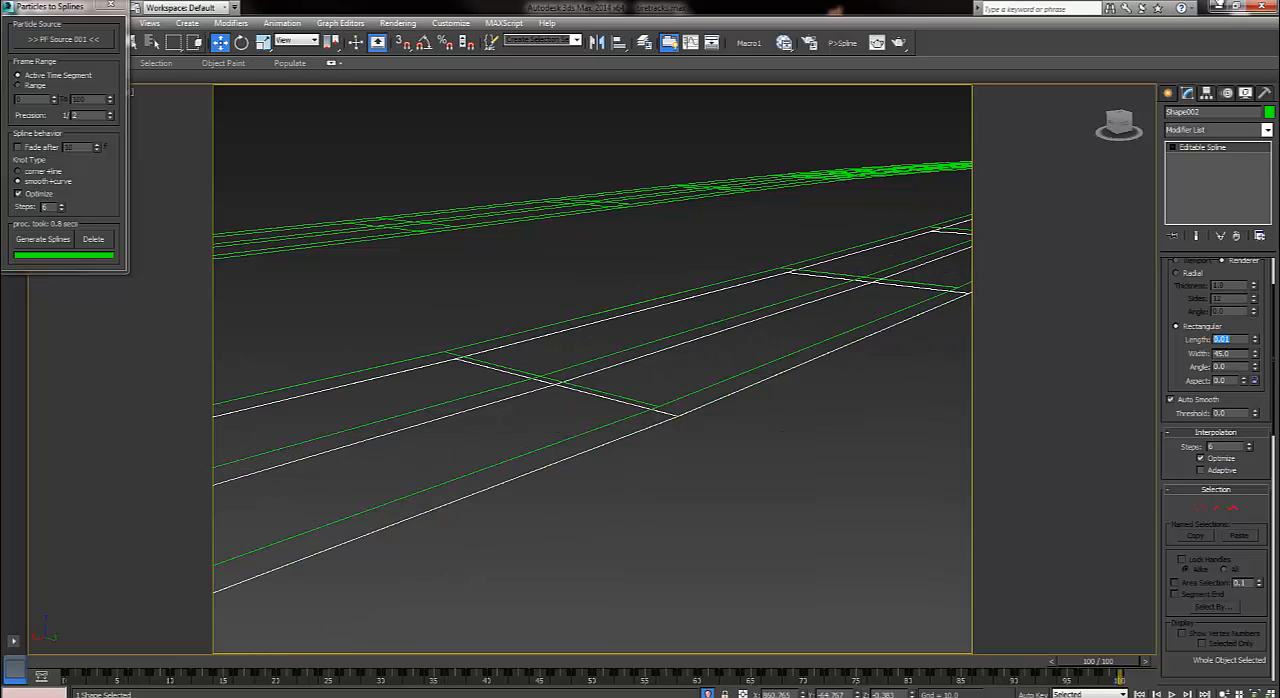
# Try a larger rectangular Width on the selected track spline and return it to 45.
pyautogui.moveTo(1255, 353); pyautogui.dragTo(1222, 6)
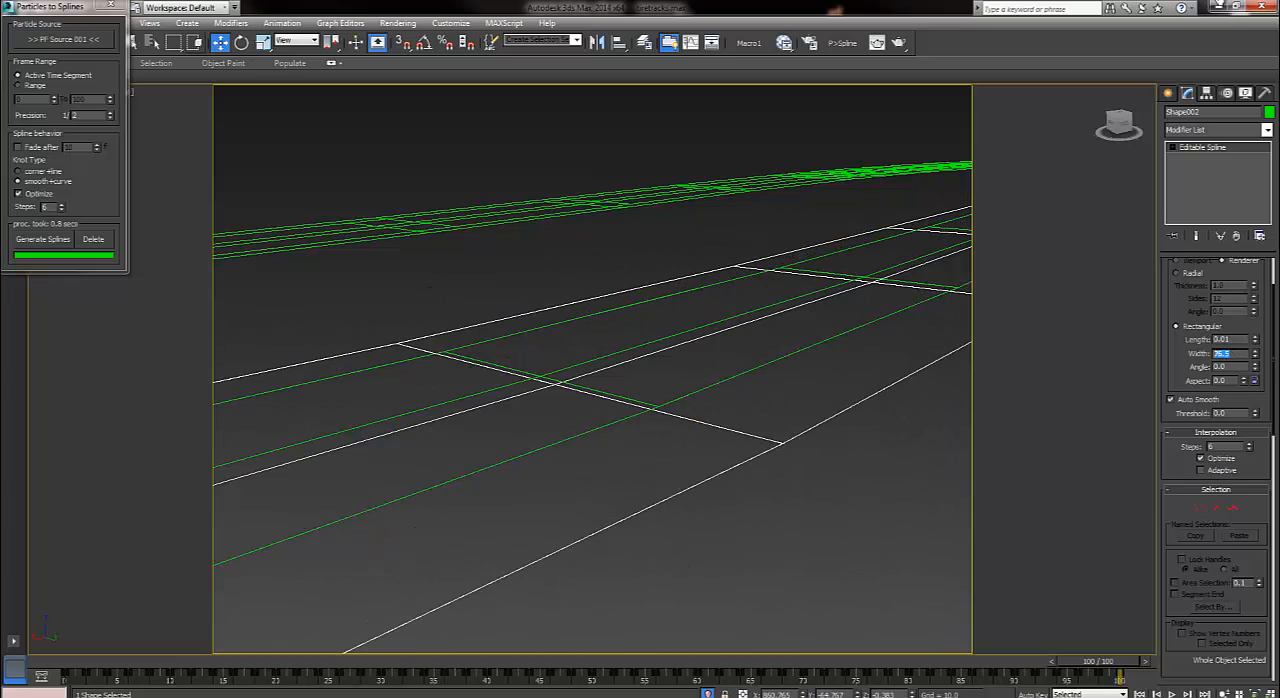
pyautogui.write('45')
pyautogui.press('Return')
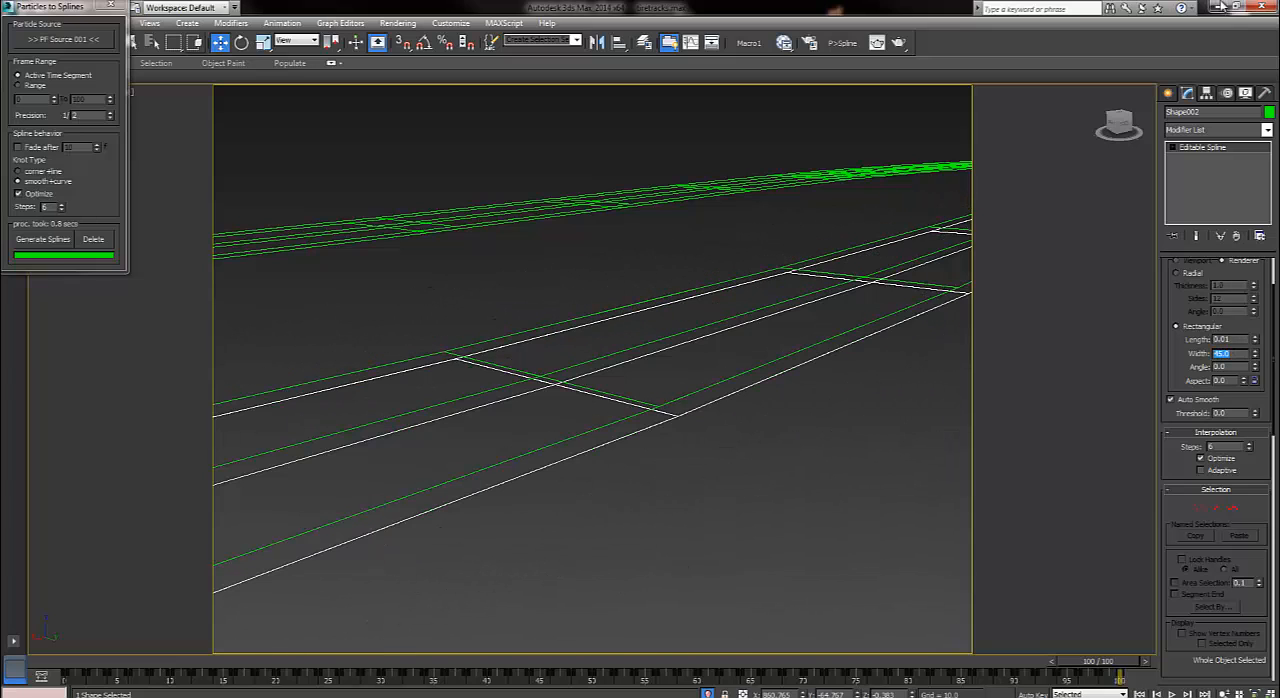
# Play the animation from frame 0 and watch how the track splines grow along the car's path.
pyautogui.scroll(-3, 805, 223)
pyautogui.scroll(-6, 592, 369)
pyautogui.keyDown('alt'); pyautogui.moveTo(592, 369); pyautogui.dragTo(694, 362, button='middle'); pyautogui.keyUp('alt')
pyautogui.scroll(-4, 592, 369)
pyautogui.scroll(5, 694, 362)
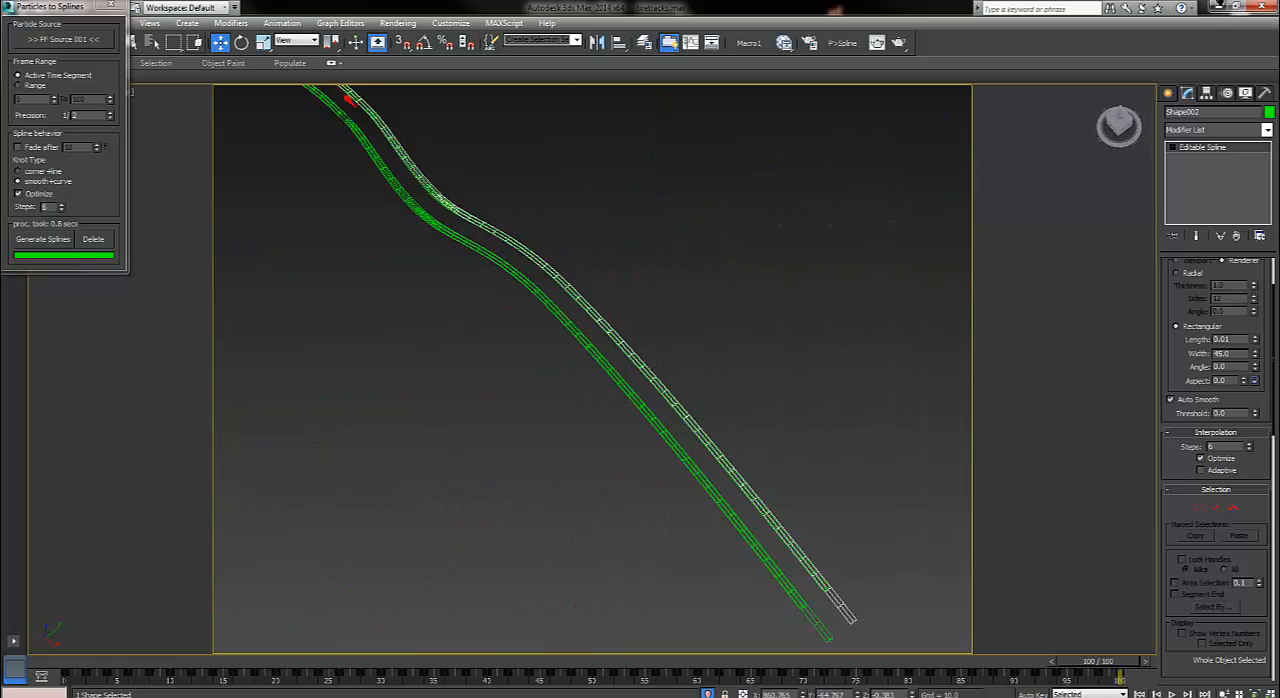
pyautogui.scroll(-3, 694, 362)
pyautogui.press('Home')
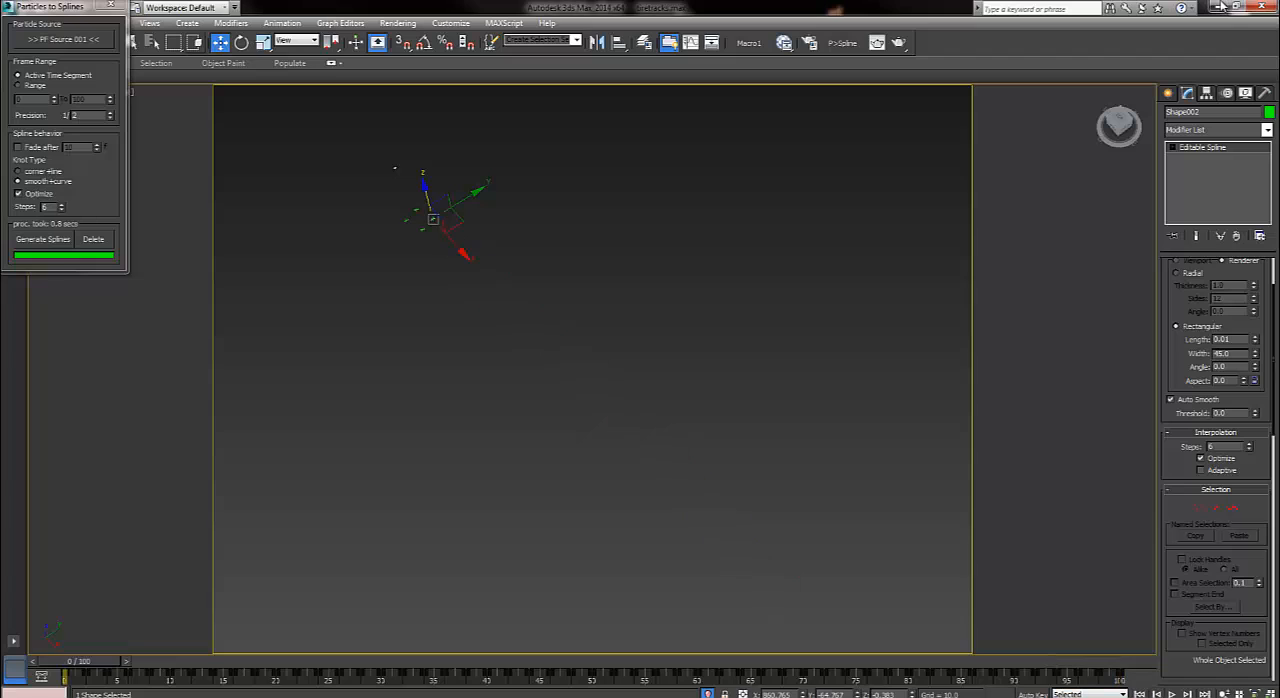
pyautogui.press('/')
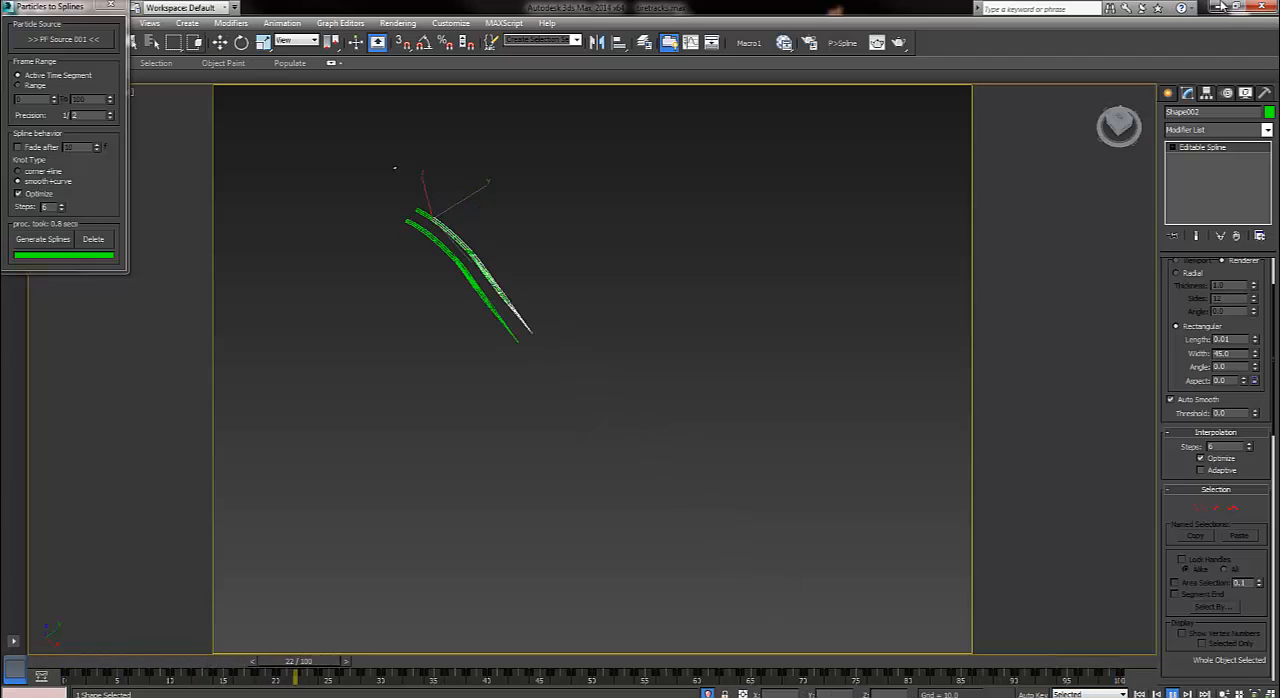
pyautogui.keyDown('alt'); pyautogui.moveTo(394, 167); pyautogui.dragTo(343, 268, button='middle'); pyautogui.keyUp('alt')
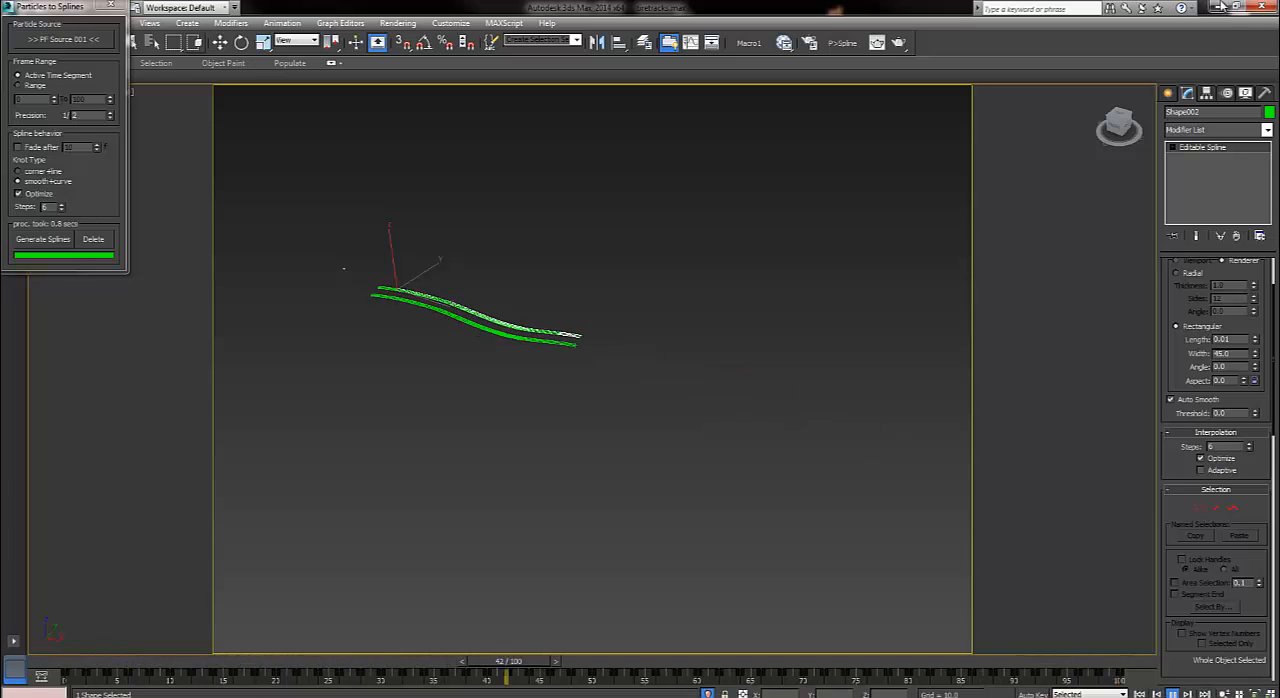
pyautogui.press('/')
# Turn off Auto Smooth and set the interpolation Steps to 0 on the selected track spline, and inspect its curve.
pyautogui.scroll(5, 790, 441)
pyautogui.moveTo(790, 441); pyautogui.dragTo(998, 541, button='middle')
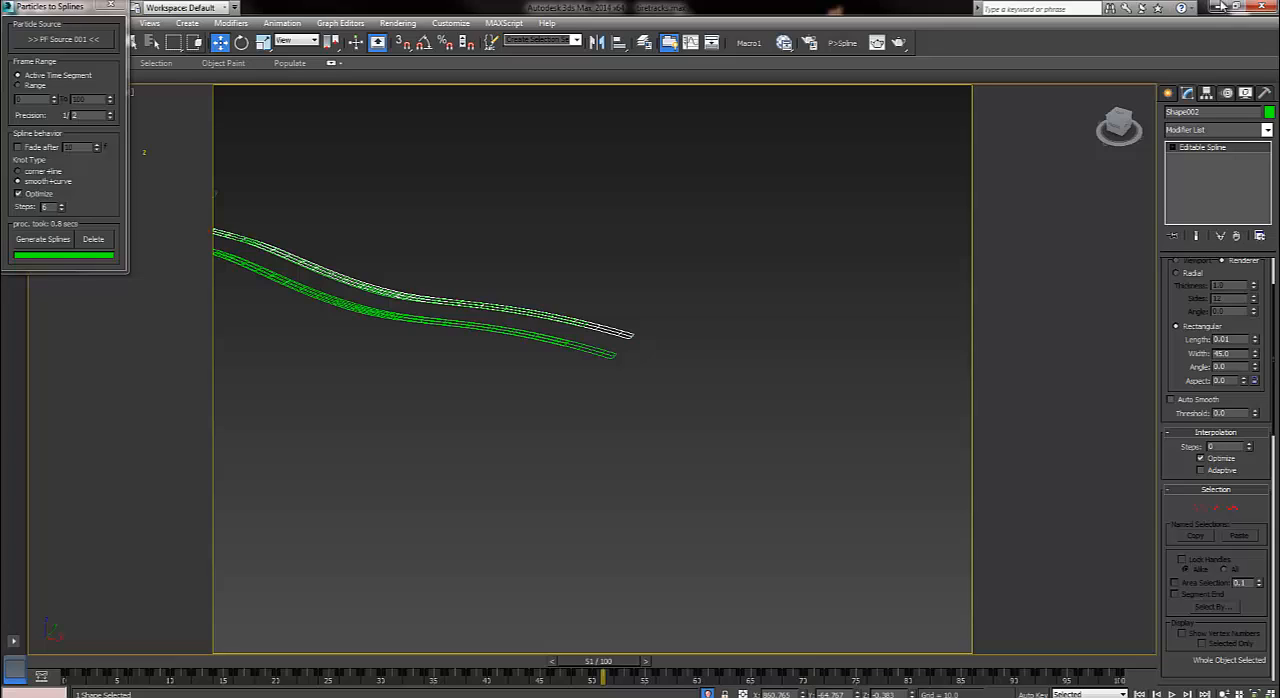
pyautogui.moveTo(640, 350); pyautogui.dragTo(1027, 532, button='middle')
pyautogui.scroll(2, 947, 453)
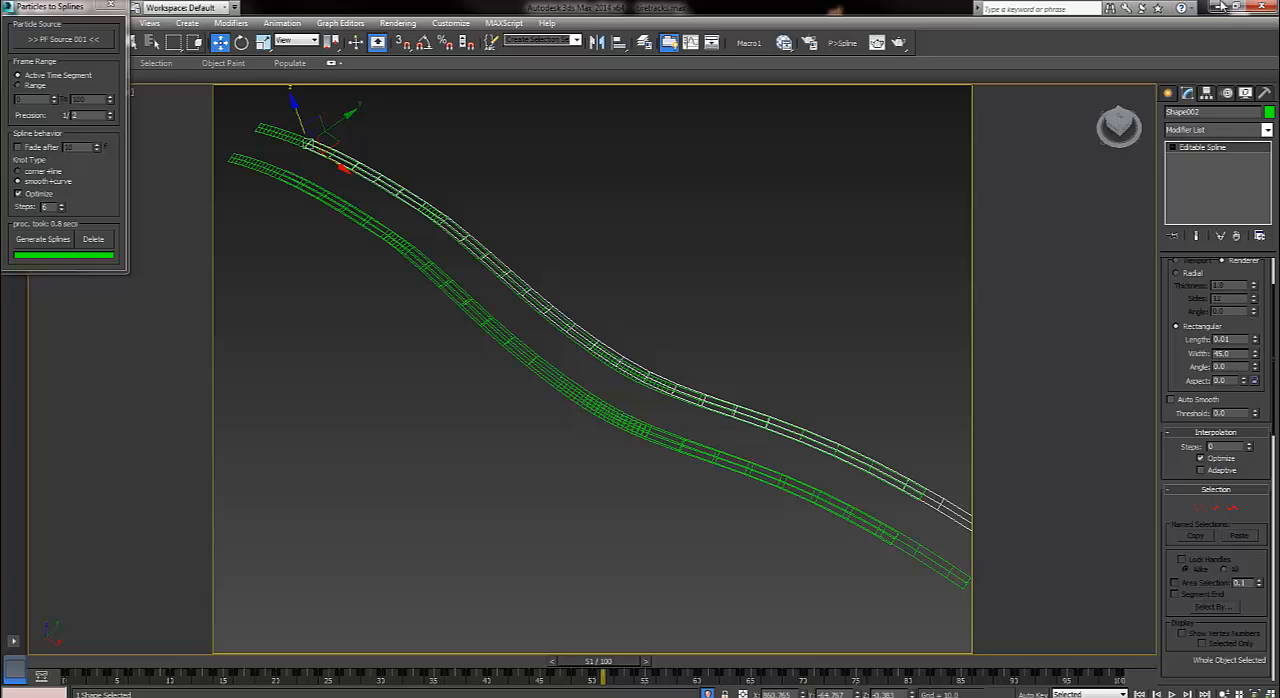
pyautogui.scroll(-5, 1221, 6)
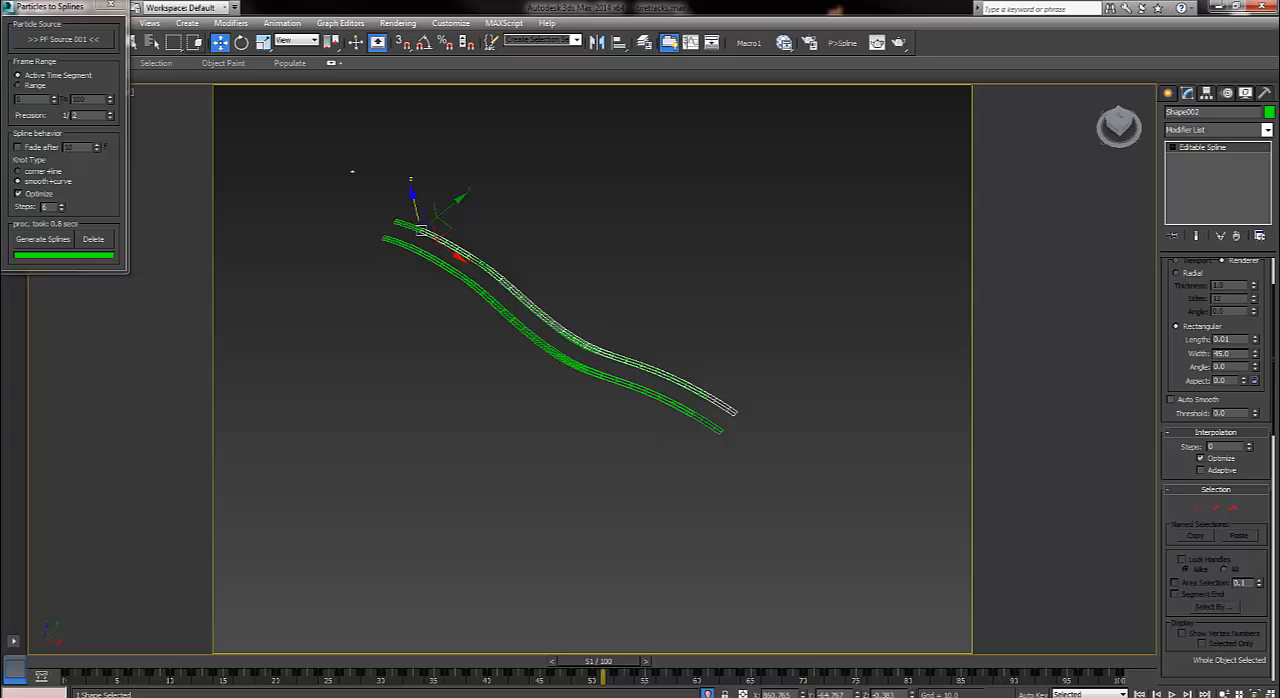
pyautogui.moveTo(590, 330); pyautogui.dragTo(639, 353, button='middle')
# Replay the track animation from frame 0, stop near frame 49, and inspect the ends of the tracks.
pyautogui.press('Home')
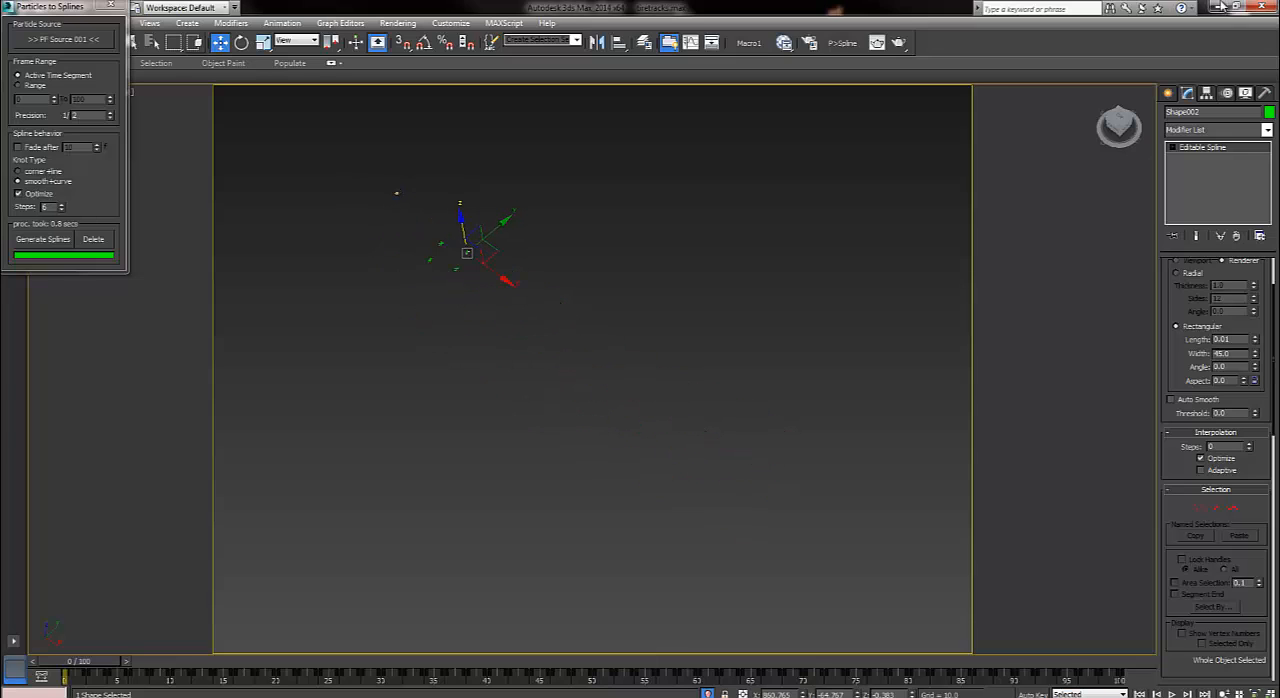
pyautogui.press('/')
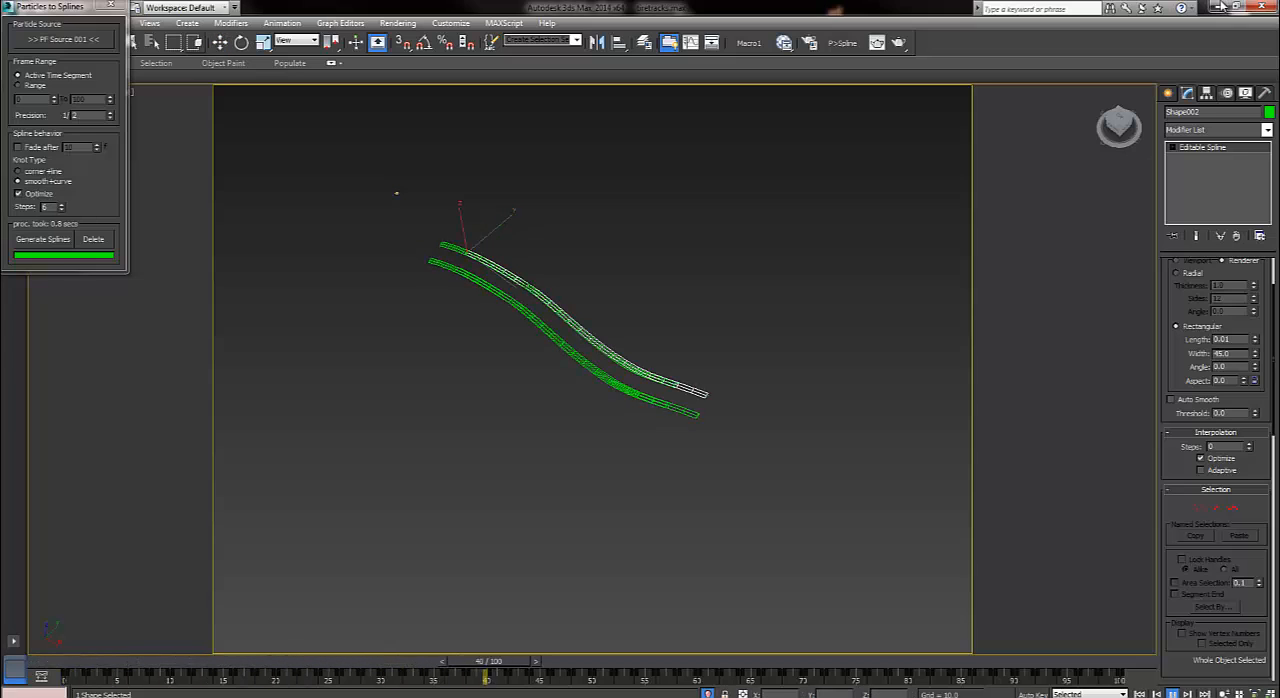
pyautogui.press('w')
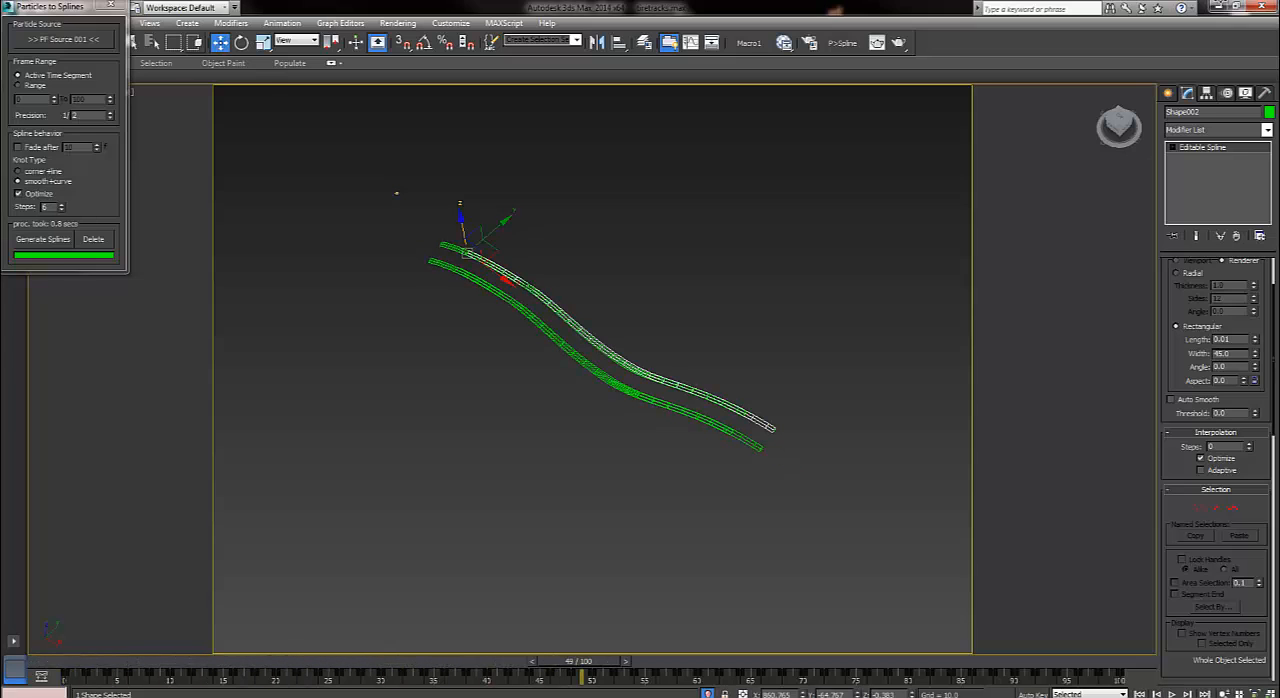
pyautogui.scroll(5, 760, 460)
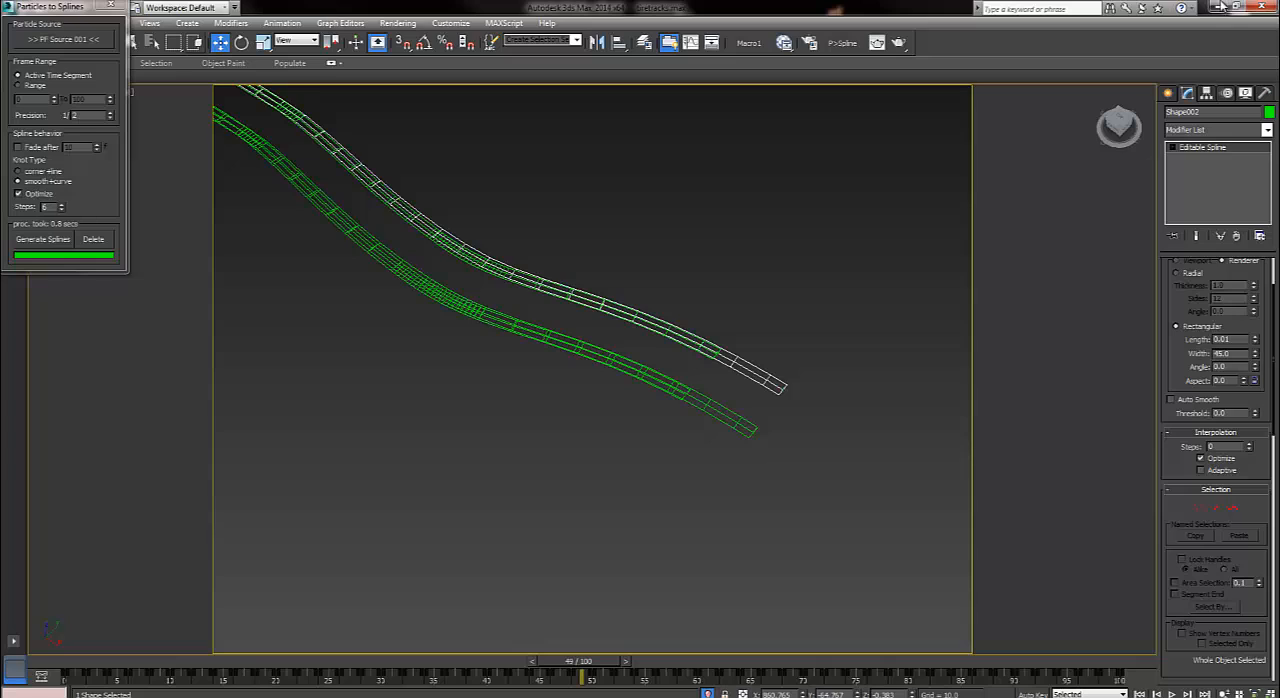
# Select the track spline on the opposite side and replay the animation from frame 0, stopping at frame 16.
pyautogui.click(680, 430)
pyautogui.click(682, 391)
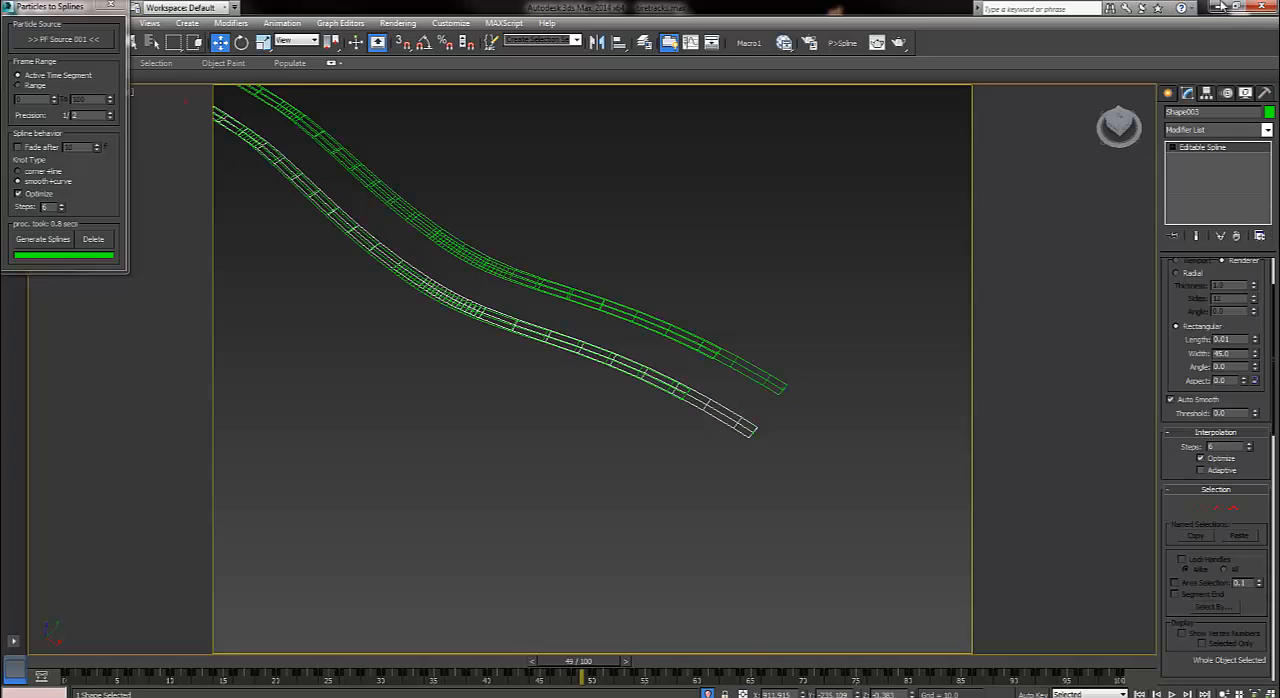
pyautogui.press('Home')
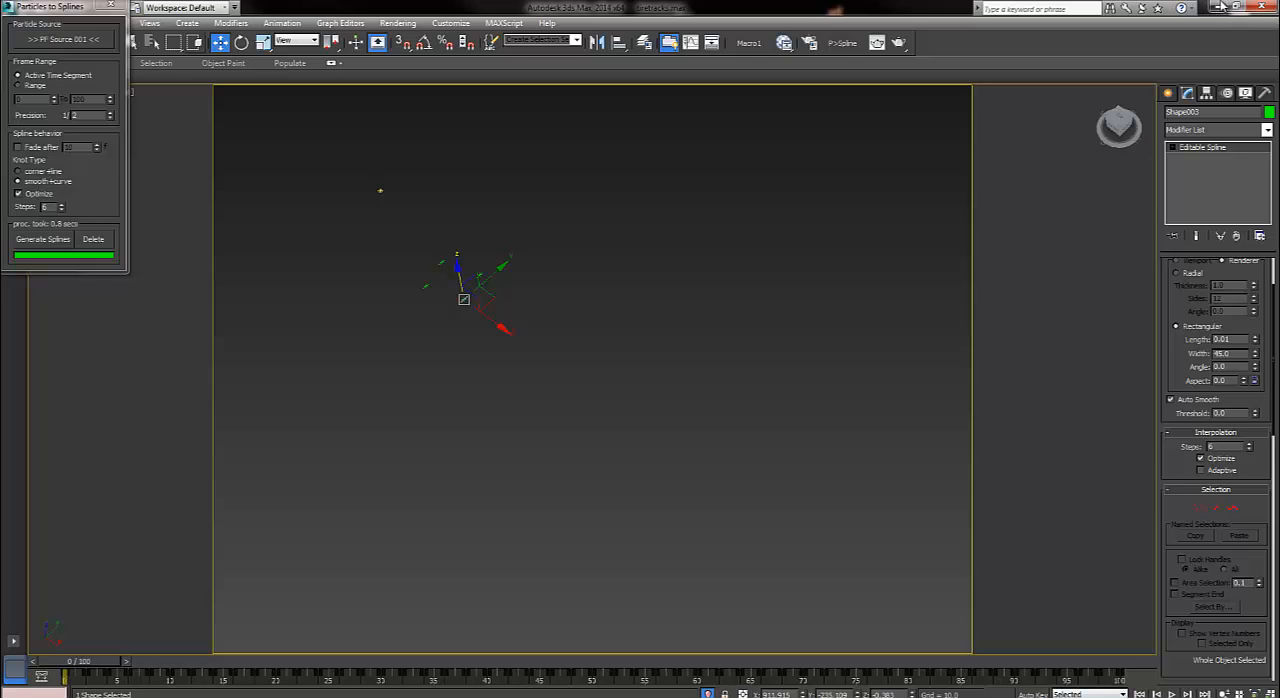
pyautogui.press('/')
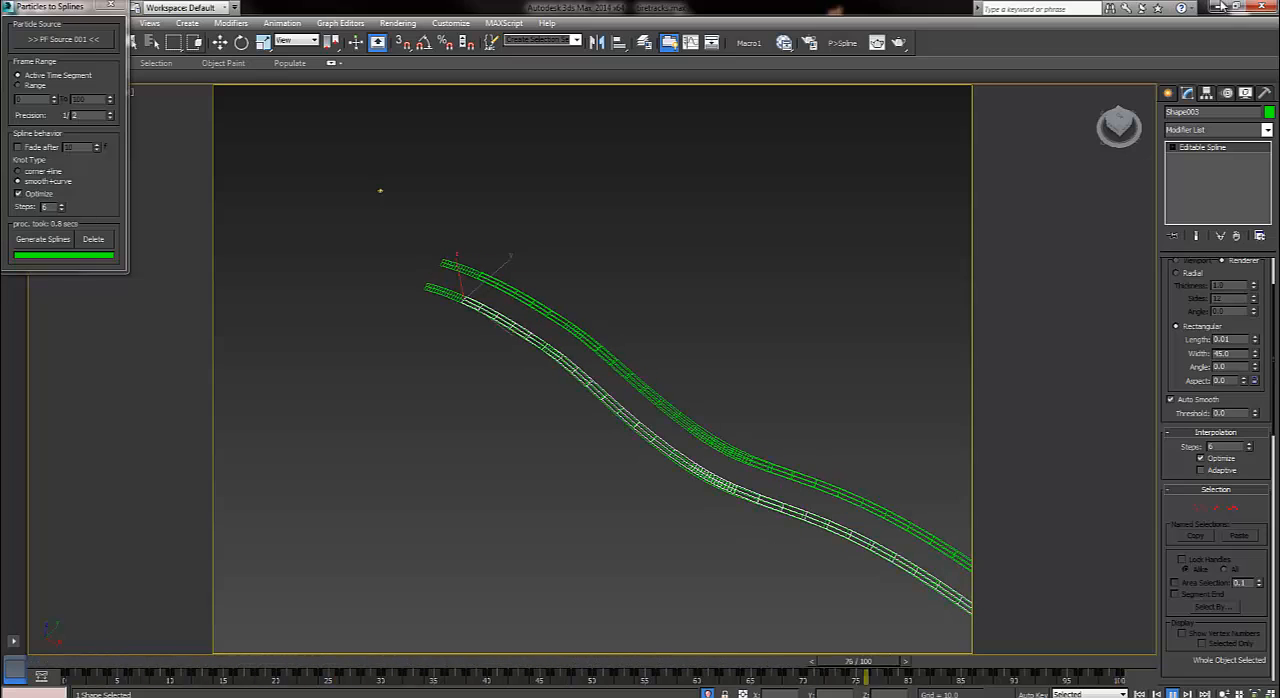
pyautogui.press('/')
pyautogui.press('Home')
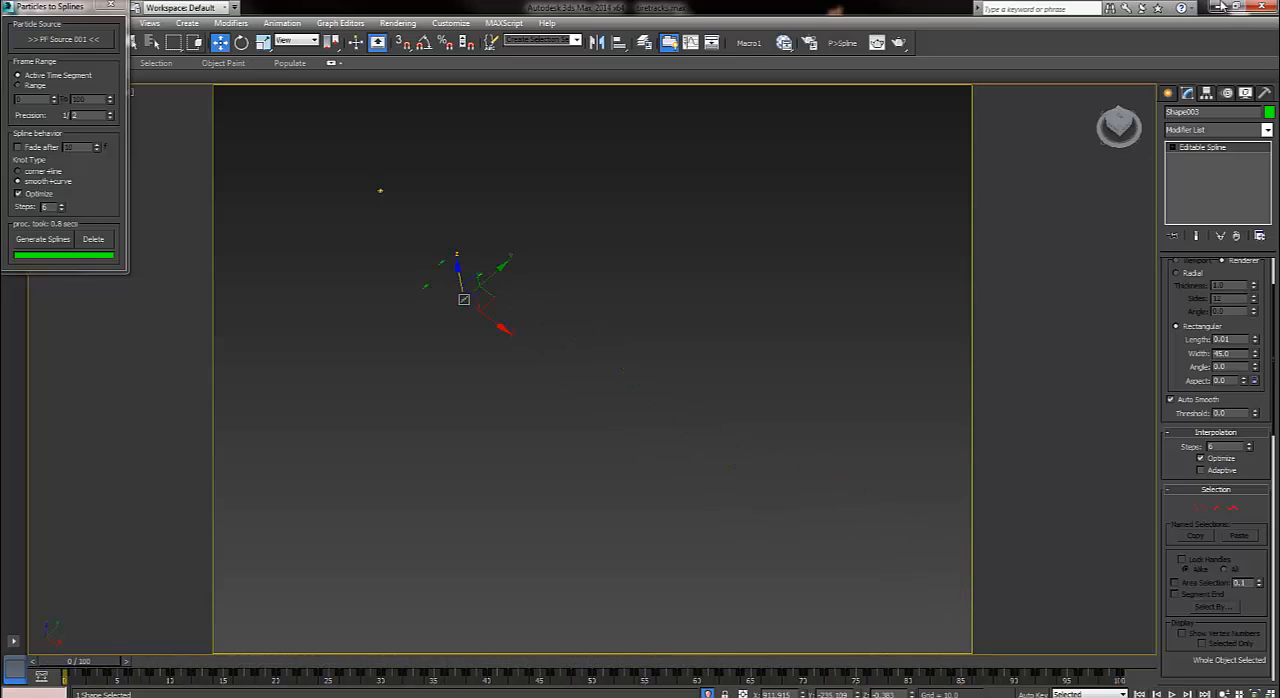
pyautogui.press('/')
# Set the interpolation Steps to 0 on the selected track spline.
pyautogui.scroll(4, 745, 473)
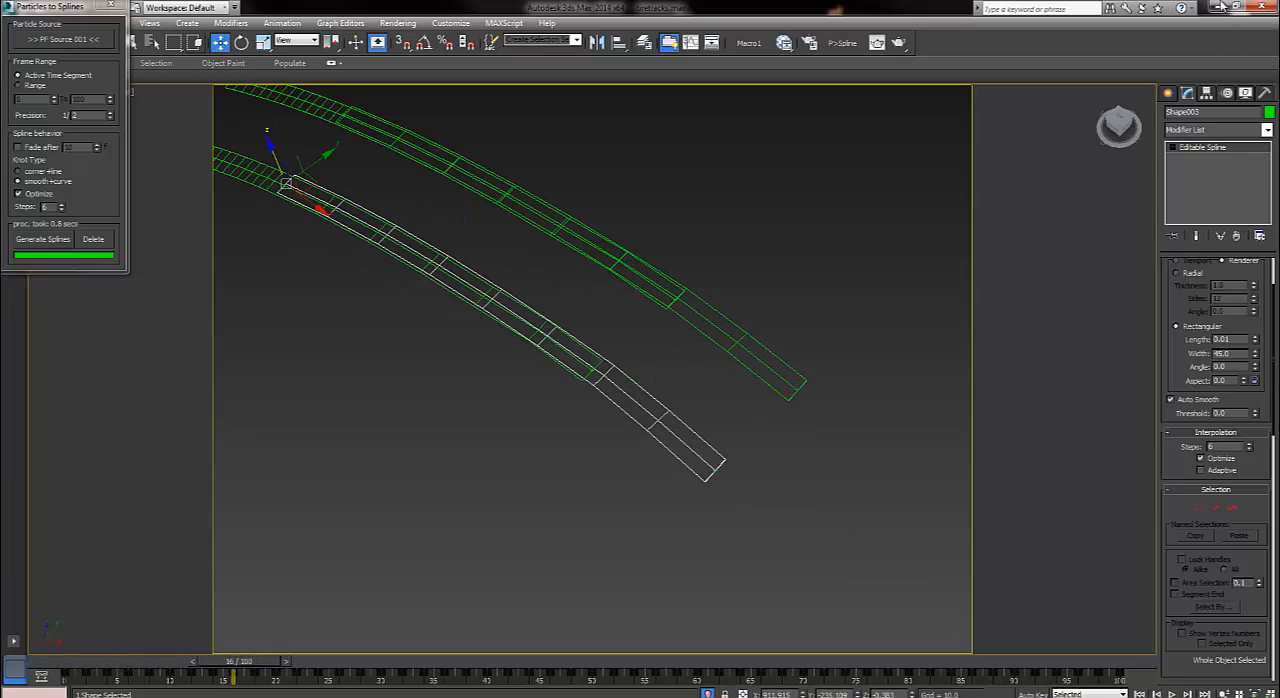
pyautogui.click(745, 473)
pyautogui.click(718, 441)
pyautogui.rightClick(1249, 450)
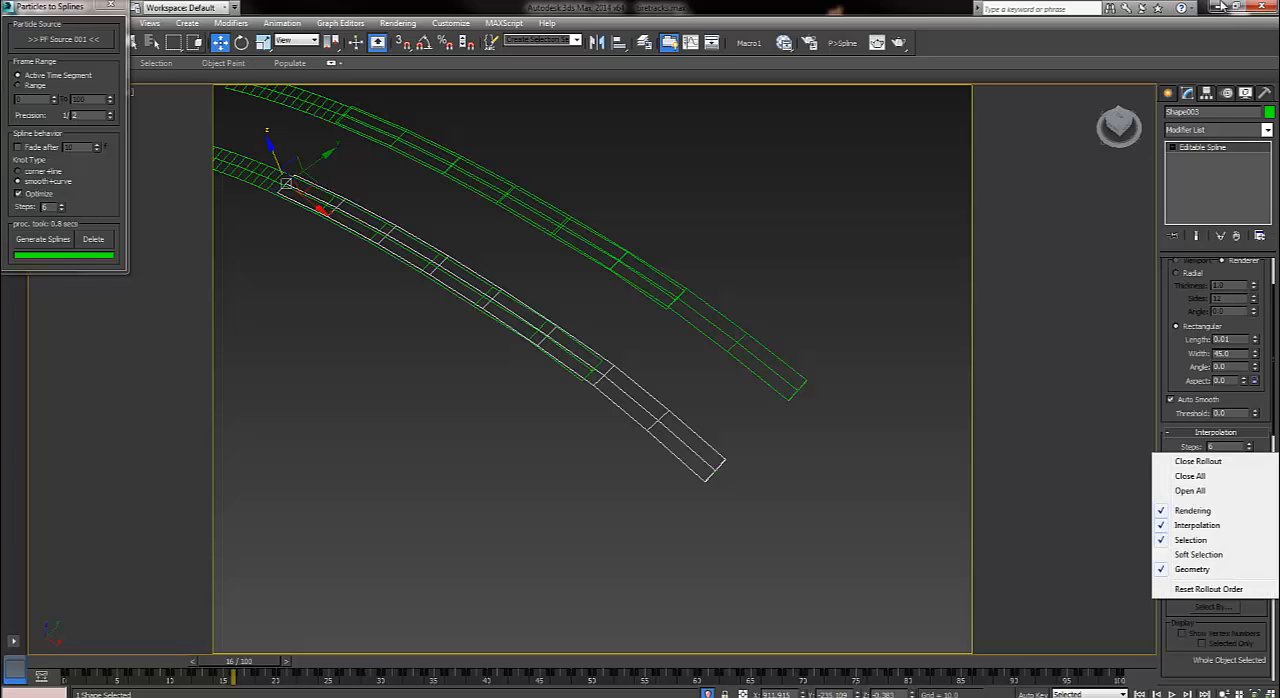
pyautogui.rightClick(1249, 447)
# Set the interpolation Steps to 0 on the spline overlapping it in the same track, and select the shorter spline of the opposite track.
pyautogui.click(600, 440)
pyautogui.click(586, 376)
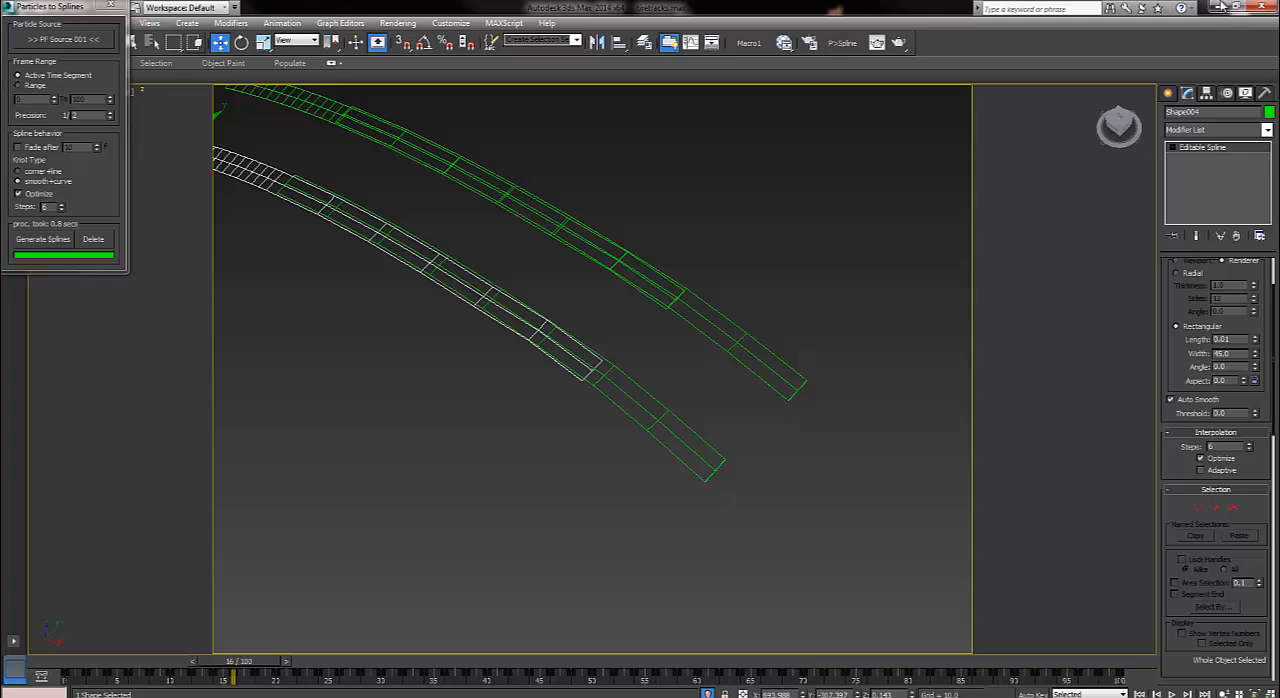
pyautogui.rightClick(1249, 447)
pyautogui.hotkey('ctrl', 'd')
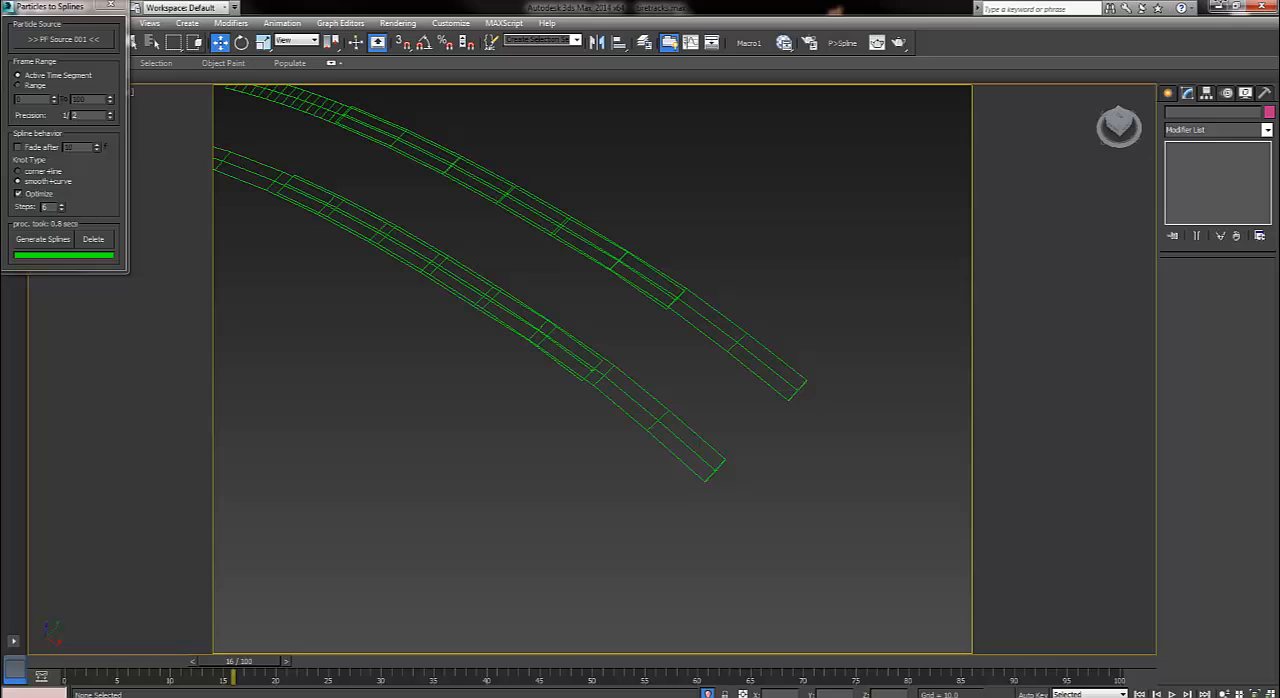
pyautogui.moveTo(654, 258); pyautogui.dragTo(698, 322)
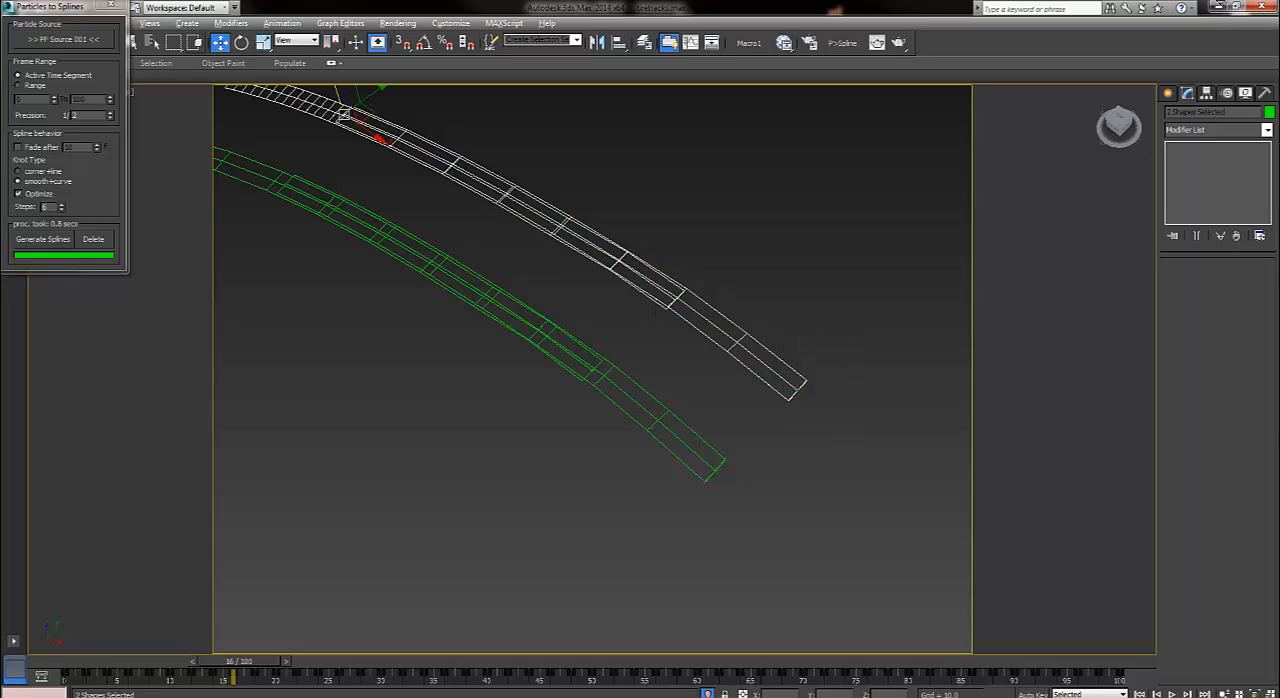
pyautogui.click(677, 298)
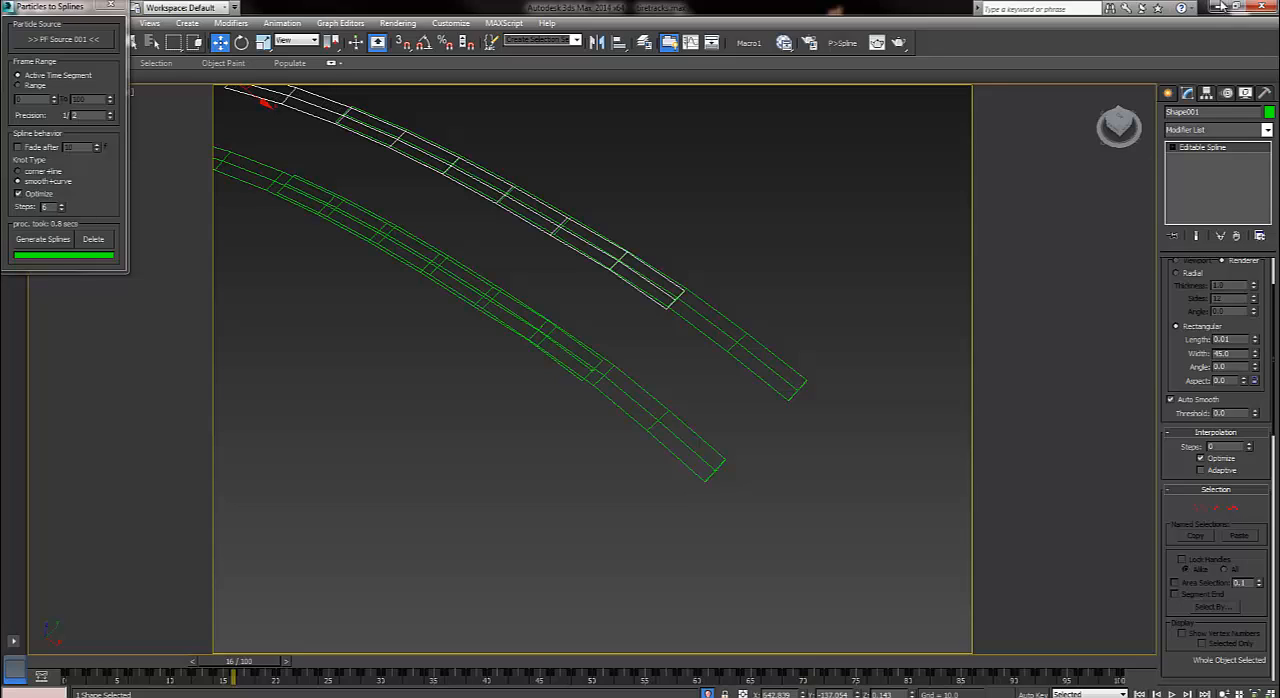
# Replay the track animation from frame 0, stop at frame 52, and return to the start.
pyautogui.scroll(-5, 640, 372)
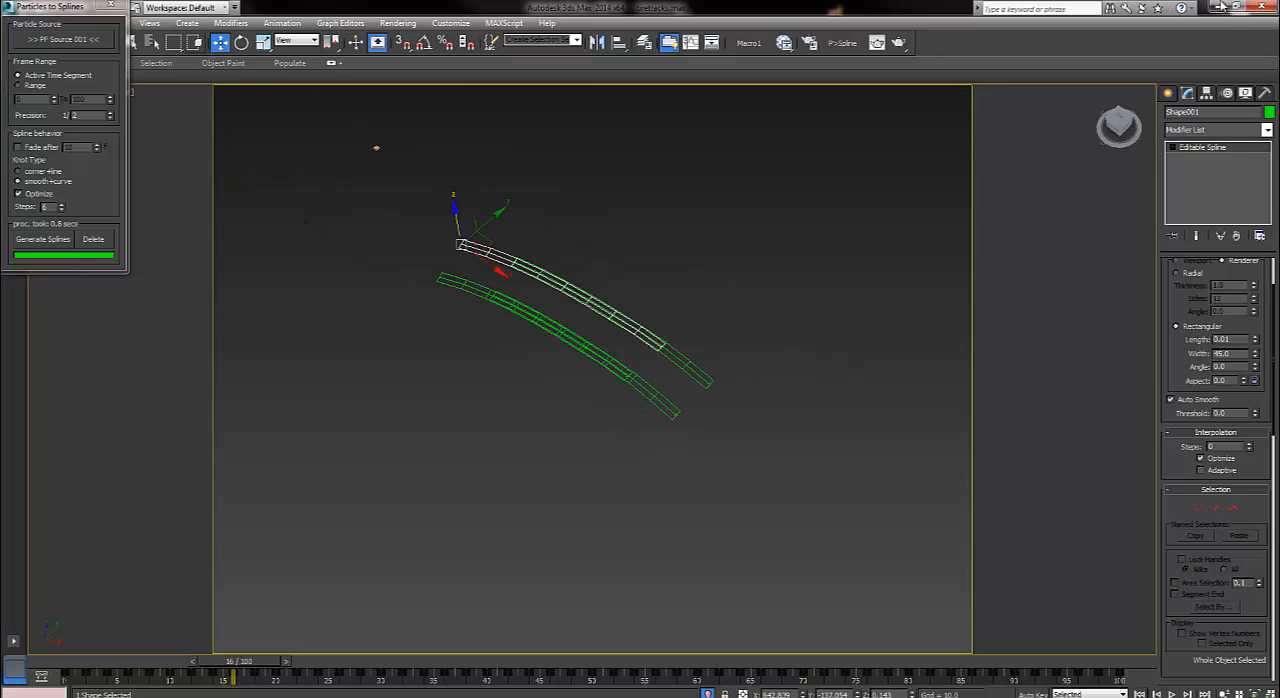
pyautogui.press('Home')
pyautogui.press('/')
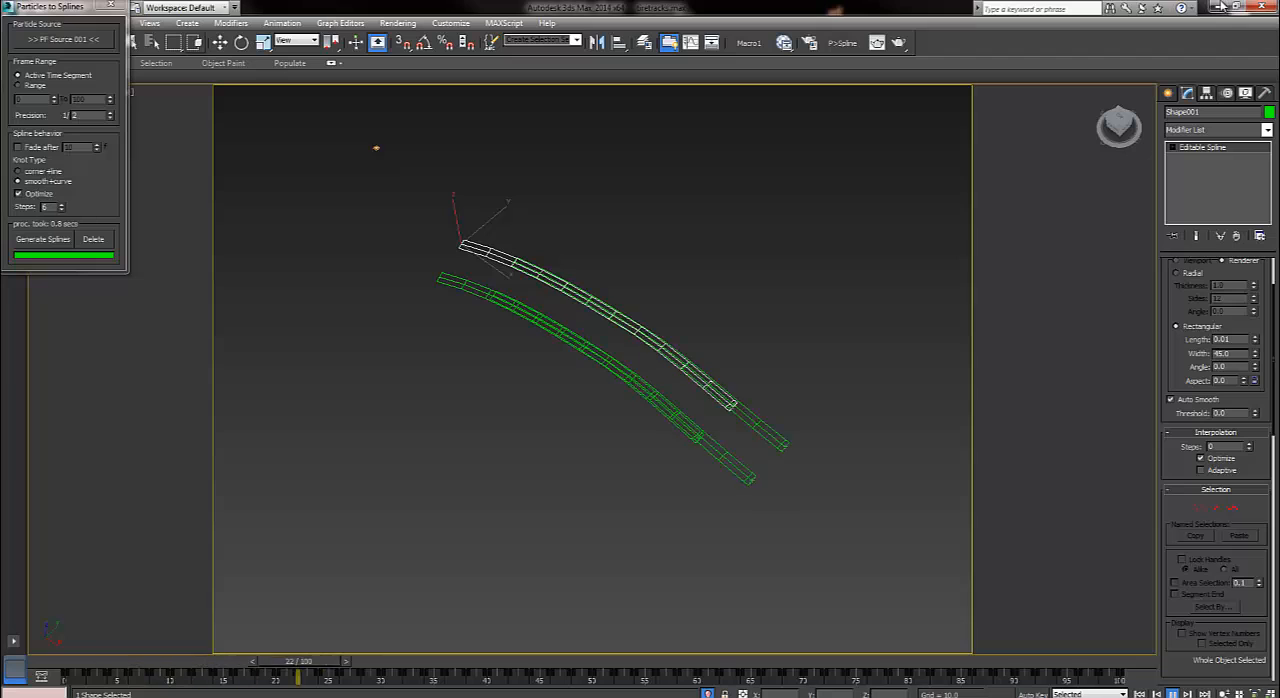
pyautogui.keyDown('alt'); pyautogui.moveTo(640, 400); pyautogui.dragTo(595, 365, button='middle'); pyautogui.keyUp('alt')
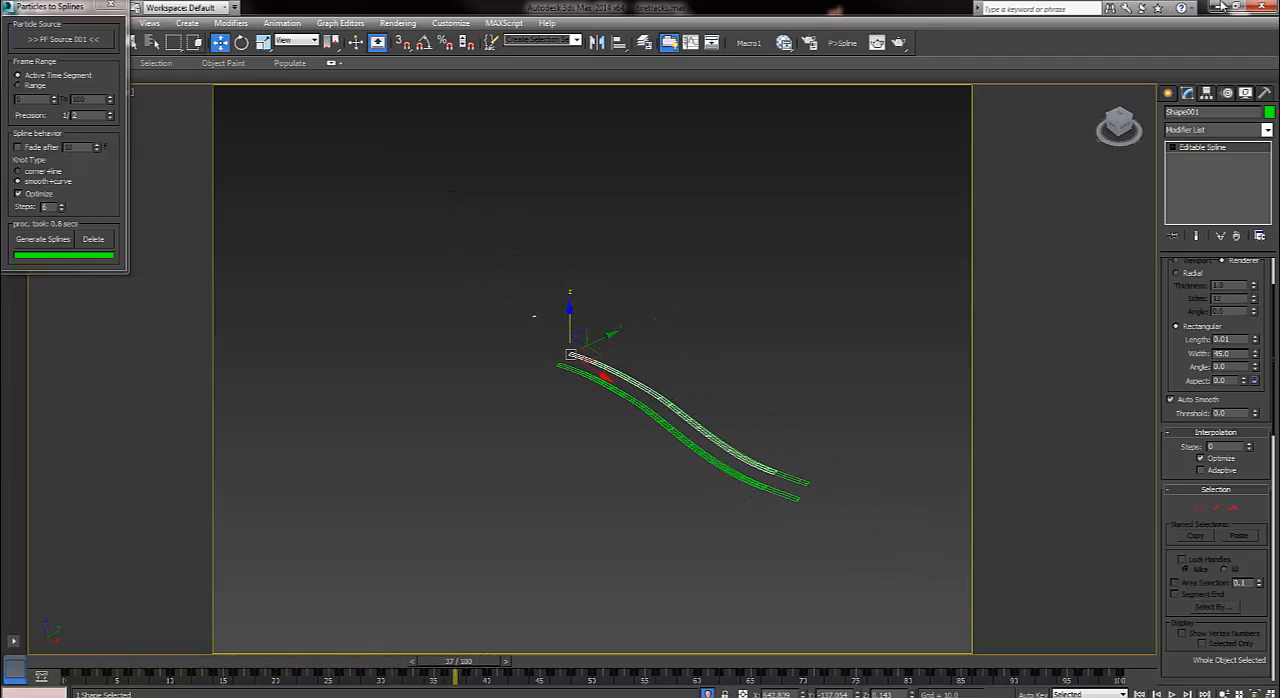
pyautogui.click(1172, 694)
pyautogui.click(1172, 694)
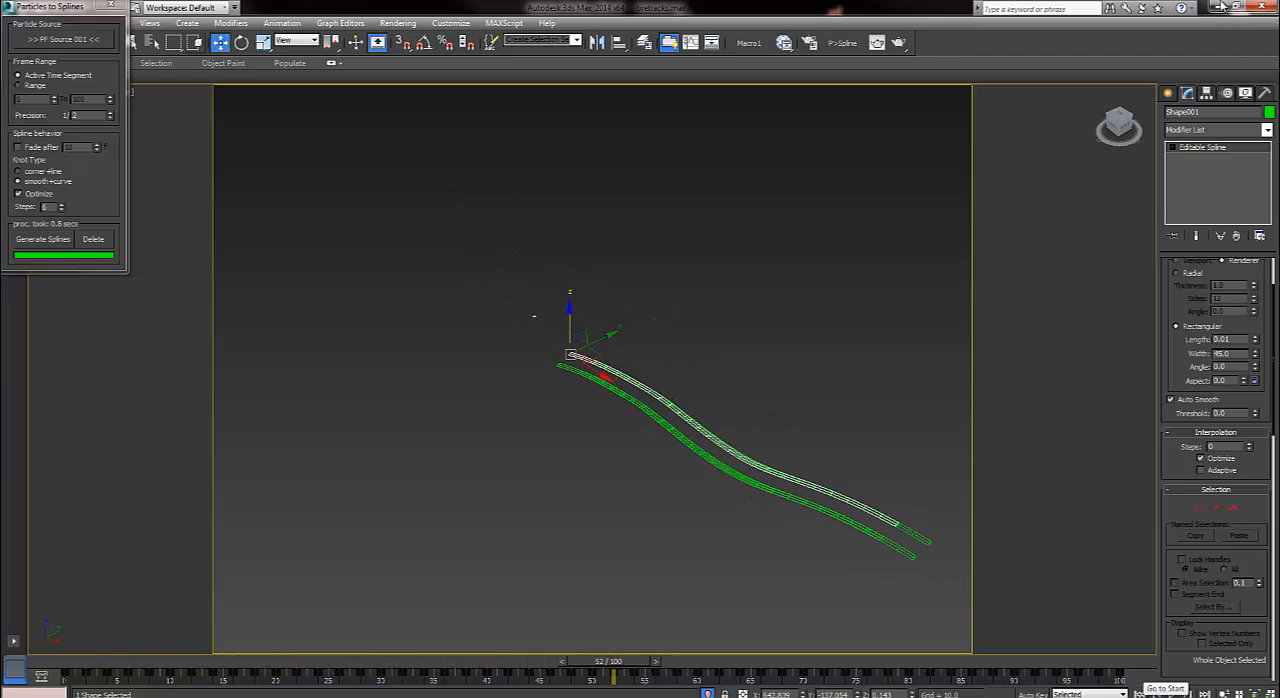
pyautogui.click(1141, 693)
# Unhide all objects in the scene and hide the large box around the start of the road.
pyautogui.scroll(5, 548, 377)
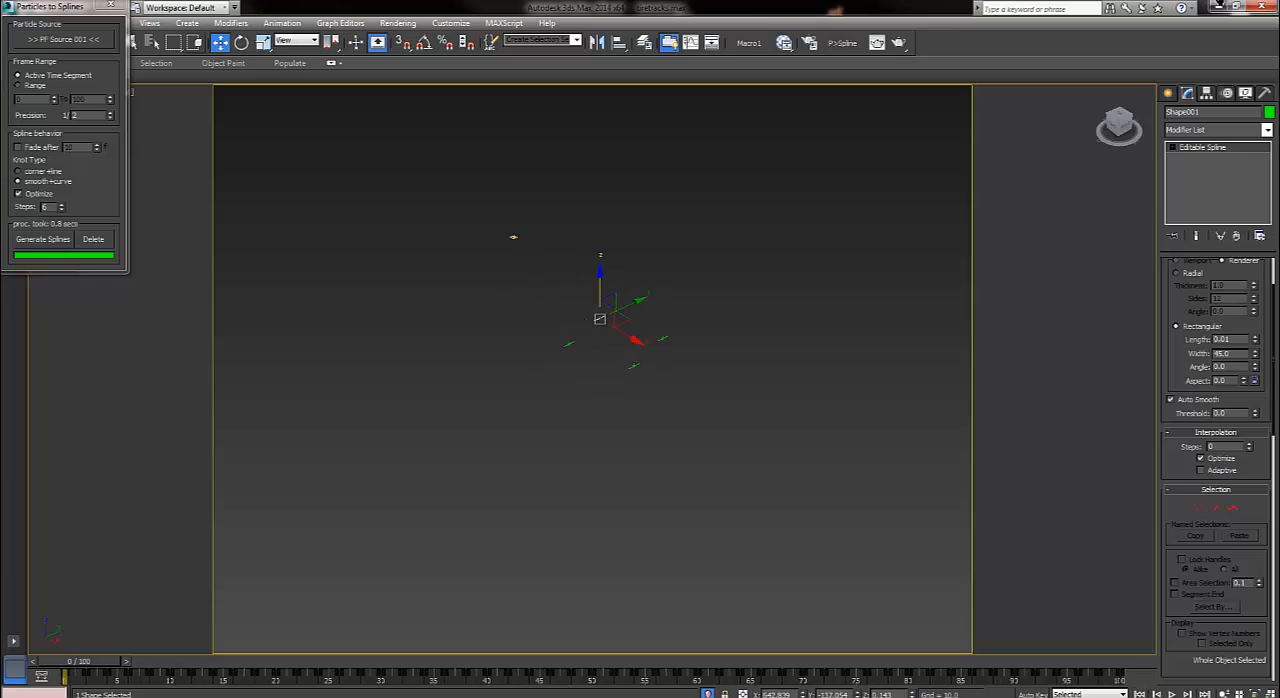
pyautogui.rightClick(820, 288)
pyautogui.click(845, 229)
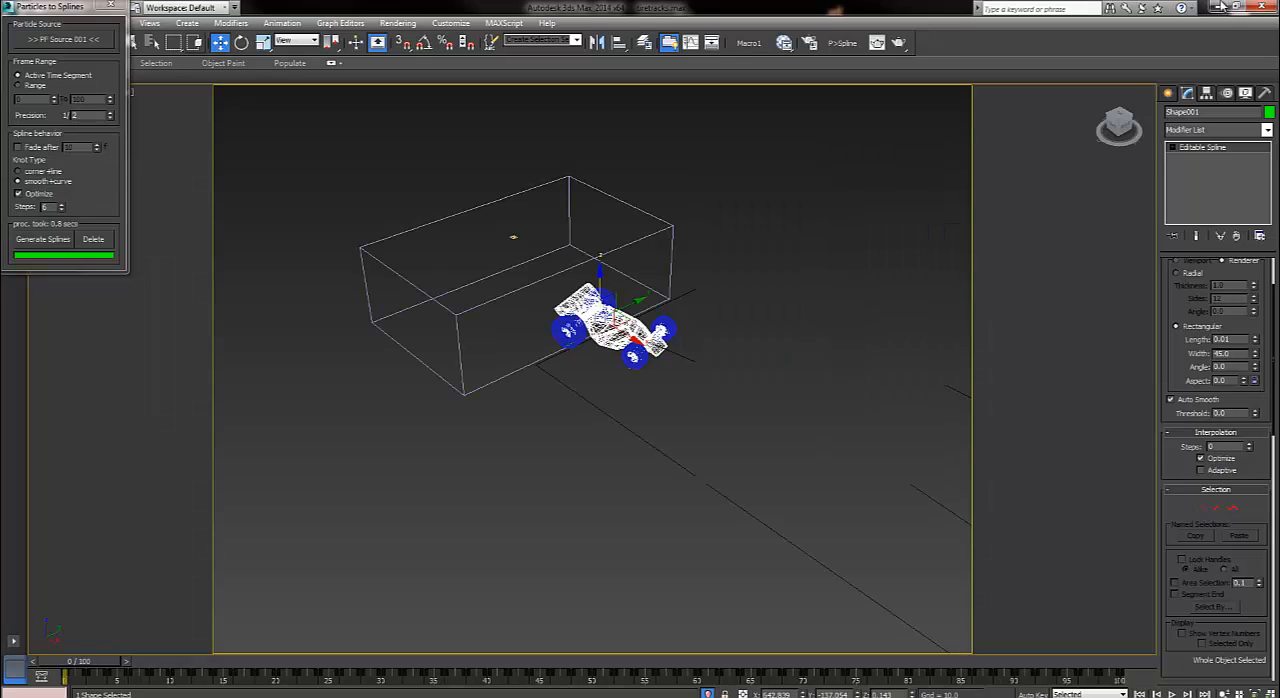
pyautogui.moveTo(576, 217); pyautogui.dragTo(573, 217)
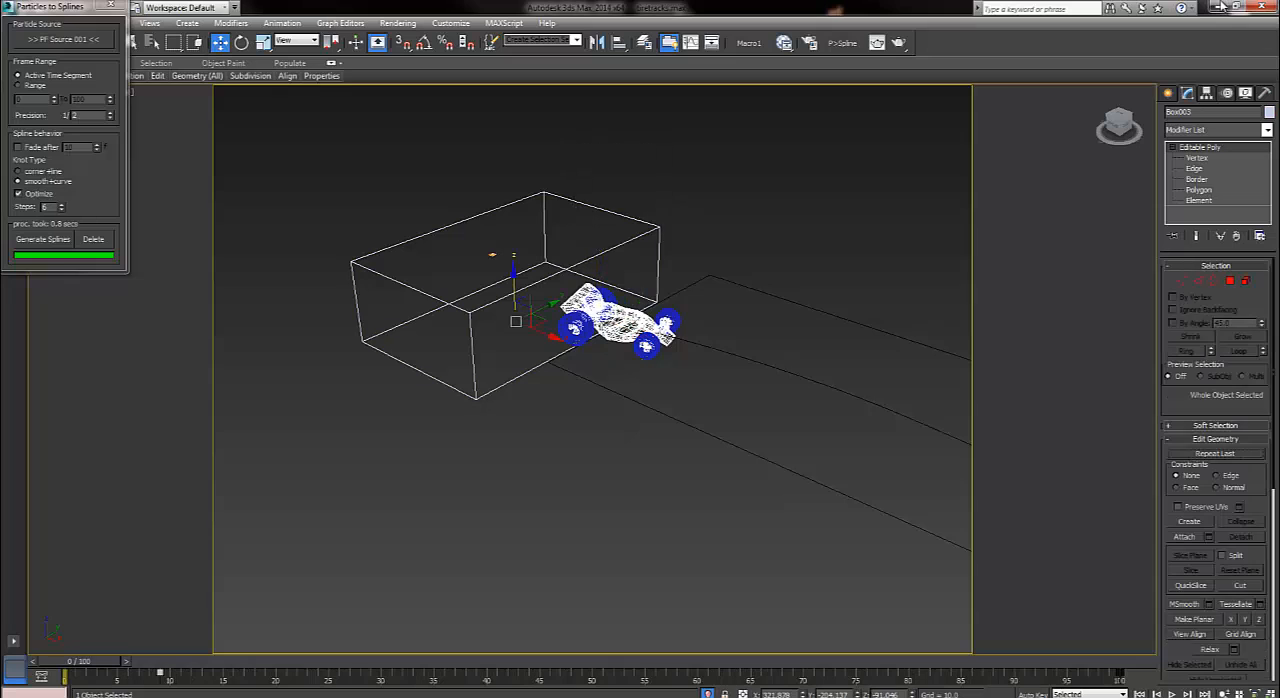
pyautogui.rightClick(572, 212)
pyautogui.click(612, 174)
# Switch the viewport to shaded display, play the animation, stop at frame 40, and inspect the tracks behind the car.
pyautogui.moveTo(640, 300); pyautogui.dragTo(465, 279, button='middle')
pyautogui.press('F3')
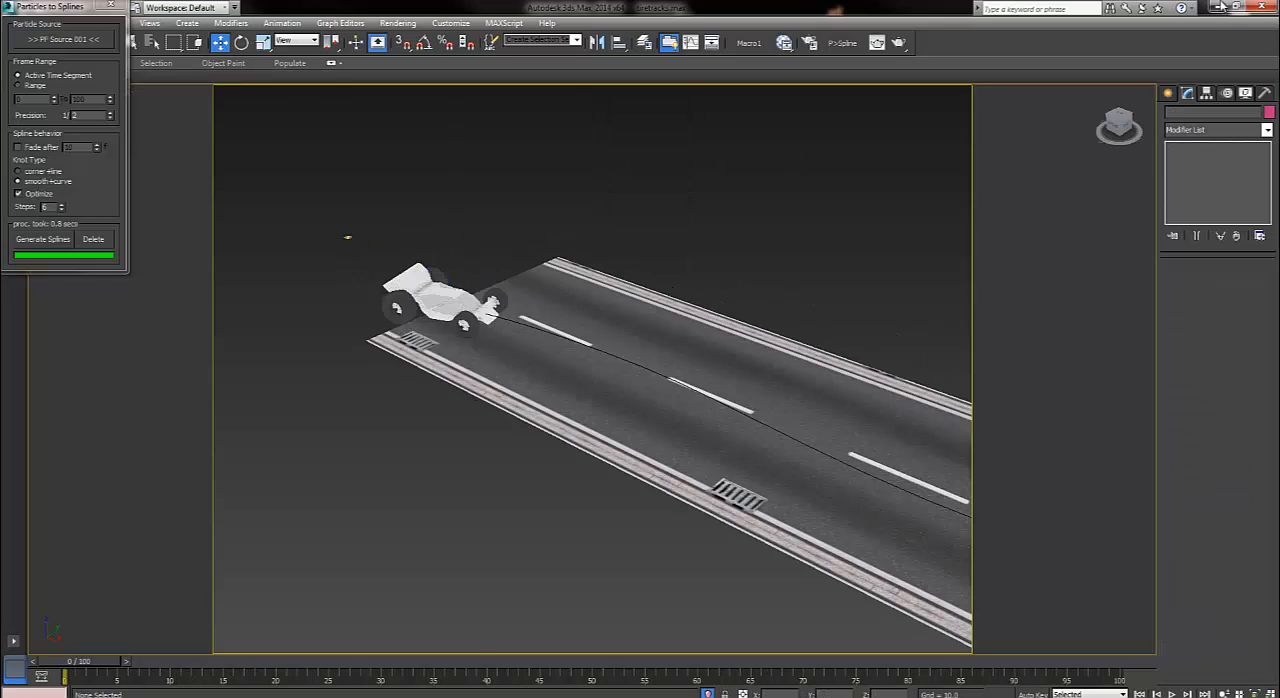
pyautogui.press('/')
pyautogui.keyDown('alt'); pyautogui.moveTo(347, 237); pyautogui.dragTo(749, 169, button='middle'); pyautogui.keyUp('alt')
pyautogui.keyDown('alt'); pyautogui.moveTo(860, 330); pyautogui.dragTo(470, 291, button='middle'); pyautogui.keyUp('alt')
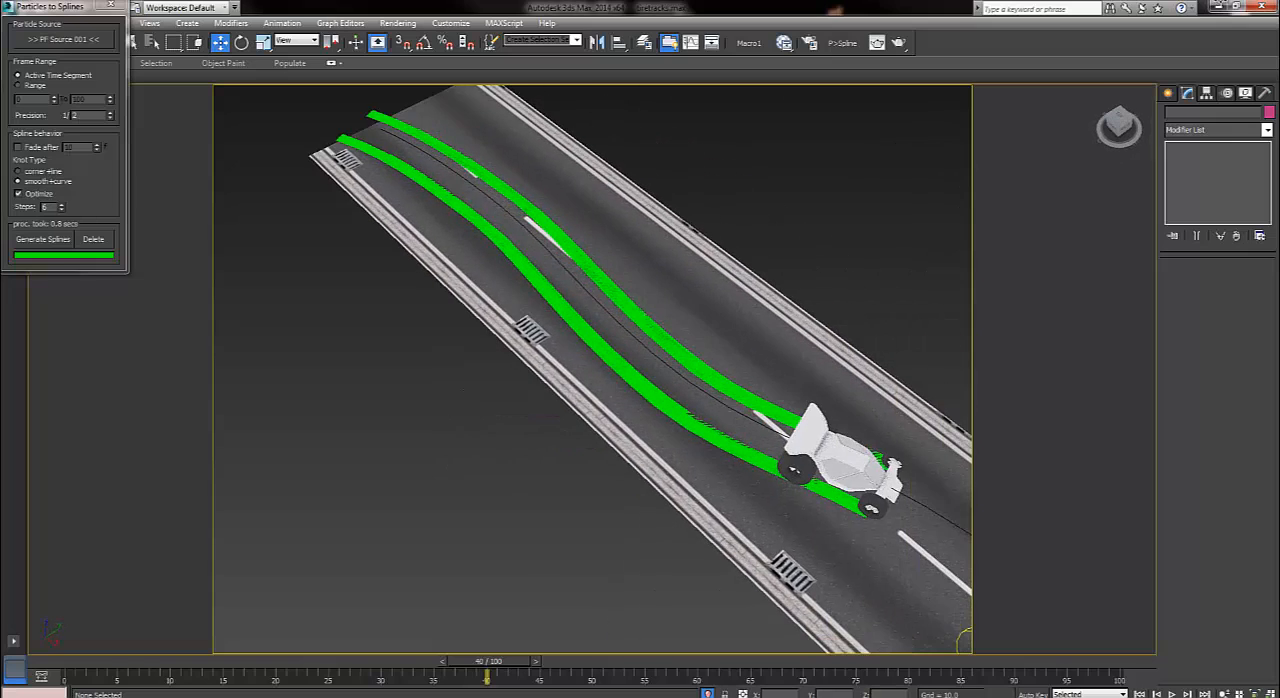
pyautogui.scroll(3, 593, 369)
pyautogui.keyDown('alt'); pyautogui.moveTo(560, 330); pyautogui.dragTo(550, 355, button='middle'); pyautogui.keyUp('alt')
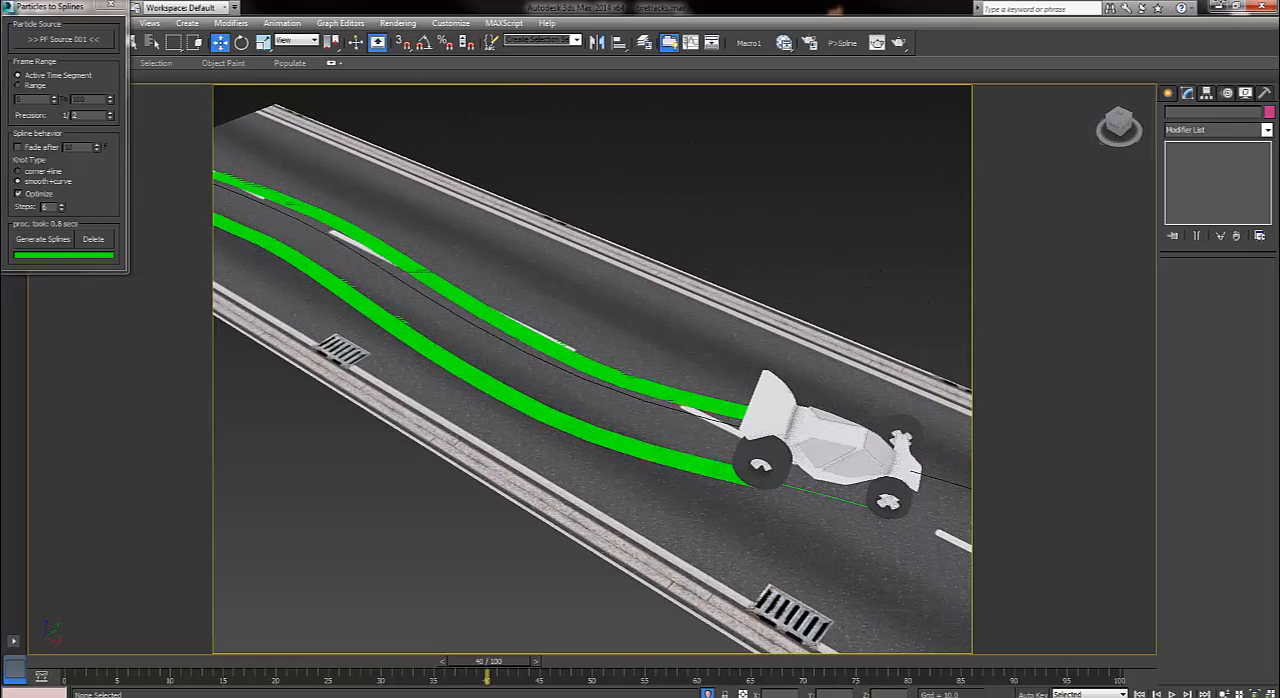
# Open the Slate Material Editor and examine the parameters of the Standard material with the bitmap on its opacity.
pyautogui.press('m')
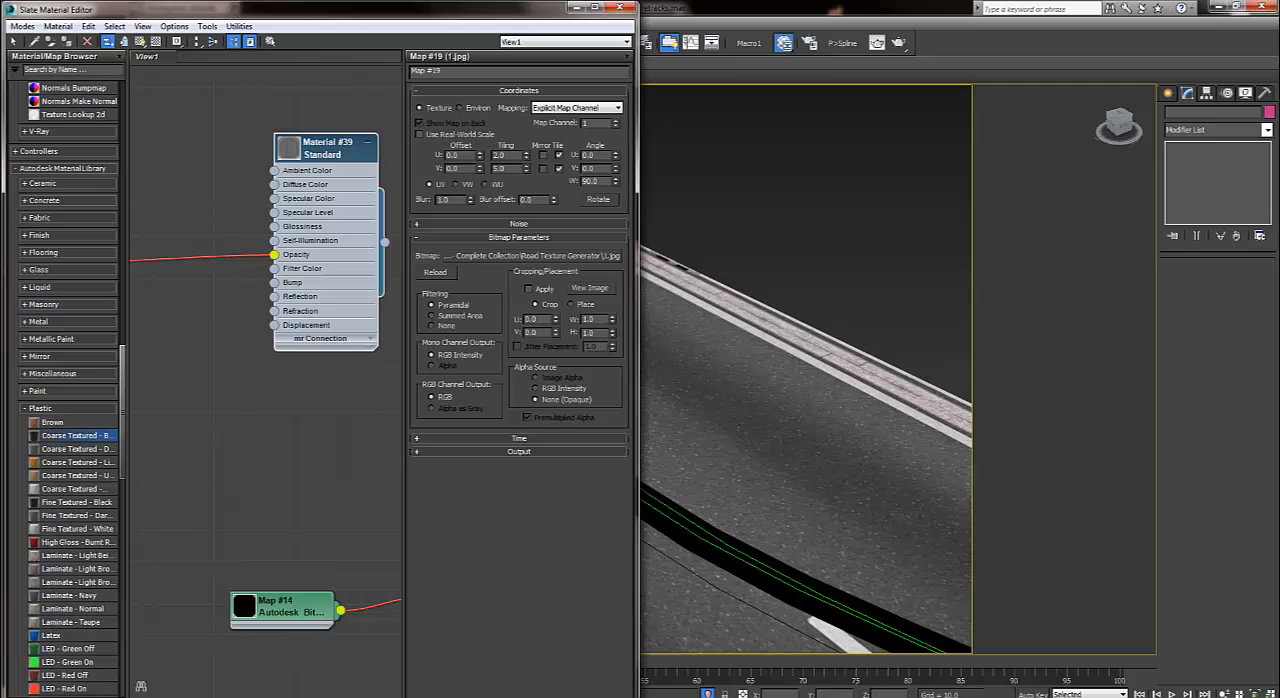
pyautogui.moveTo(265, 430); pyautogui.dragTo(381, 430, button='middle')
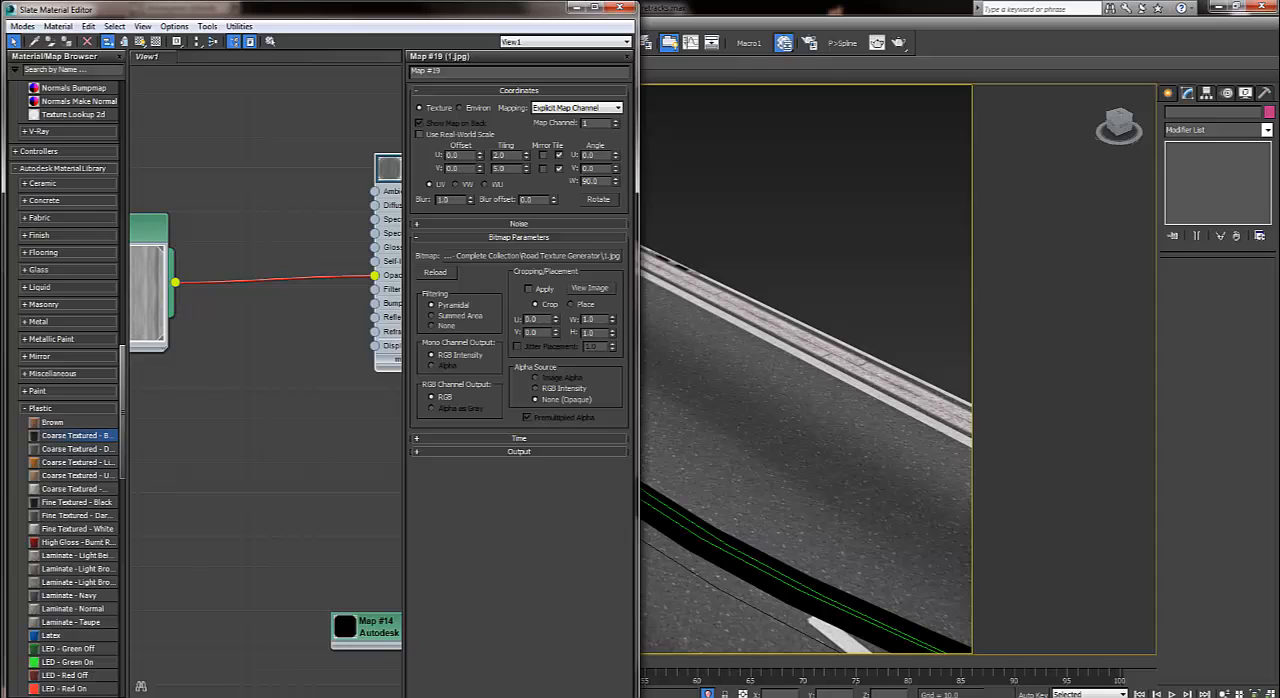
pyautogui.moveTo(340, 410); pyautogui.dragTo(229, 471, button='middle')
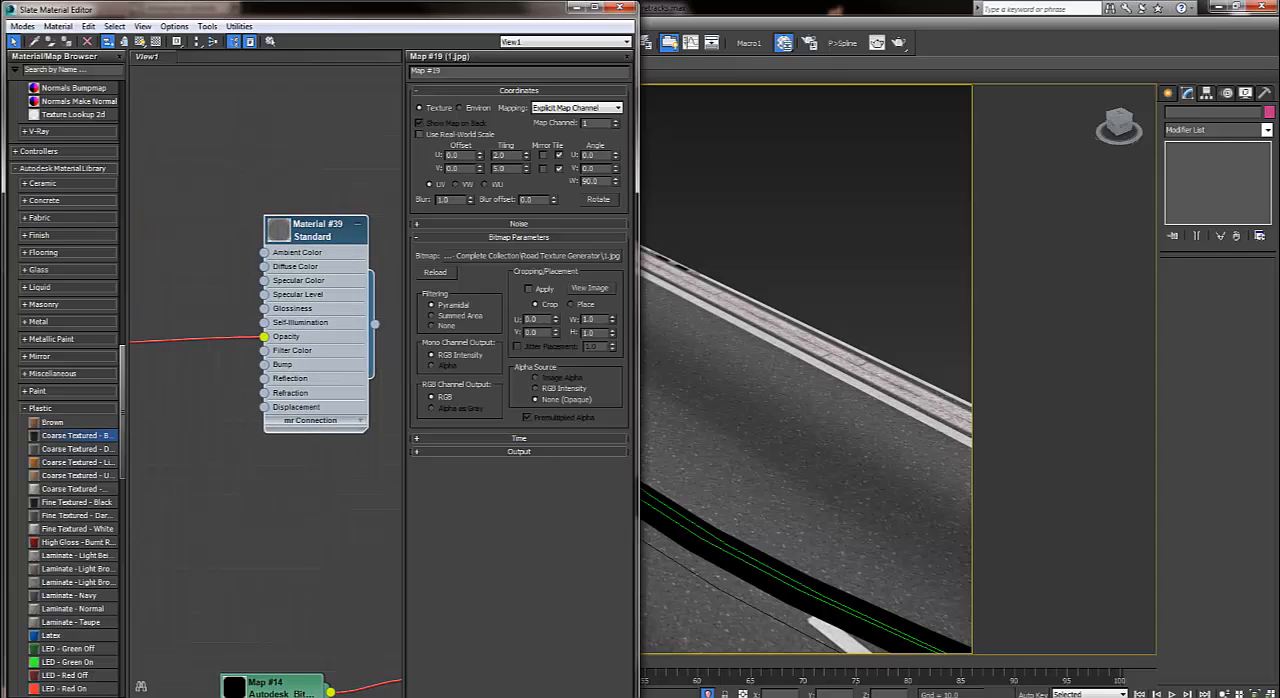
pyautogui.doubleClick(317, 231)
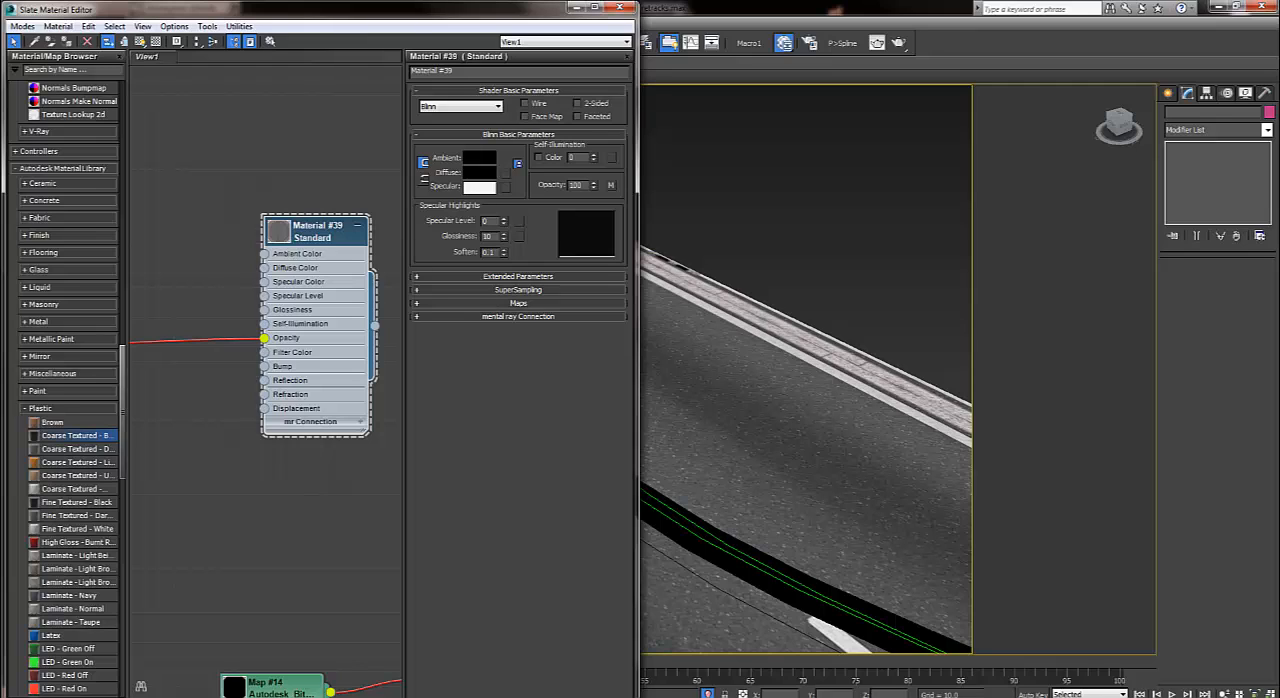
# Set the U and V tiling of the tire_ref.png opacity bitmap to 1.0.
pyautogui.moveTo(300, 430); pyautogui.dragTo(605, 405, button='middle')
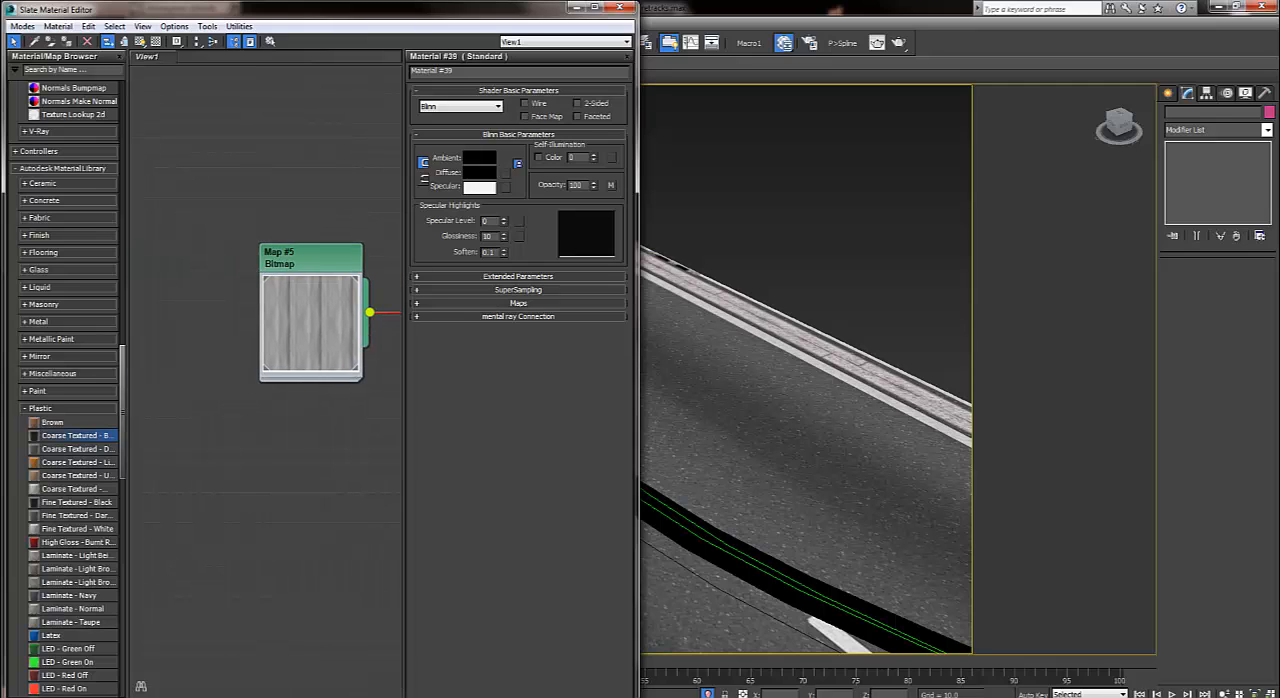
pyautogui.doubleClick(311, 259)
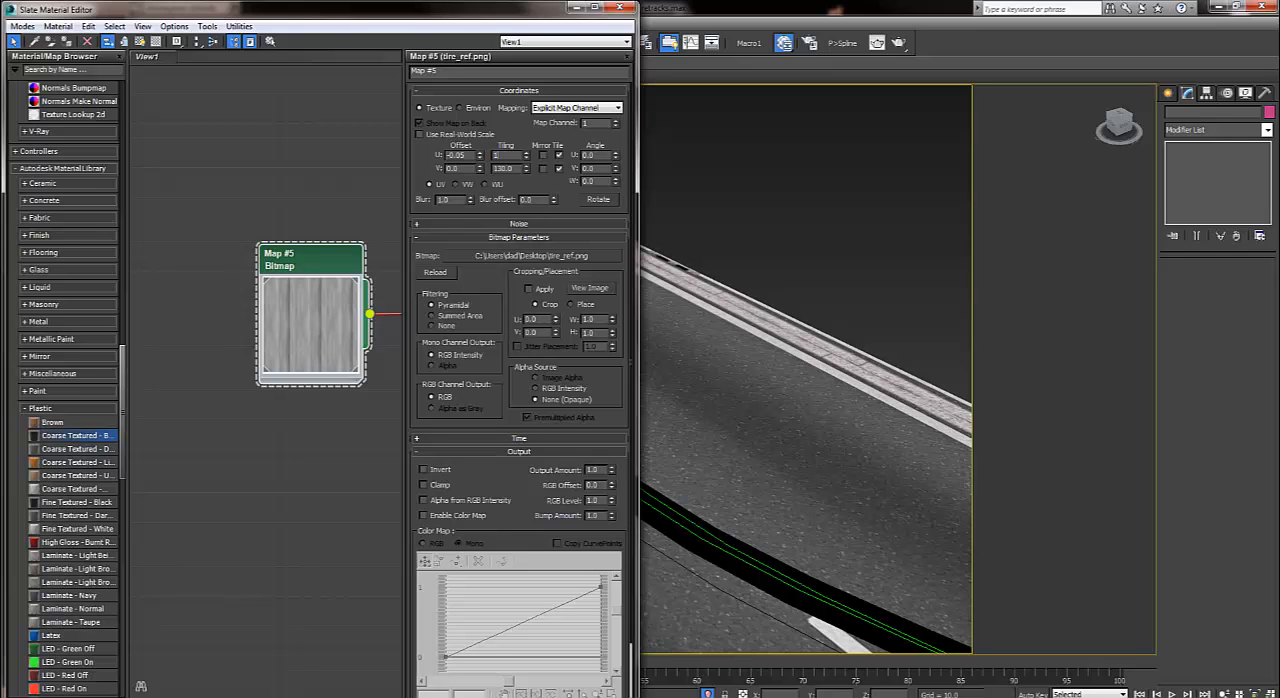
pyautogui.press('Tab')
pyautogui.write('1')
pyautogui.press('Return')
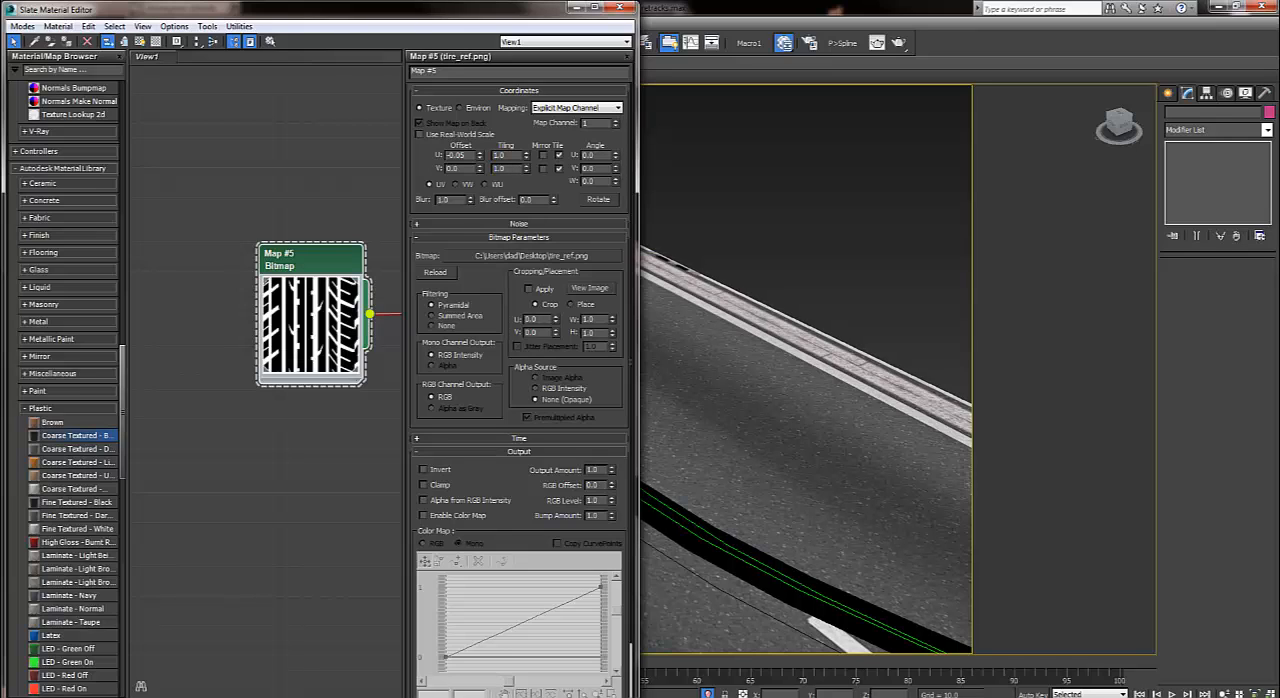
# Connect the tire_ref.png bitmap to the Standard material's Diffuse Color as well, and inspect the textured tracks up close.
pyautogui.moveTo(220, 88); pyautogui.dragTo(460, 38)
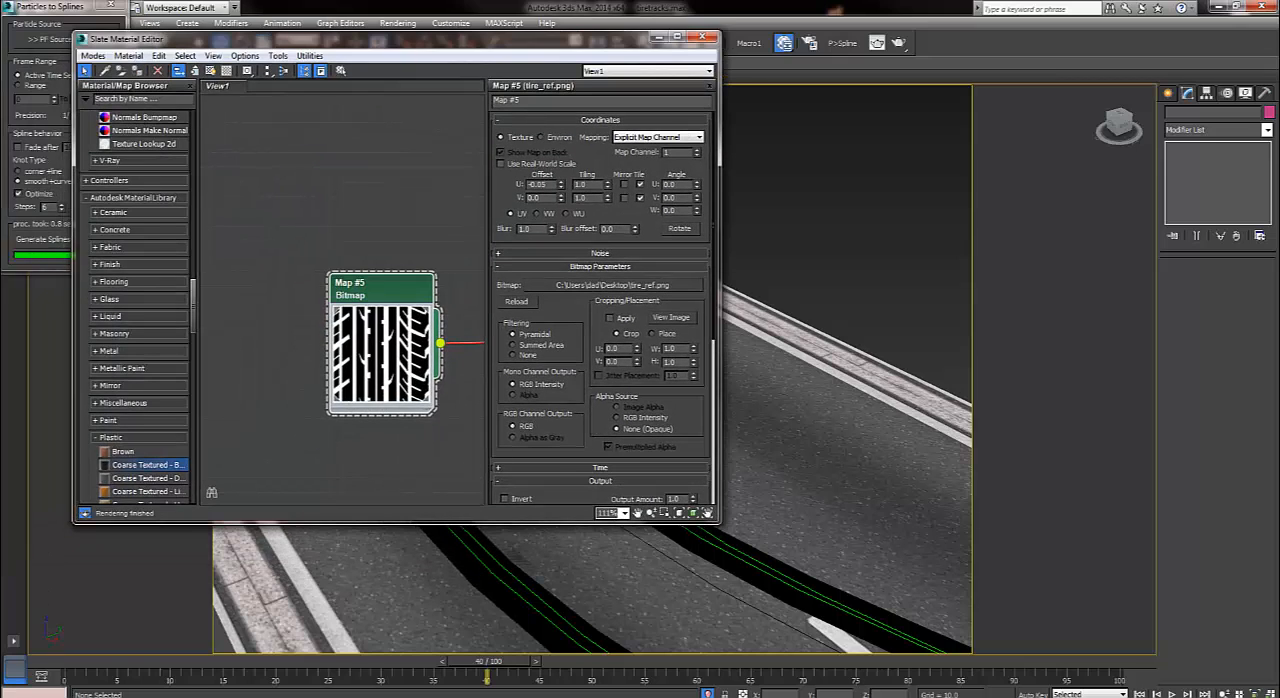
pyautogui.moveTo(452, 384); pyautogui.dragTo(233, 380, button='middle')
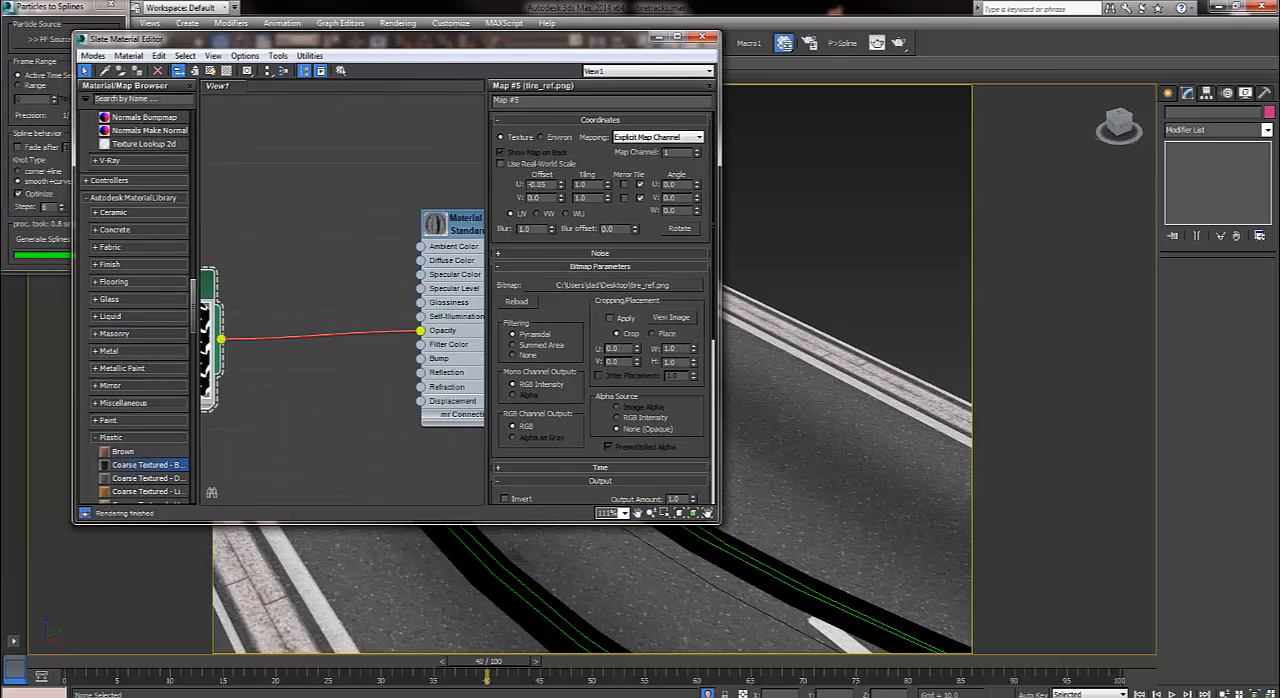
pyautogui.moveTo(220, 339); pyautogui.dragTo(420, 260)
pyautogui.moveTo(115, 38); pyautogui.dragTo(1279, 42)
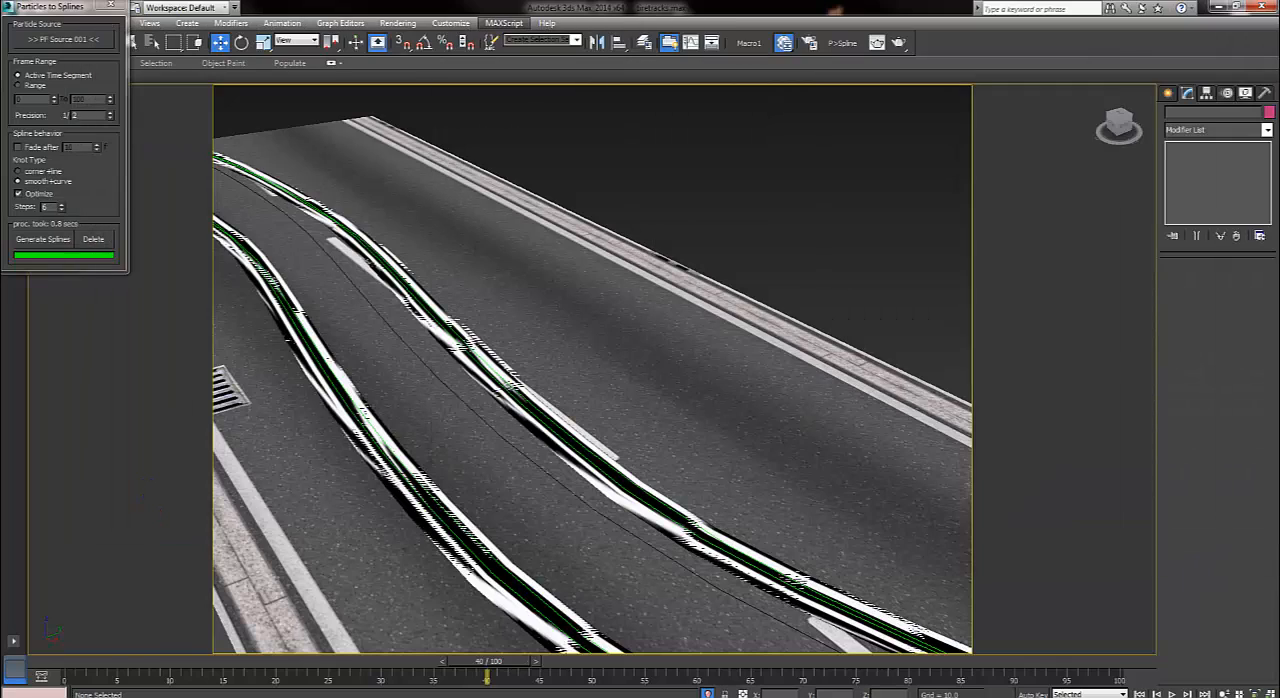
pyautogui.keyDown('alt'); pyautogui.moveTo(640, 370); pyautogui.dragTo(485, 418, button='middle'); pyautogui.keyUp('alt')
pyautogui.scroll(5, 592, 370)
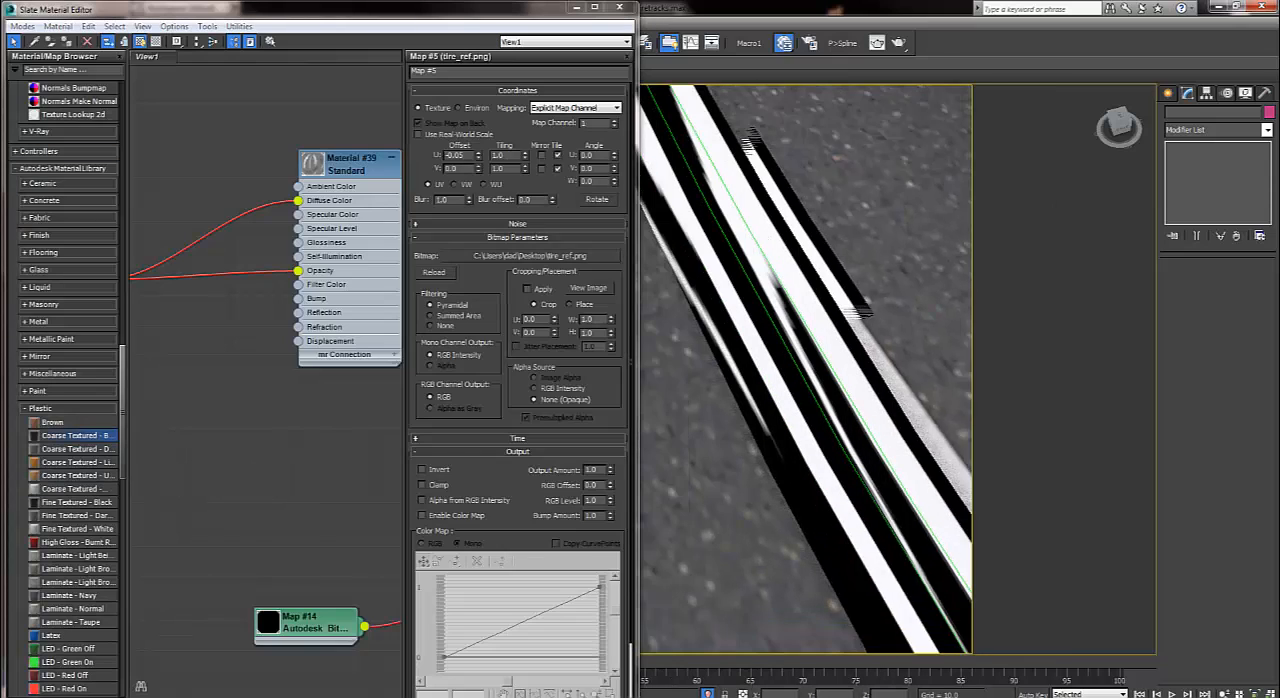
# Select the road, frame it in the viewport, and unhide all objects.
pyautogui.click(806, 410)
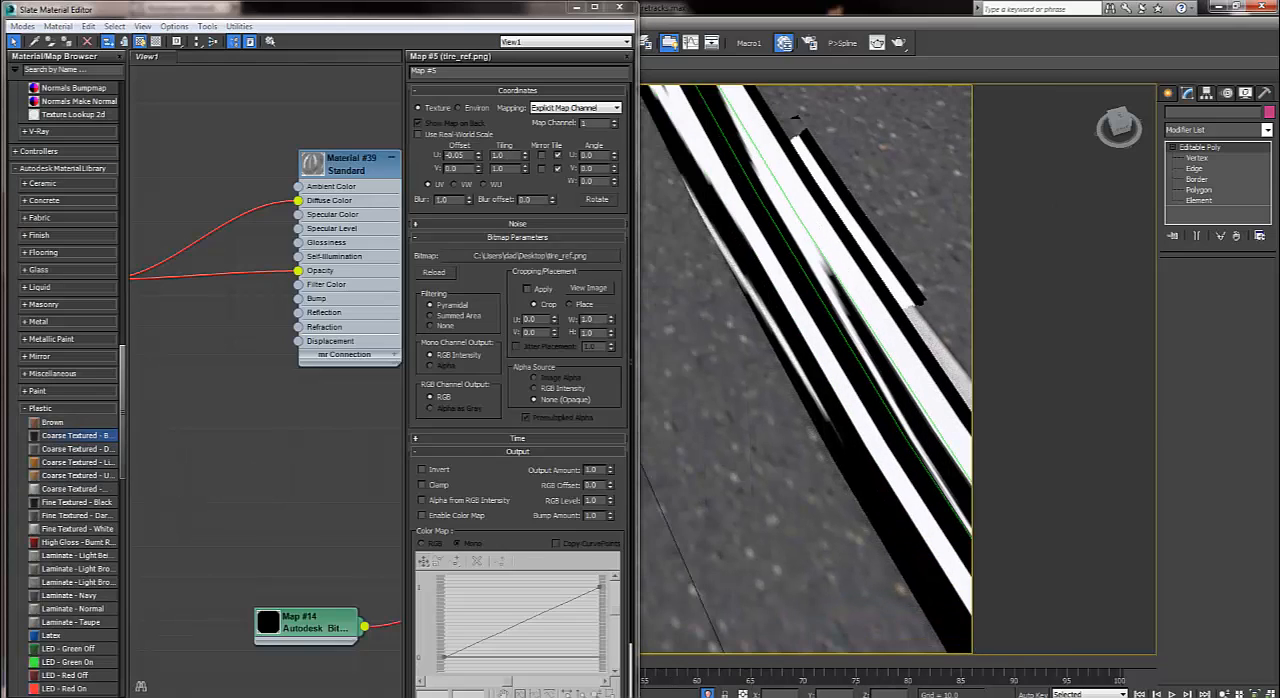
pyautogui.press('z')
pyautogui.scroll(3, 828, 363)
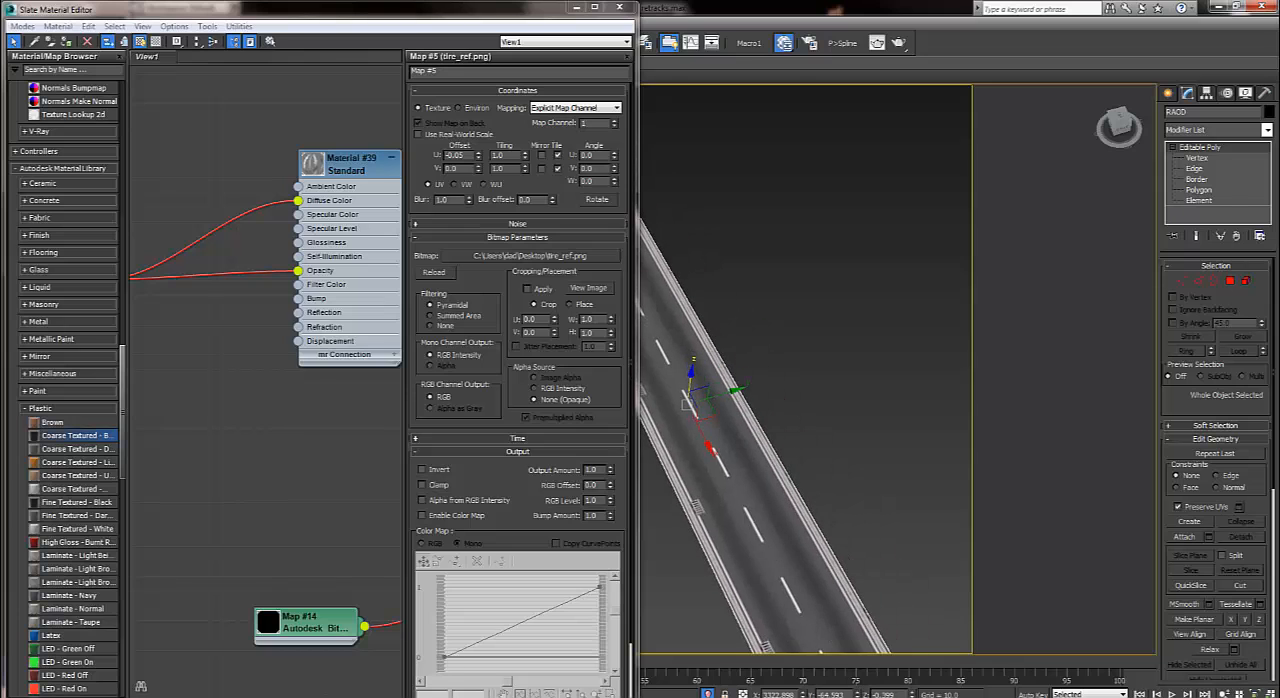
pyautogui.rightClick(828, 363)
pyautogui.click(860, 304)
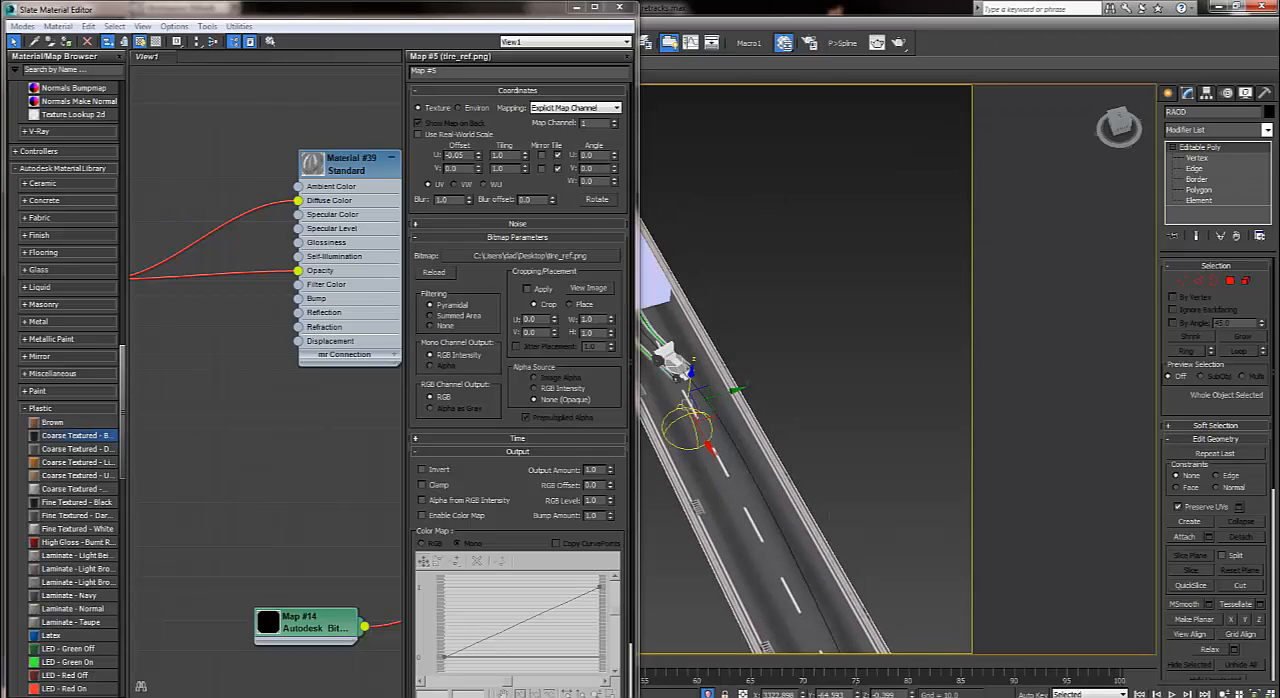
pyautogui.scroll(5, 735, 321)
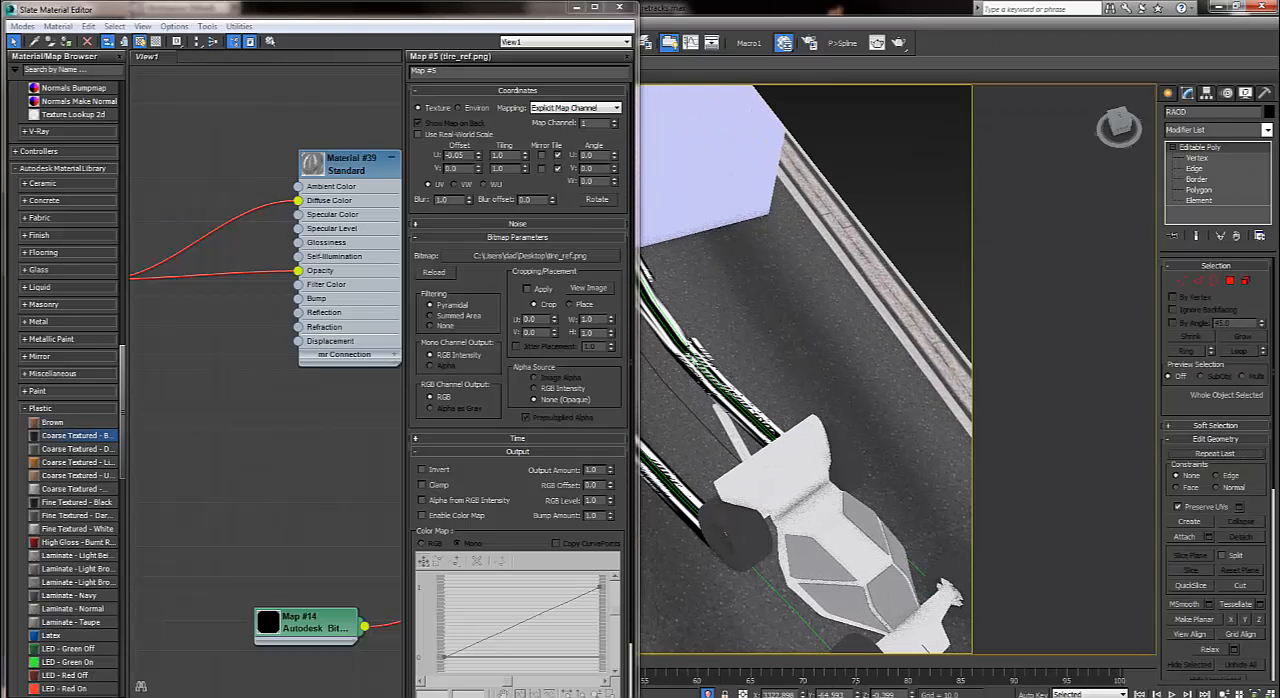
# Select the track spline behind the car, hide all unselected objects, and inspect the tread texture along the spline.
pyautogui.click(704, 368)
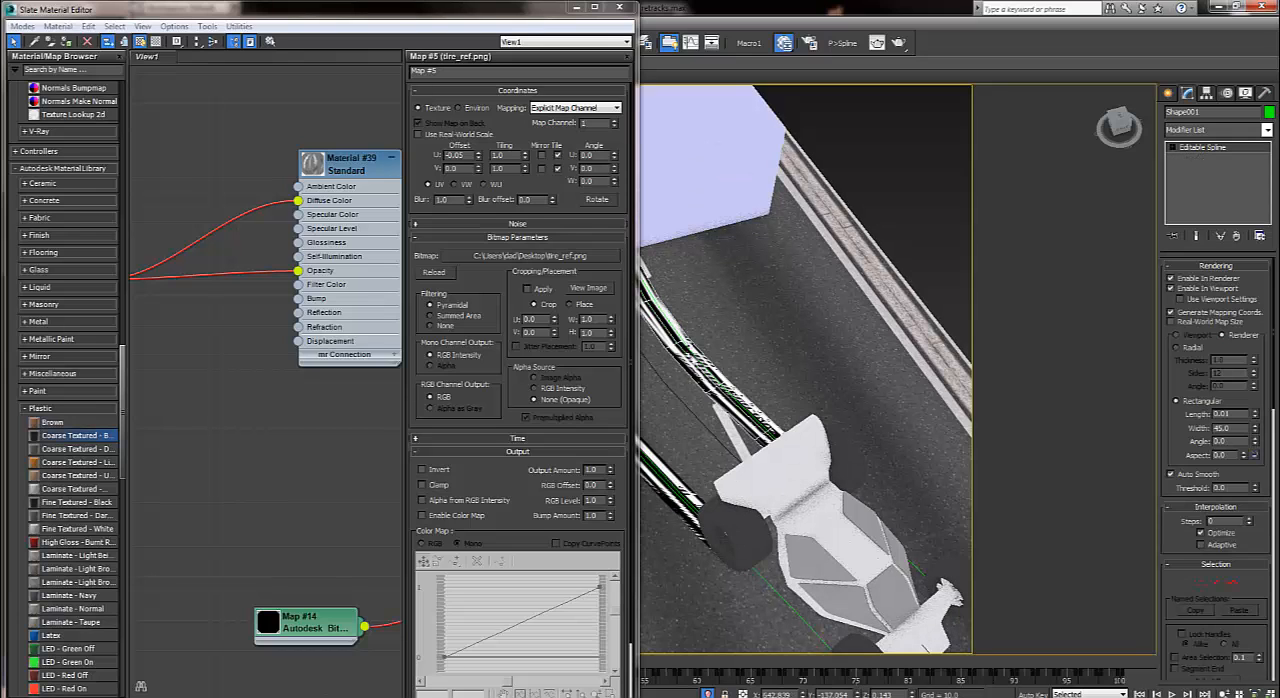
pyautogui.rightClick(689, 355)
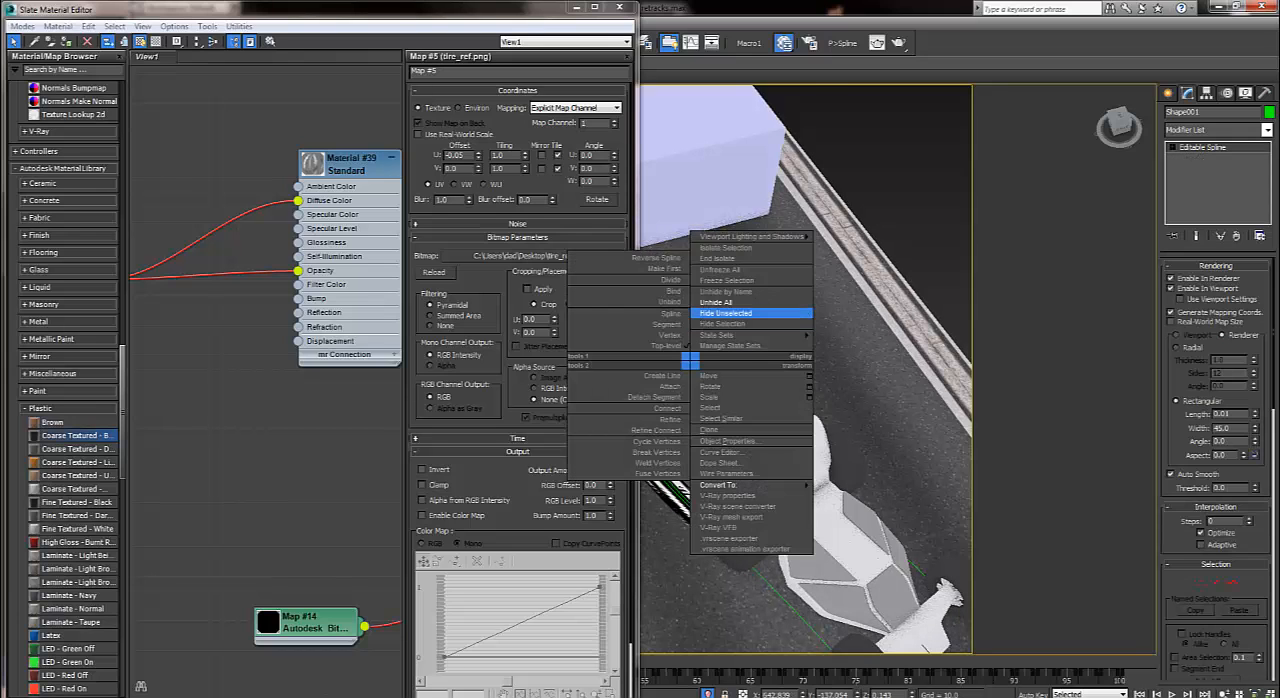
pyautogui.click(770, 322)
pyautogui.scroll(3, 760, 420)
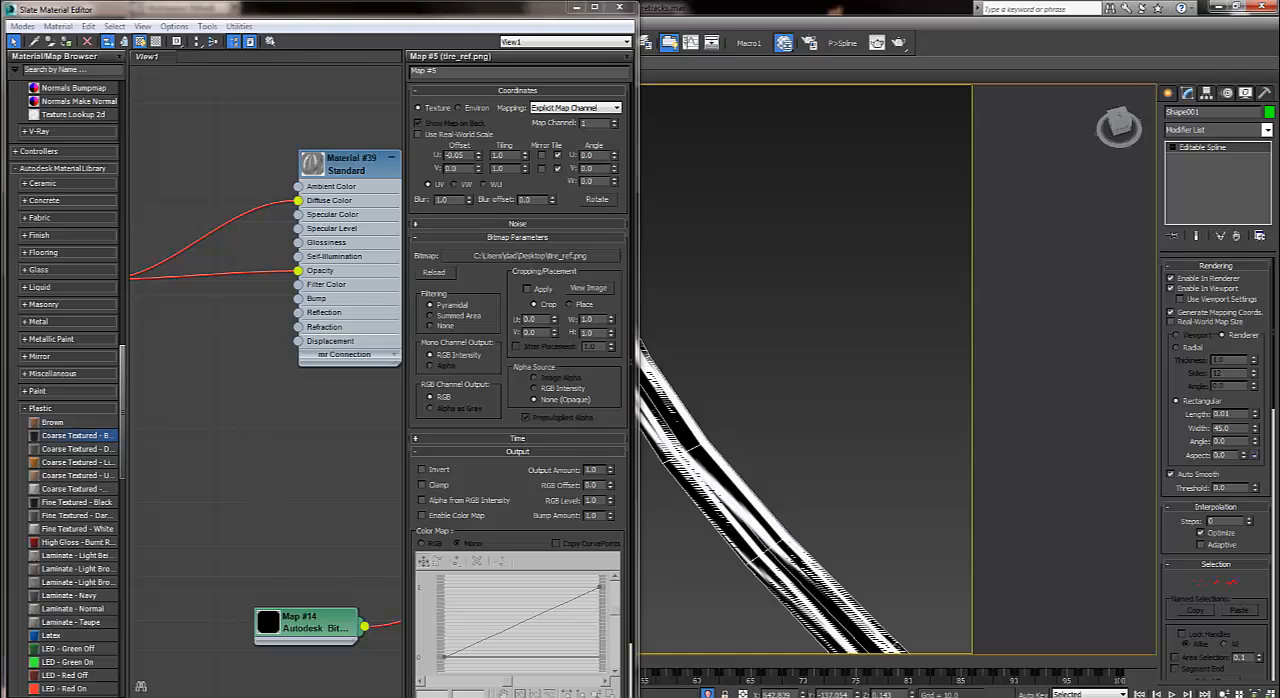
pyautogui.keyDown('alt'); pyautogui.moveTo(760, 420); pyautogui.dragTo(745, 355, button='middle'); pyautogui.keyUp('alt')
pyautogui.keyDown('alt'); pyautogui.moveTo(790, 400); pyautogui.dragTo(930, 405, button='middle'); pyautogui.keyUp('alt')
pyautogui.scroll(2, 800, 400)
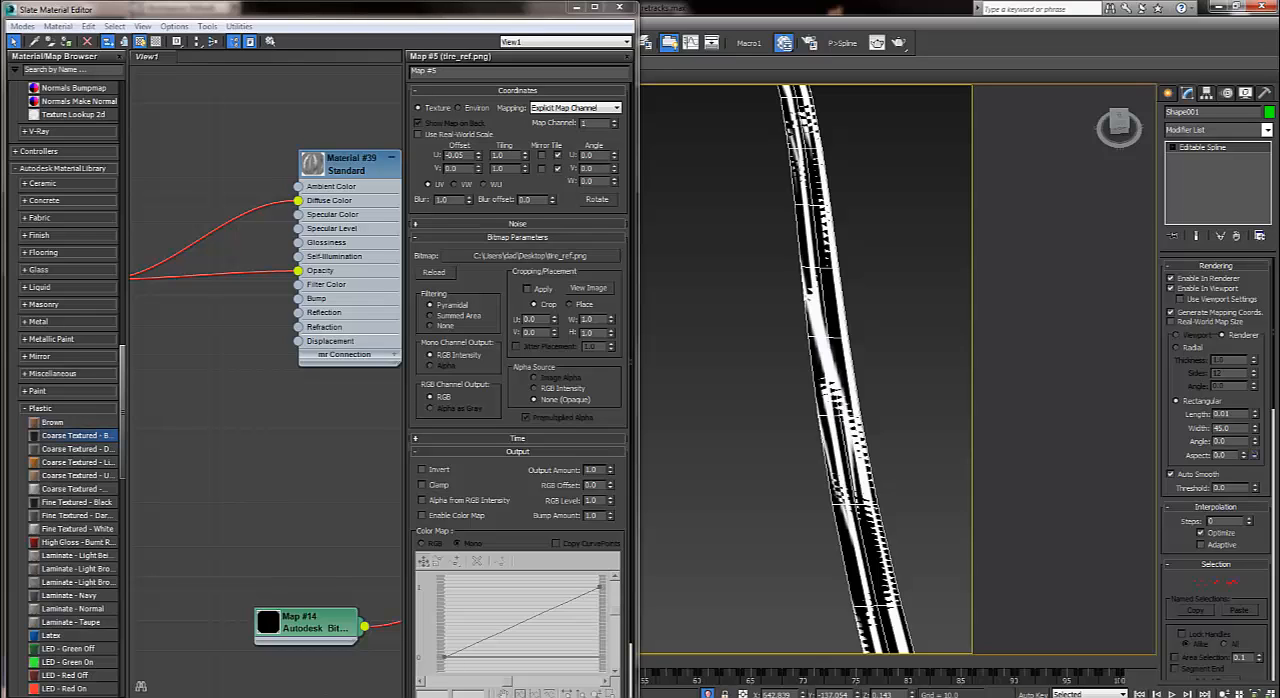
# Set the tire_ref.png bitmap's tiling to 3.04 in U and 67.4 in V, with a U offset of -0.044.
pyautogui.moveTo(525, 168); pyautogui.dragTo(525, 67)
pyautogui.scroll(2, 688, 484)
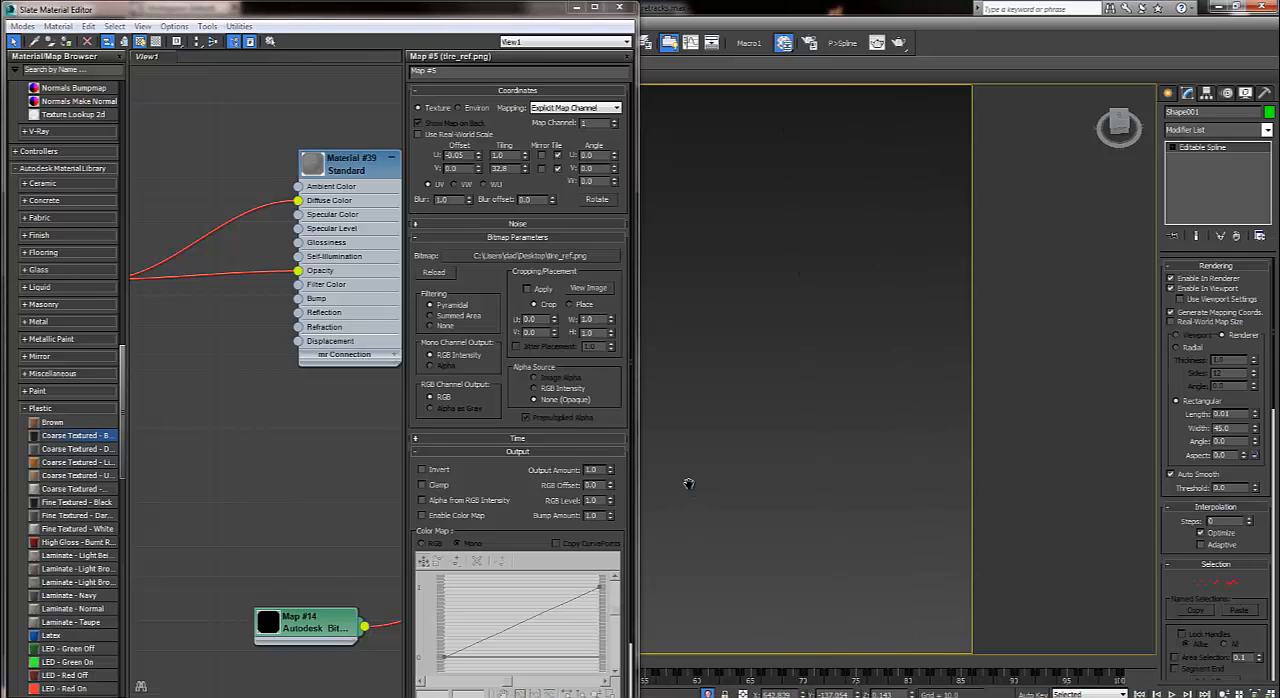
pyautogui.scroll(2, 688, 484)
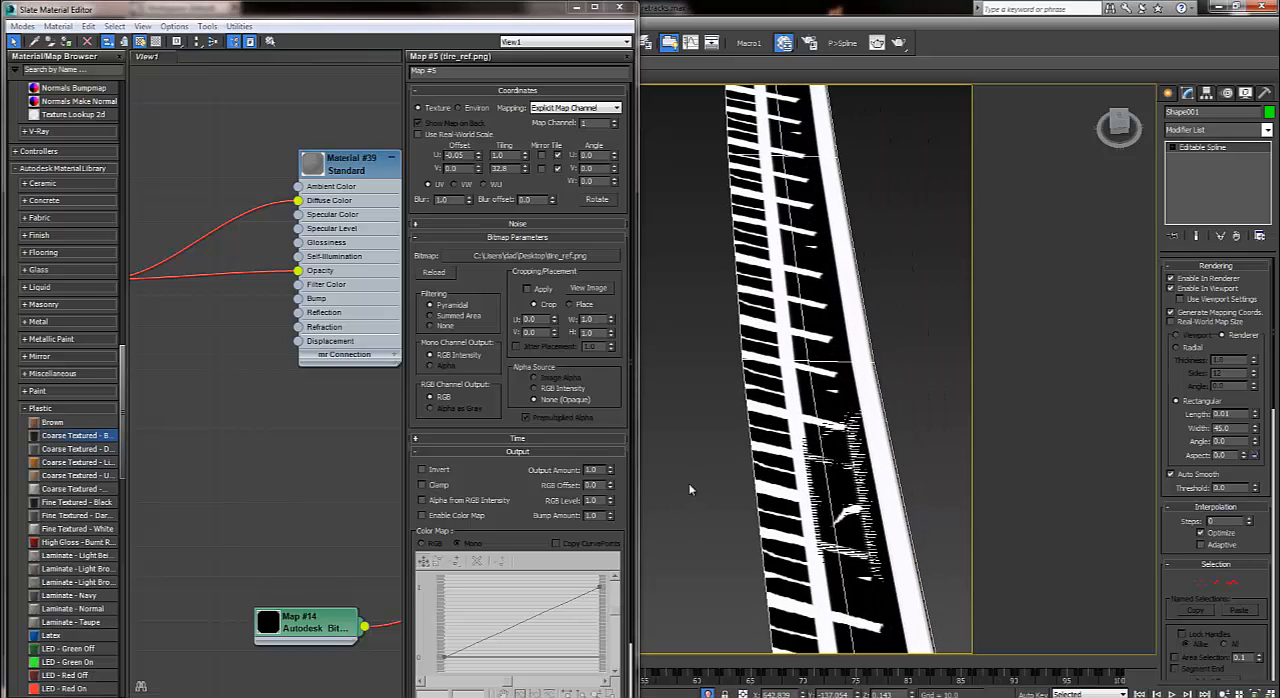
pyautogui.moveTo(525, 155); pyautogui.dragTo(525, 135)
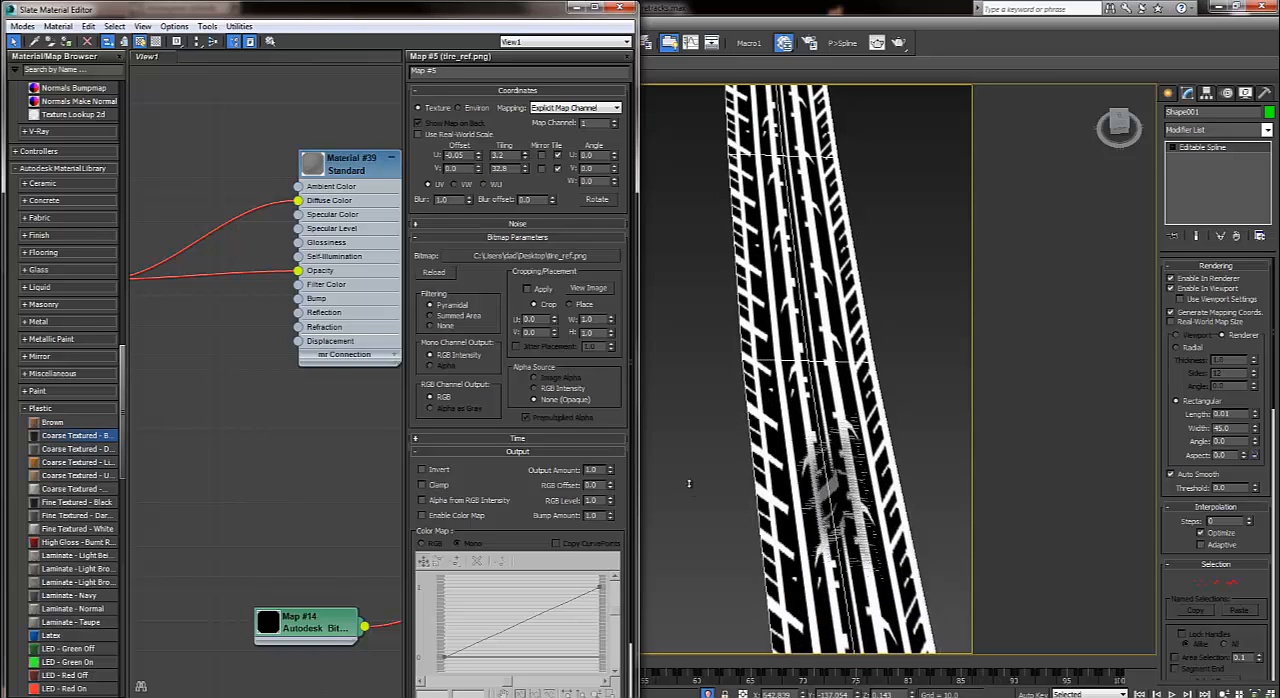
pyautogui.moveTo(689, 484); pyautogui.dragTo(689, 484)
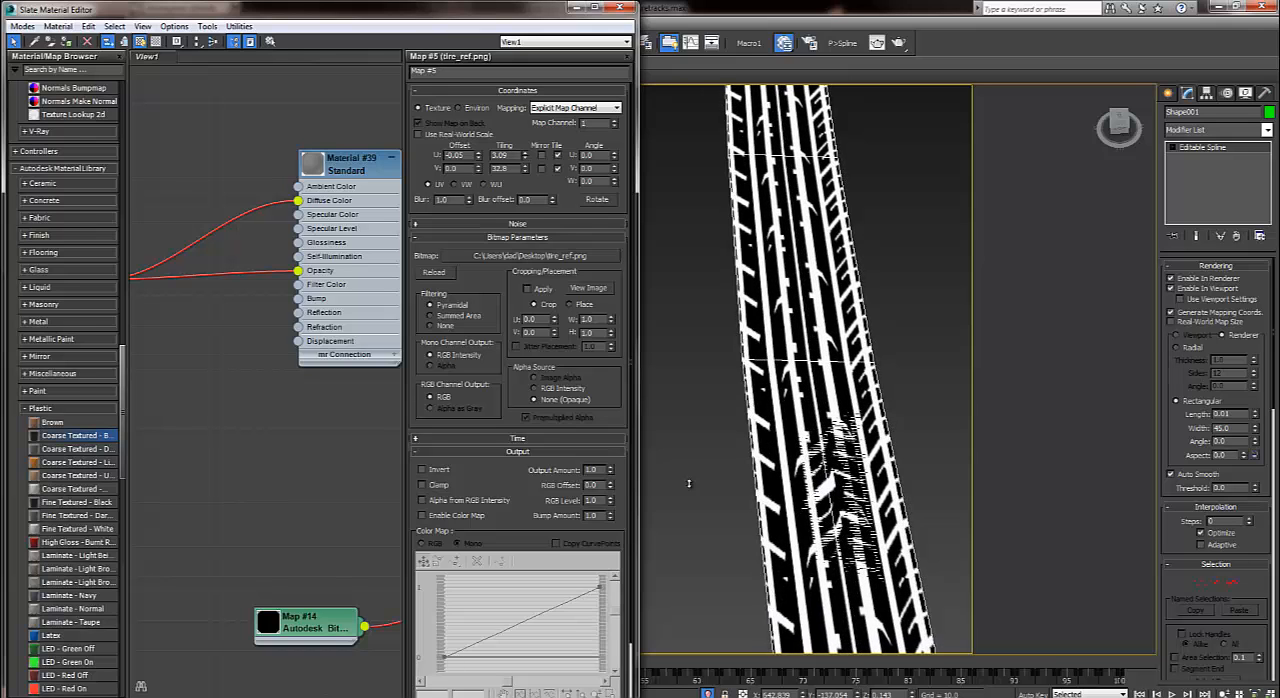
pyautogui.moveTo(689, 484); pyautogui.dragTo(689, 484)
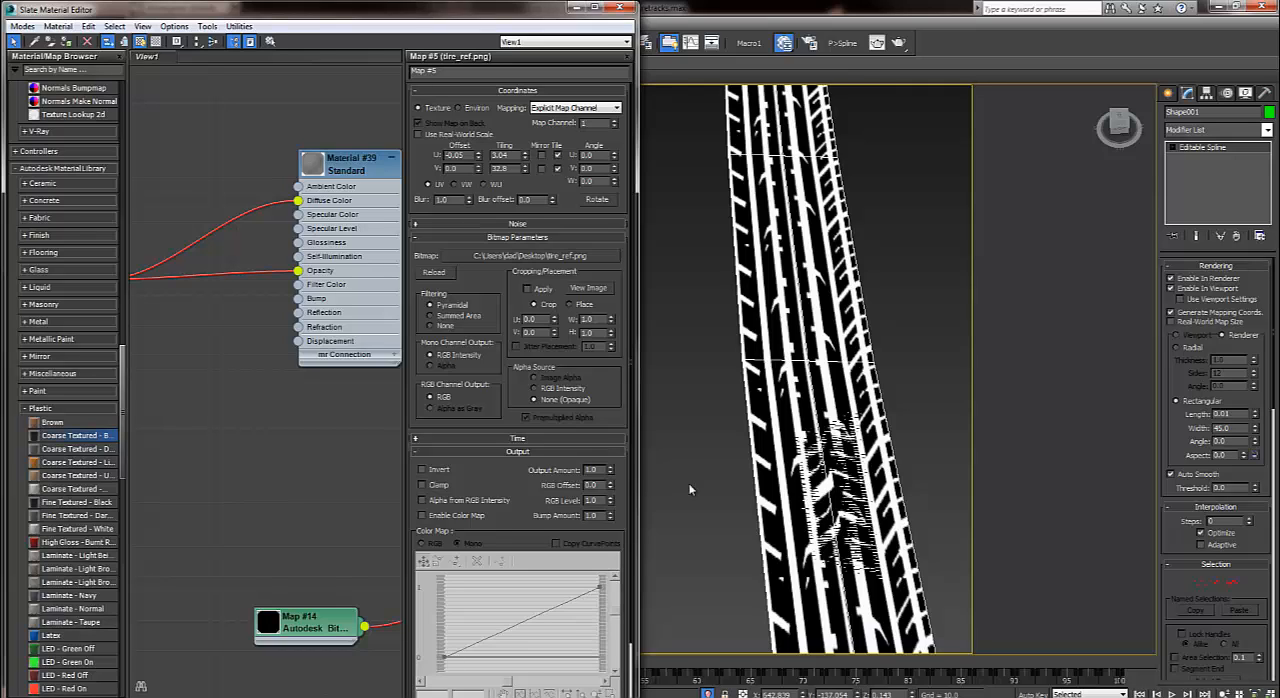
pyautogui.moveTo(689, 484); pyautogui.dragTo(689, 484)
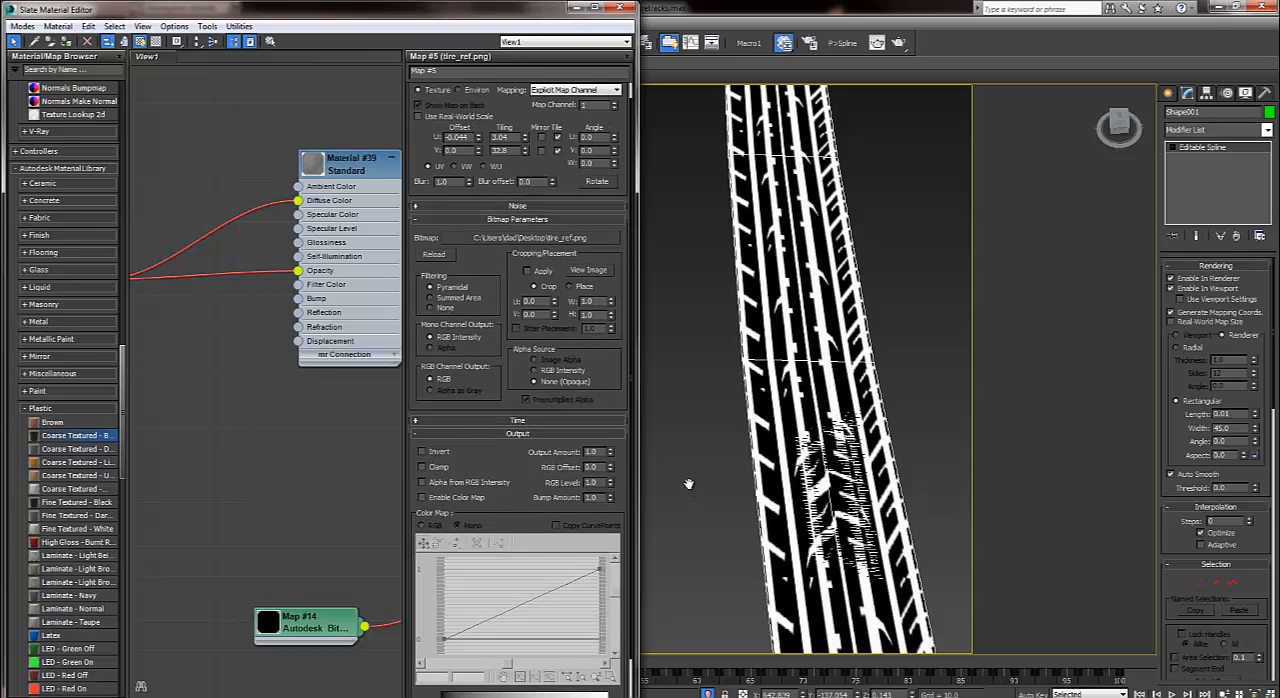
pyautogui.moveTo(689, 484); pyautogui.dragTo(690, 489)
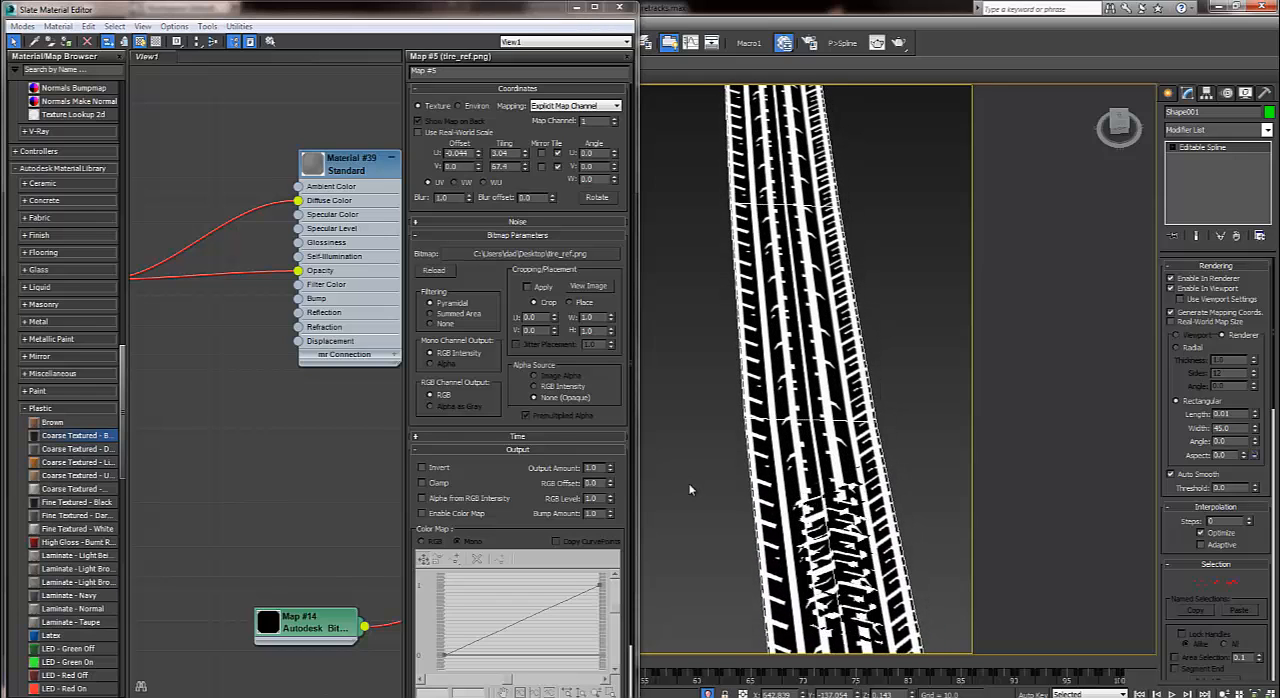
# Remove the bitmap's connection to the material's Diffuse Color and switch the perspective viewport's shading from Realistic to Shaded.
pyautogui.hotkey('ctrl', 'z')
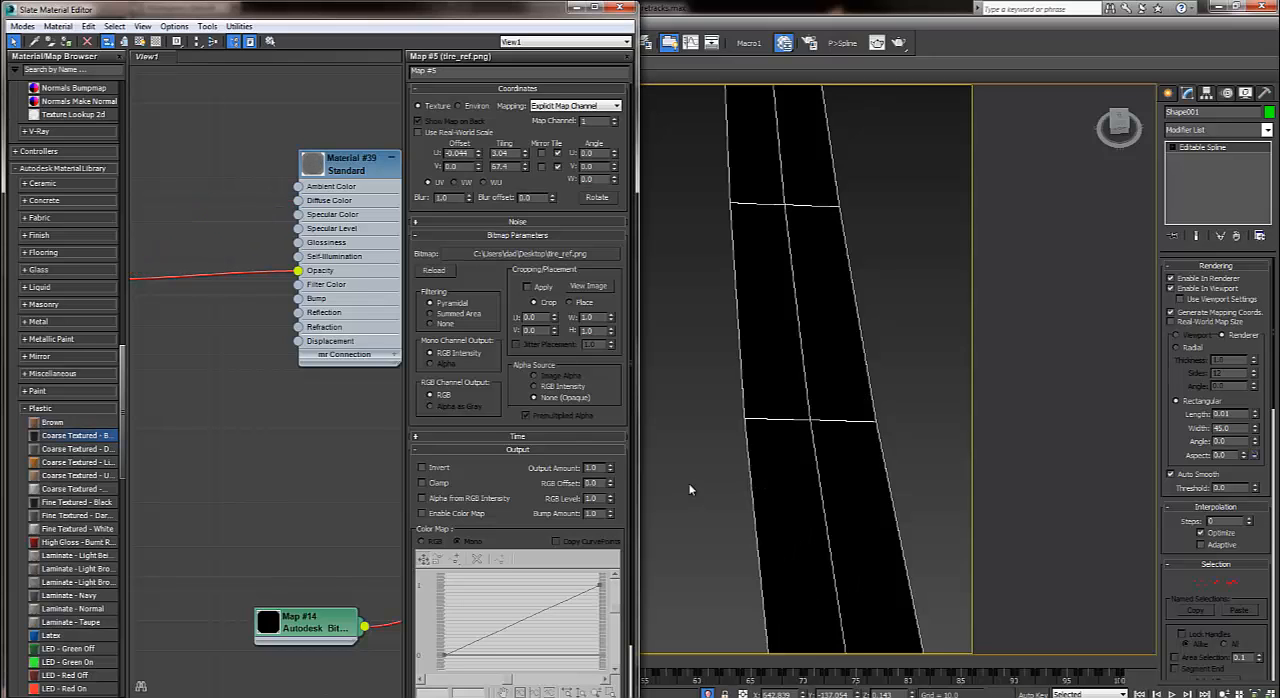
pyautogui.moveTo(330, 8)
pyautogui.mouseDown()
pyautogui.moveTo(114, 307)
pyautogui.moveTo(171, 319)
pyautogui.mouseUp()
pyautogui.moveTo(62, 41); pyautogui.dragTo(34, 212)
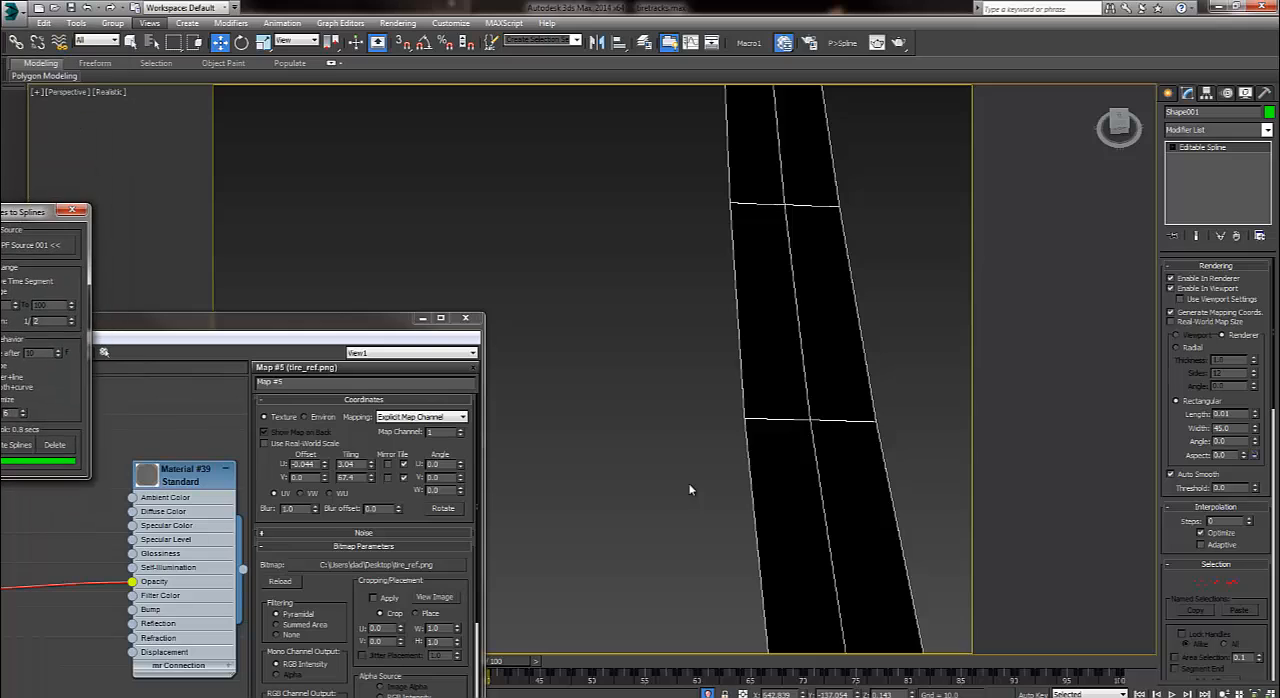
pyautogui.rightClick(124, 130)
pyautogui.press('Escape')
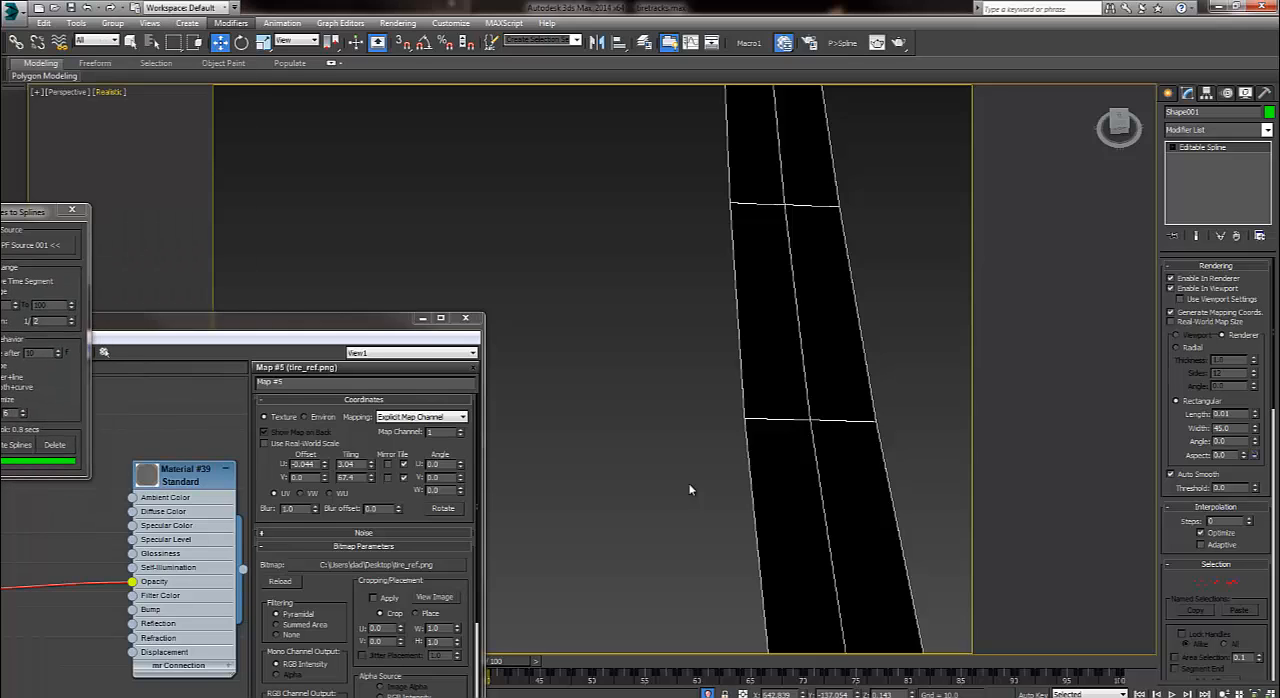
pyautogui.click(108, 92)
pyautogui.click(152, 121)
pyautogui.keyDown('alt'); pyautogui.moveTo(689, 486); pyautogui.dragTo(690, 486, button='middle'); pyautogui.keyUp('alt')
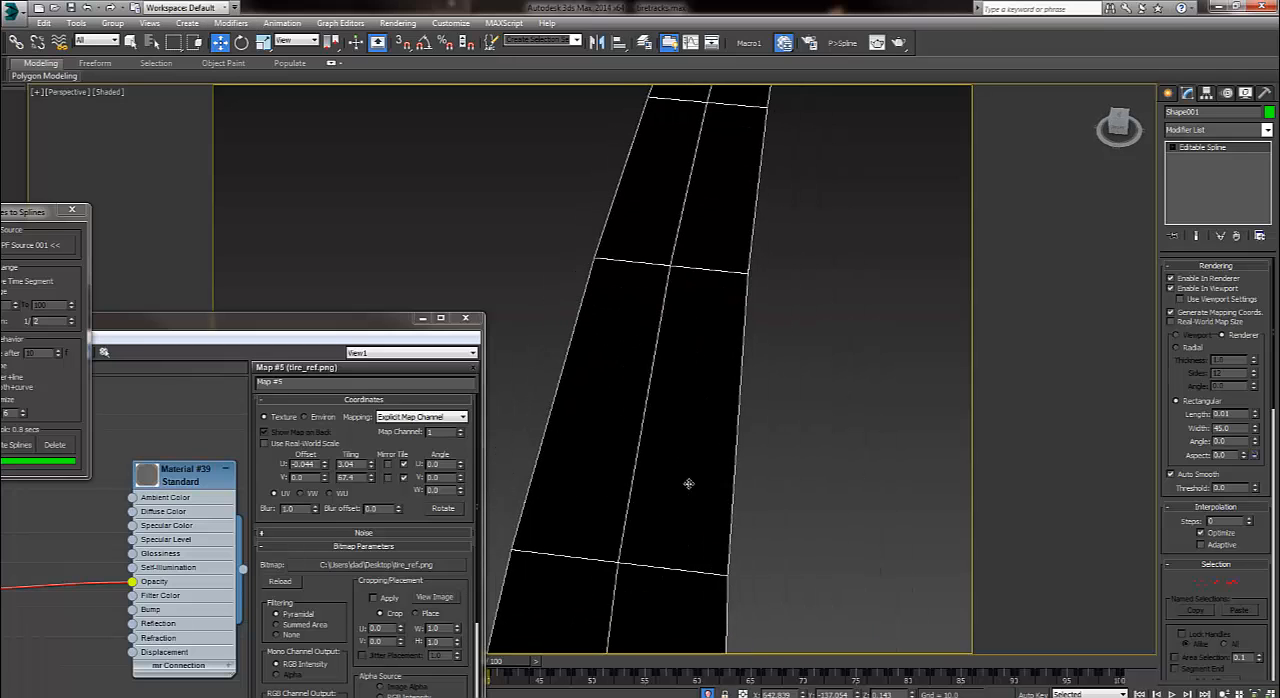
# Deselect the track spline and unhide all objects in the scene.
pyautogui.click(440, 250)
pyautogui.moveTo(312, 320); pyautogui.dragTo(1, 206)
pyautogui.moveTo(700, 320)
pyautogui.mouseDown(button='middle')
pyautogui.moveTo(900, 320)
pyautogui.moveTo(884, 318)
pyautogui.mouseUp(button='middle')
pyautogui.rightClick(805, 308)
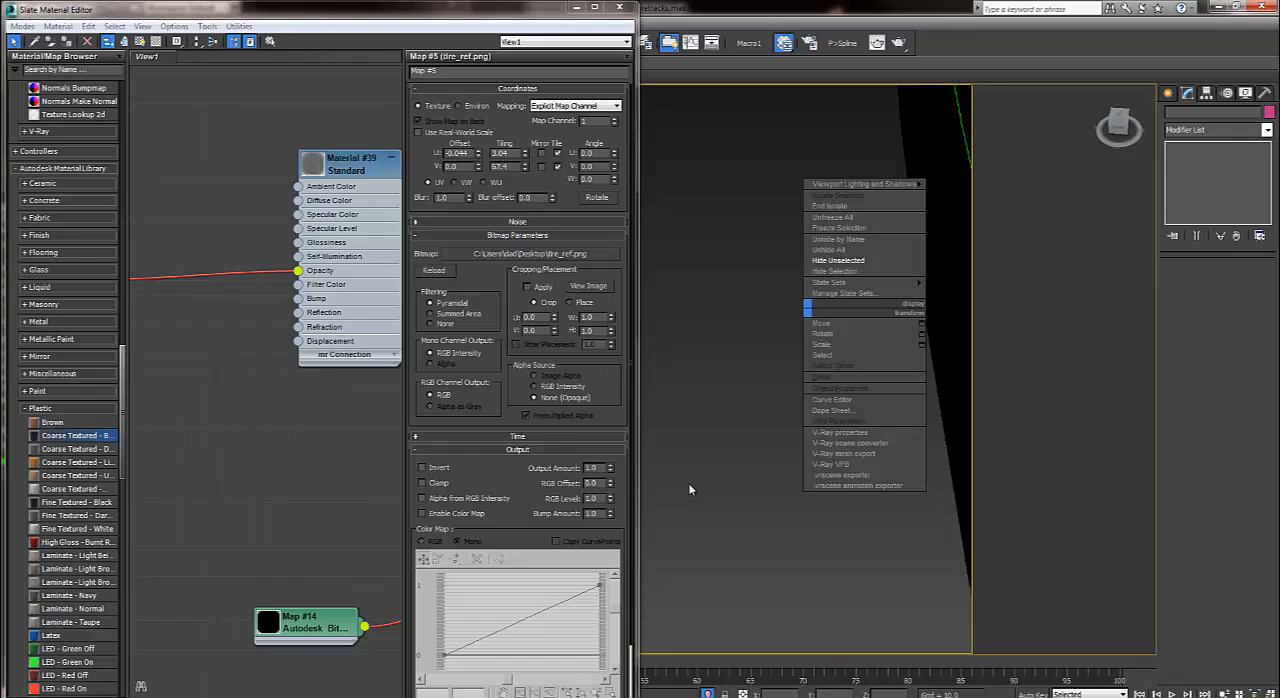
pyautogui.click(830, 250)
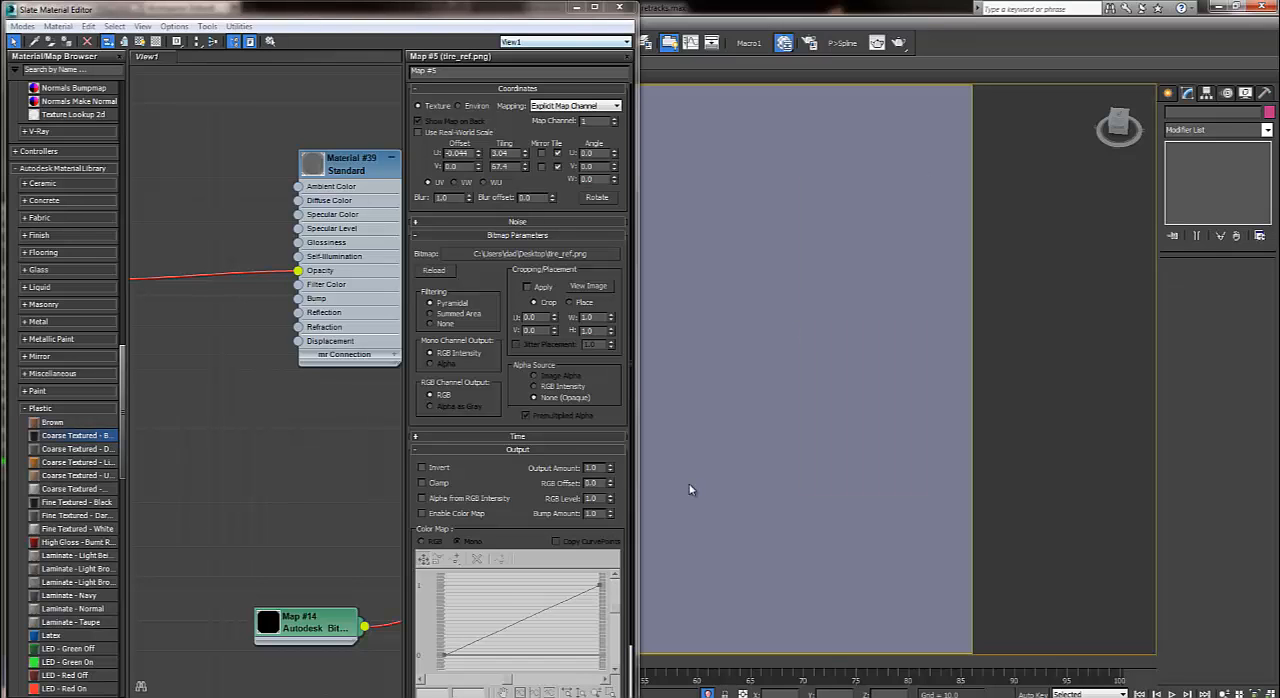
# Minimize the material editor and hide the large box that covers the road.
pyautogui.click(577, 7)
pyautogui.scroll(-8, 688, 484)
pyautogui.click(672, 311)
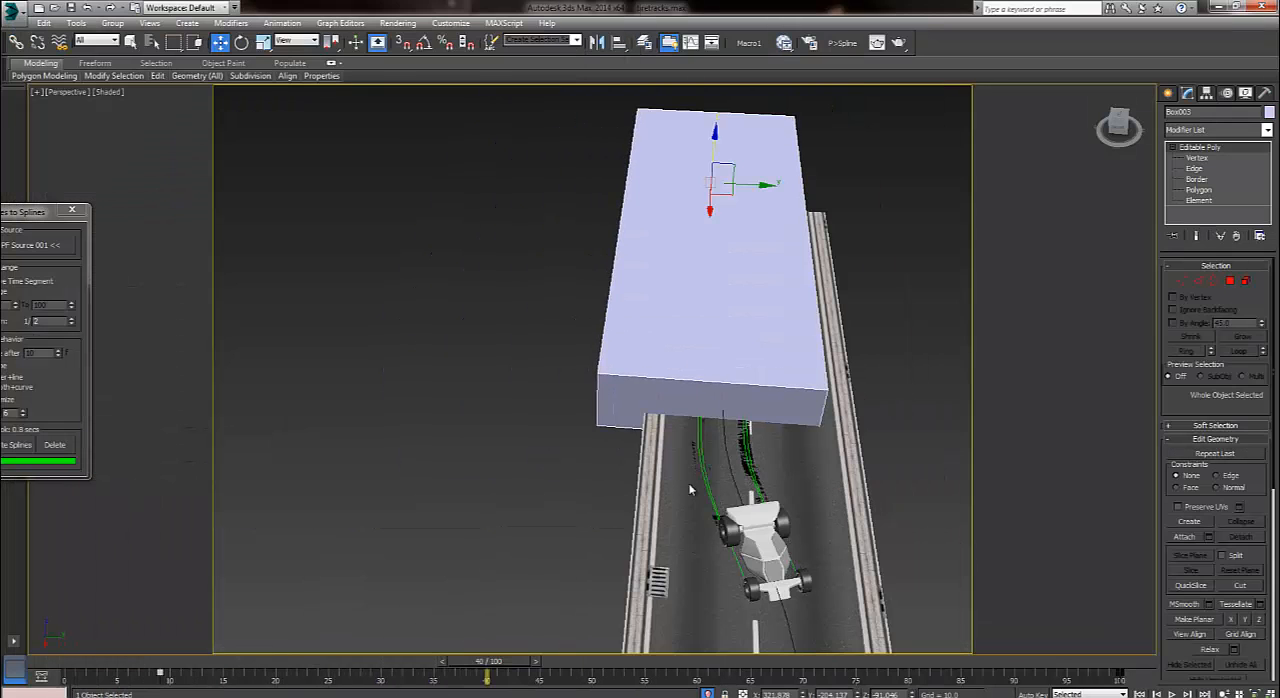
pyautogui.rightClick(672, 311)
pyautogui.click(700, 283)
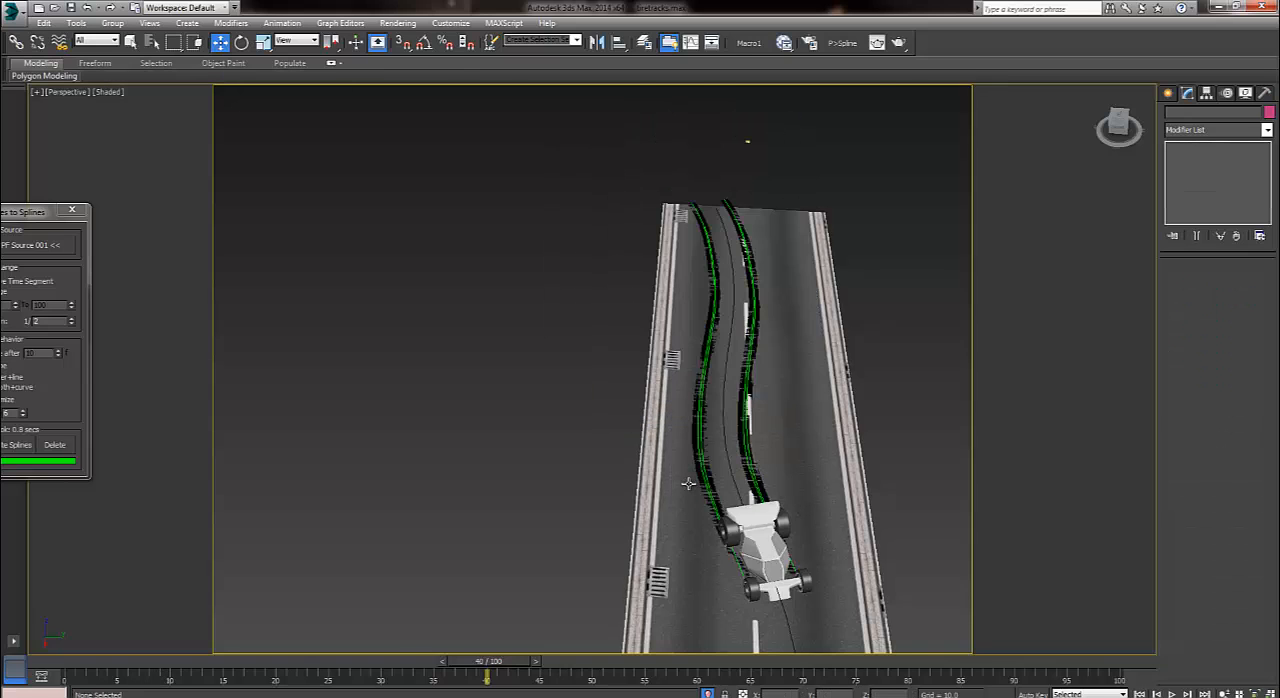
# Select the road and switch the viewport to Camera001.
pyautogui.scroll(8, 688, 484)
pyautogui.click(688, 484)
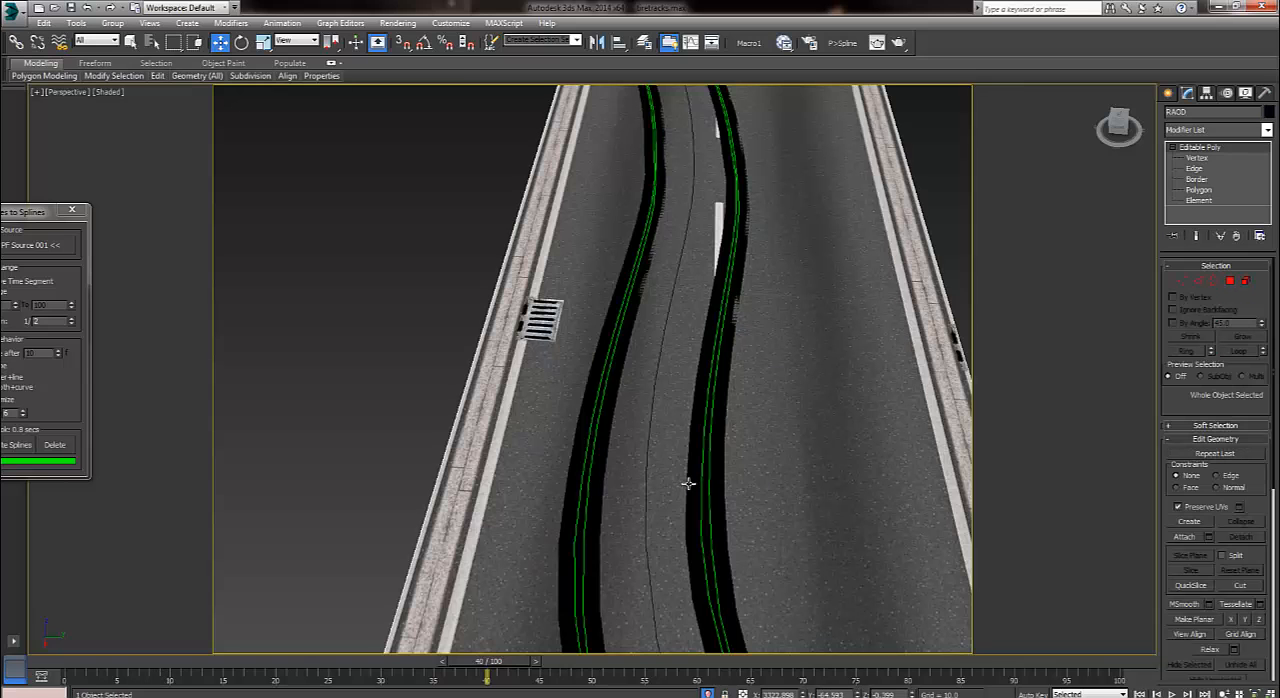
pyautogui.press('c')
pyautogui.press('Down')
pyautogui.press('Return')
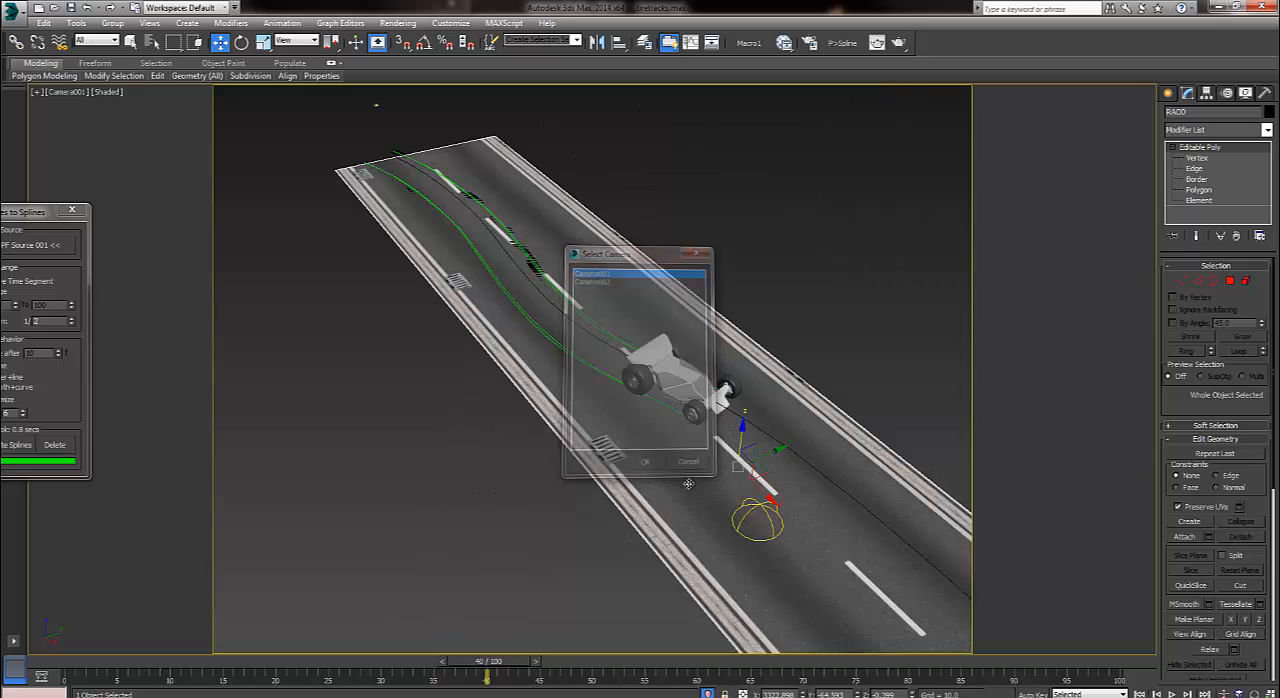
# Play the animation through the camera, stop at frame 87 and render that frame to check the tracks.
pyautogui.press('/')
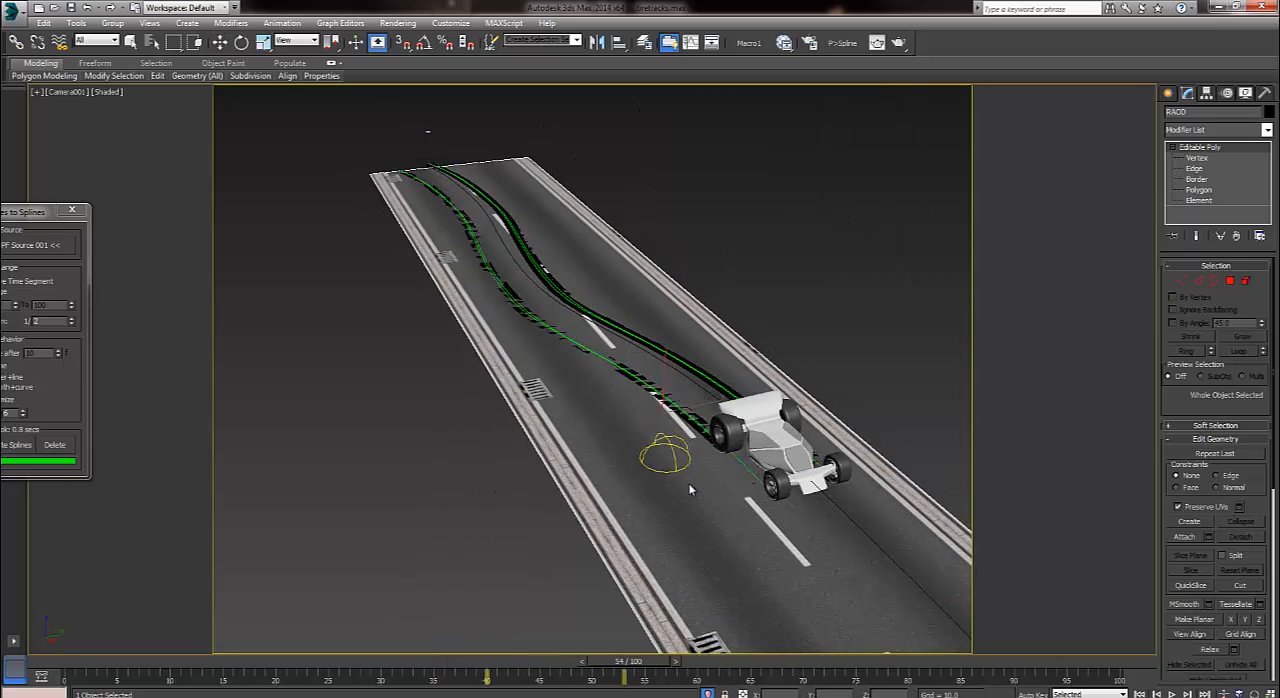
pyautogui.press('/')
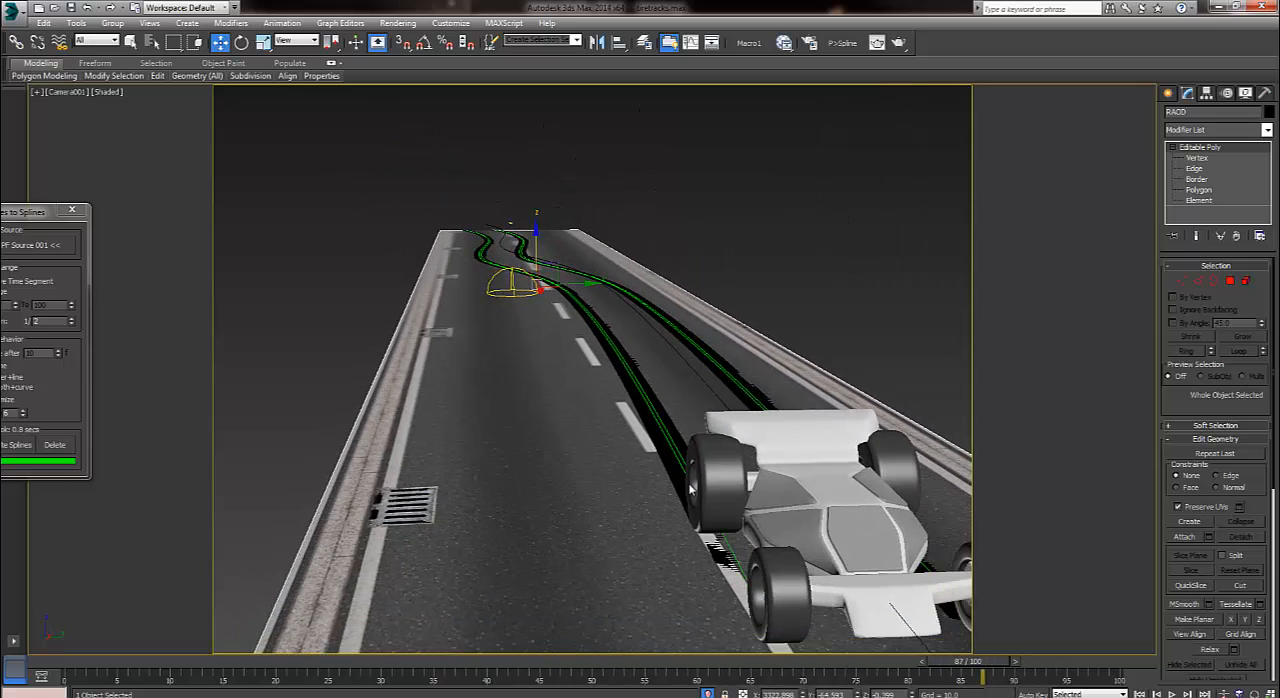
pyautogui.hotkey('shift', 'q')
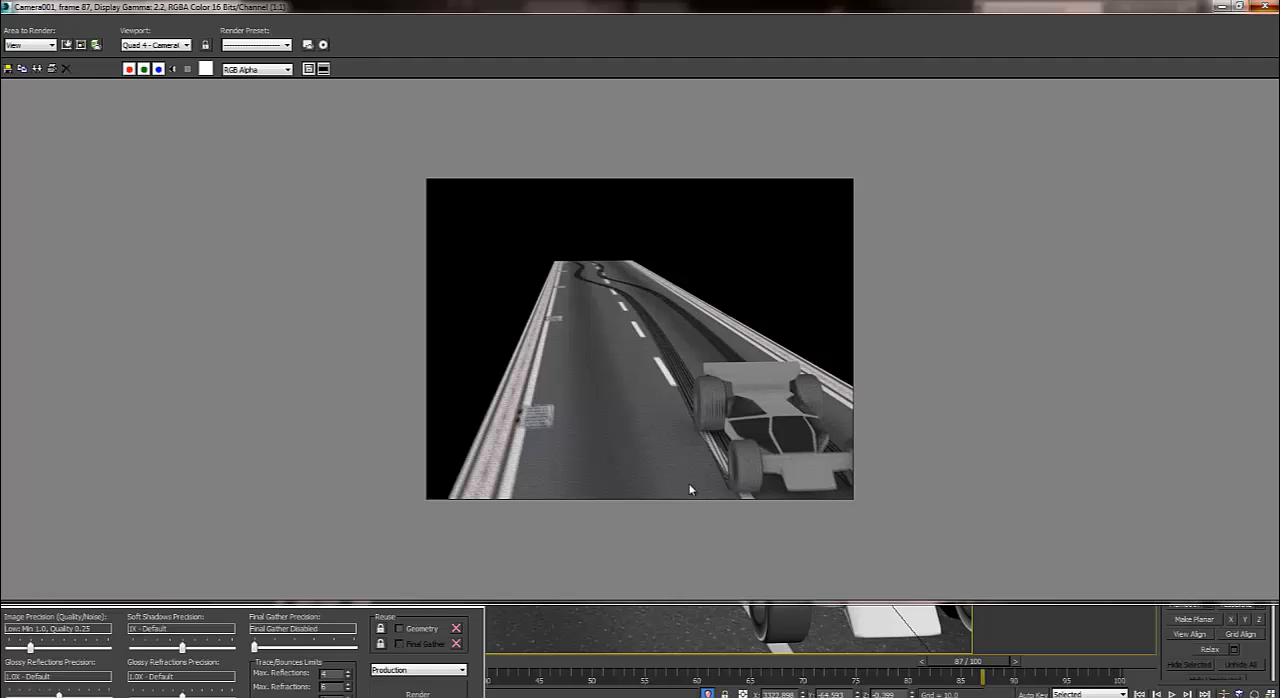
pyautogui.hotkey('alt', 'F4')
# Bring the Particles to Splines dialog fully into view and freeze the road so it cannot be selected.
pyautogui.moveTo(30, 212)
pyautogui.mouseDown()
pyautogui.moveTo(226, 179)
pyautogui.moveTo(218, 155)
pyautogui.mouseUp()
pyautogui.click(1168, 93)
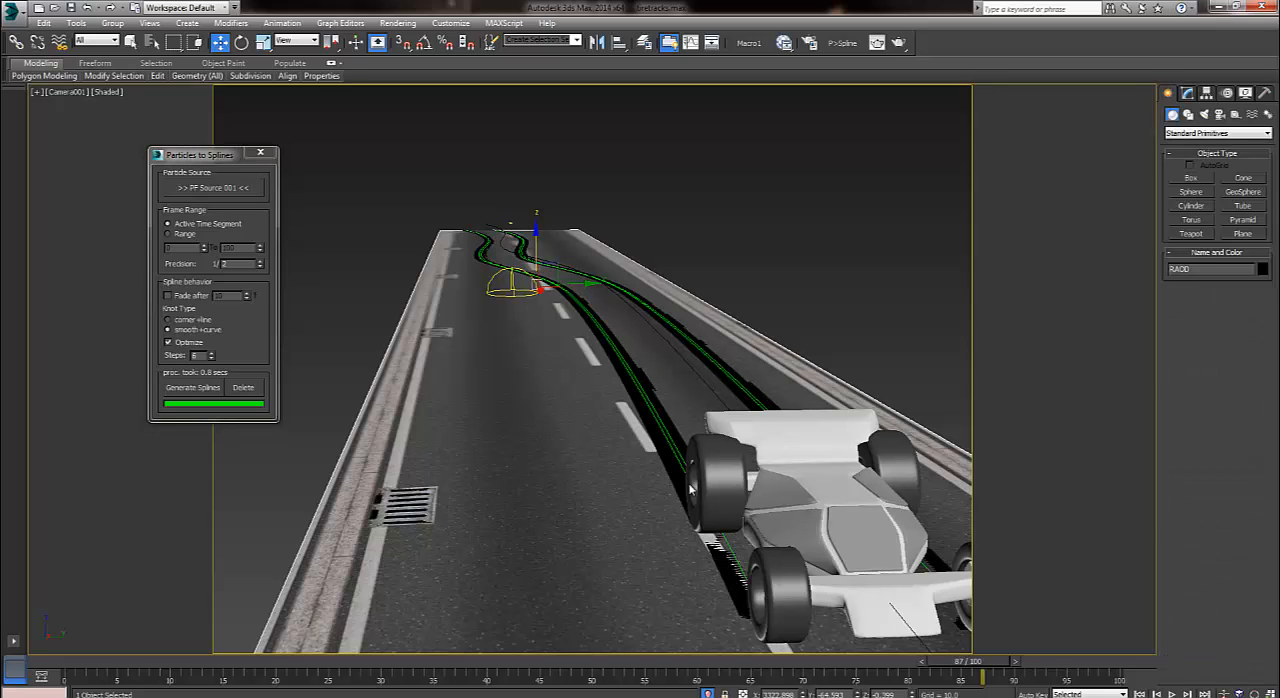
pyautogui.hotkey('ctrl', 'd')
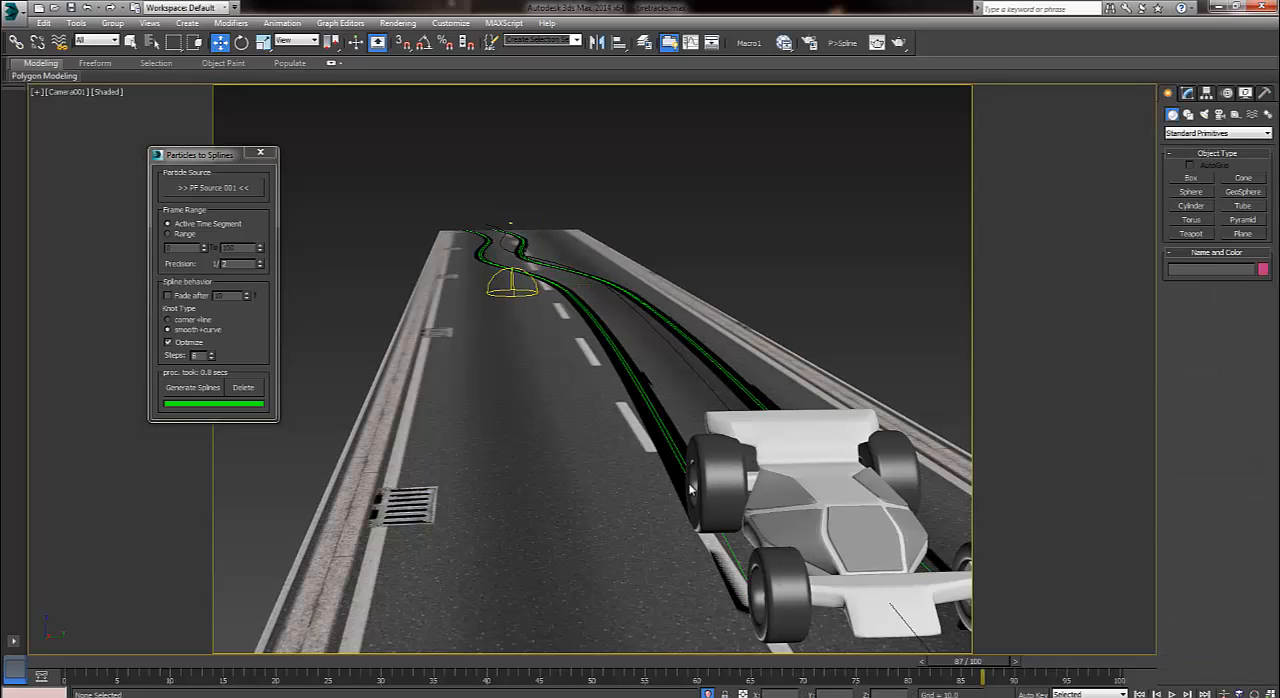
pyautogui.click(688, 484)
pyautogui.rightClick(729, 335)
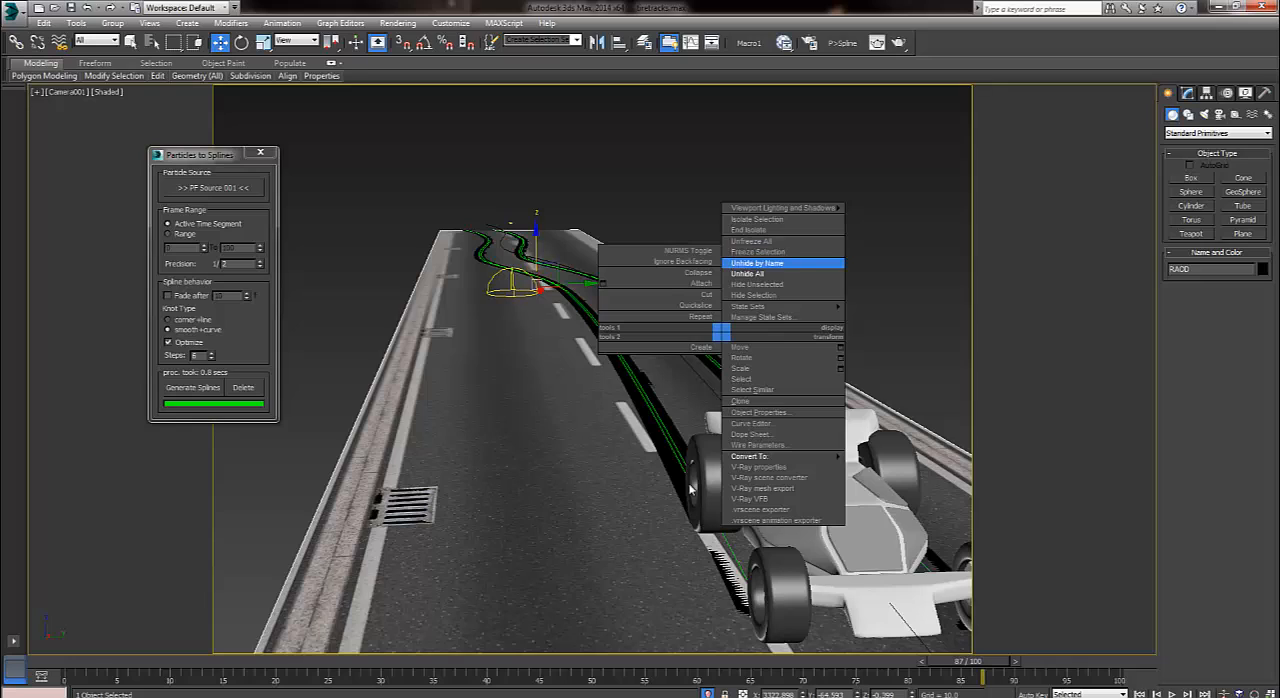
pyautogui.click(780, 252)
# Delete the generated track splines and the dome-shaped gizmo on the road, keeping the car's path spline.
pyautogui.moveTo(738, 273); pyautogui.dragTo(496, 377)
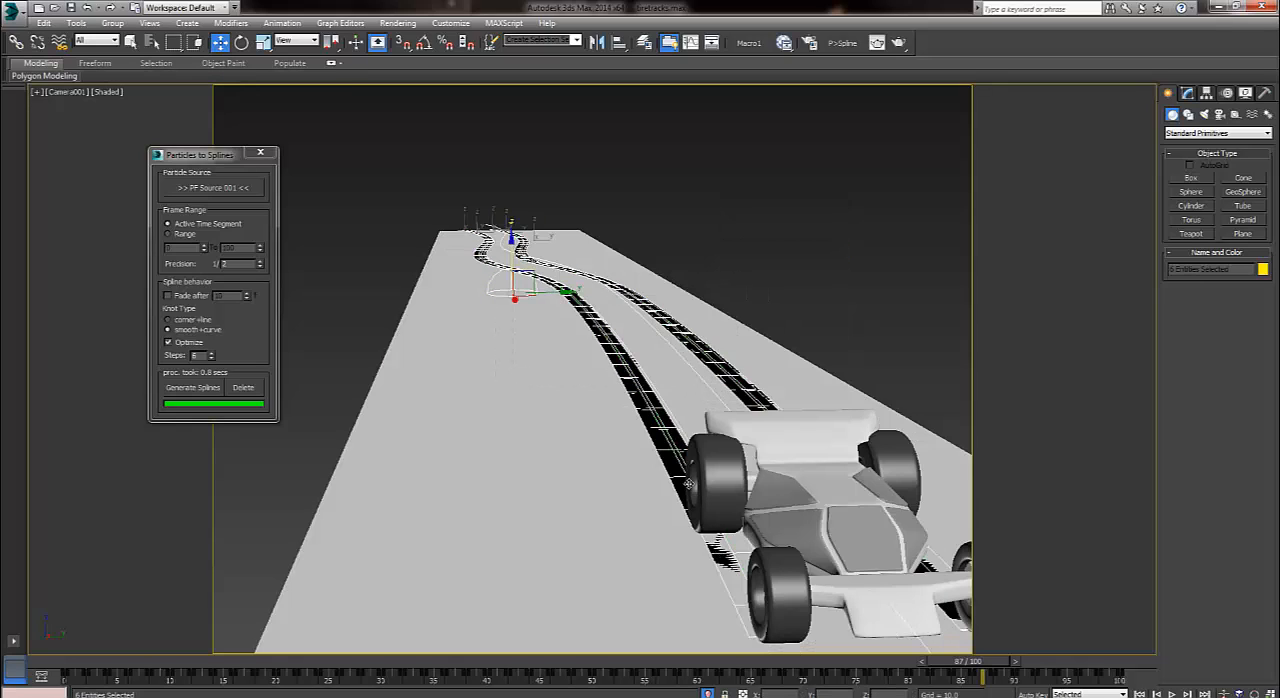
pyautogui.keyDown('alt'); pyautogui.click(691, 488); pyautogui.keyUp('alt')
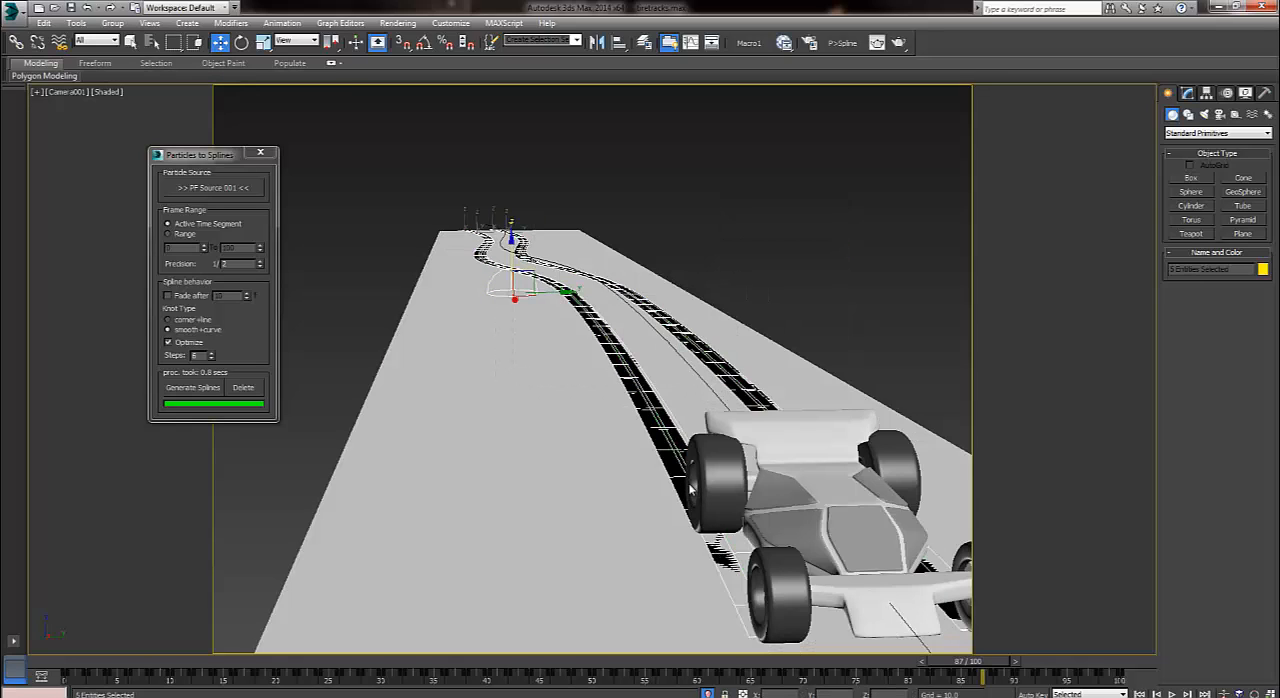
pyautogui.press('Delete')
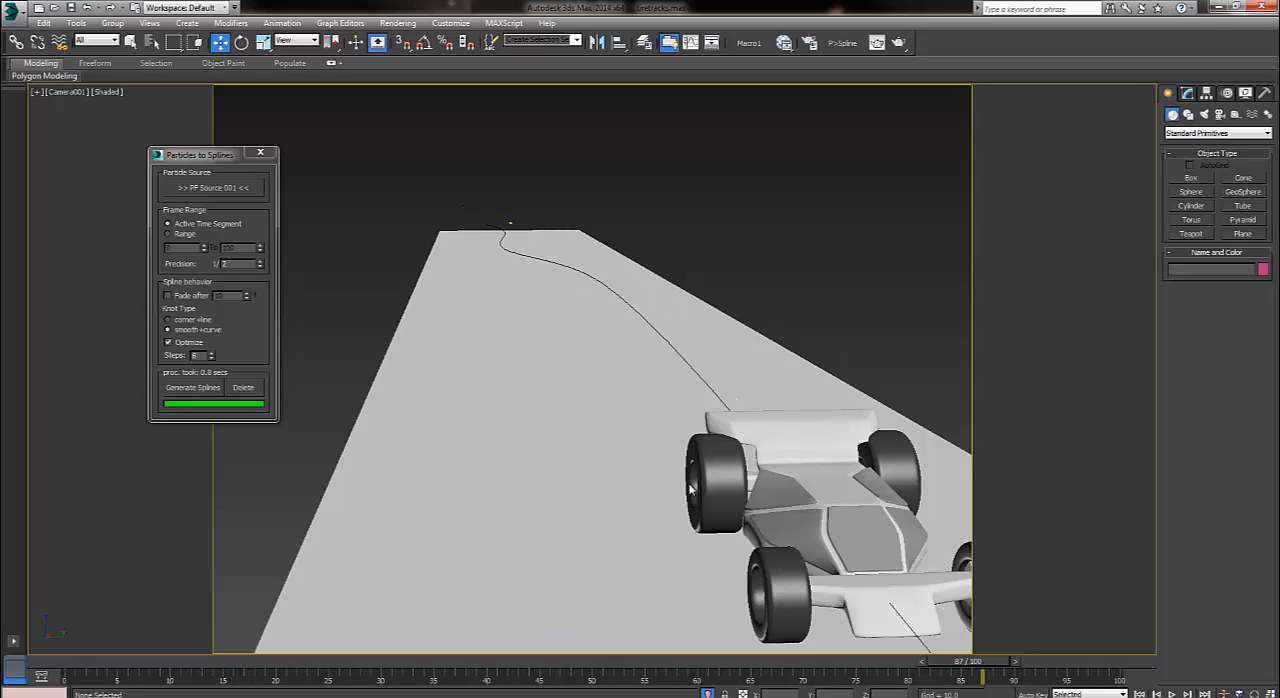
# Enable fading after 20 frames in Particles to Splines and generate the splines again.
pyautogui.moveTo(690, 489); pyautogui.dragTo(690, 412, button='middle')
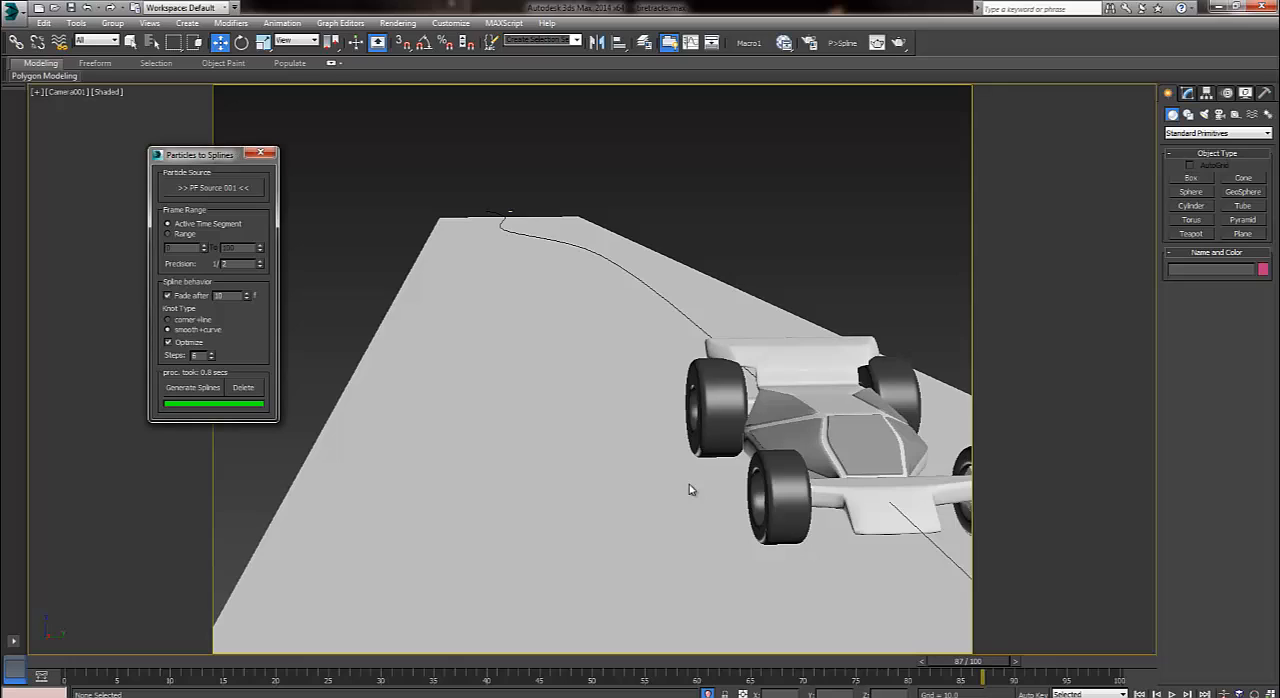
pyautogui.press('Tab')
pyautogui.press('space')
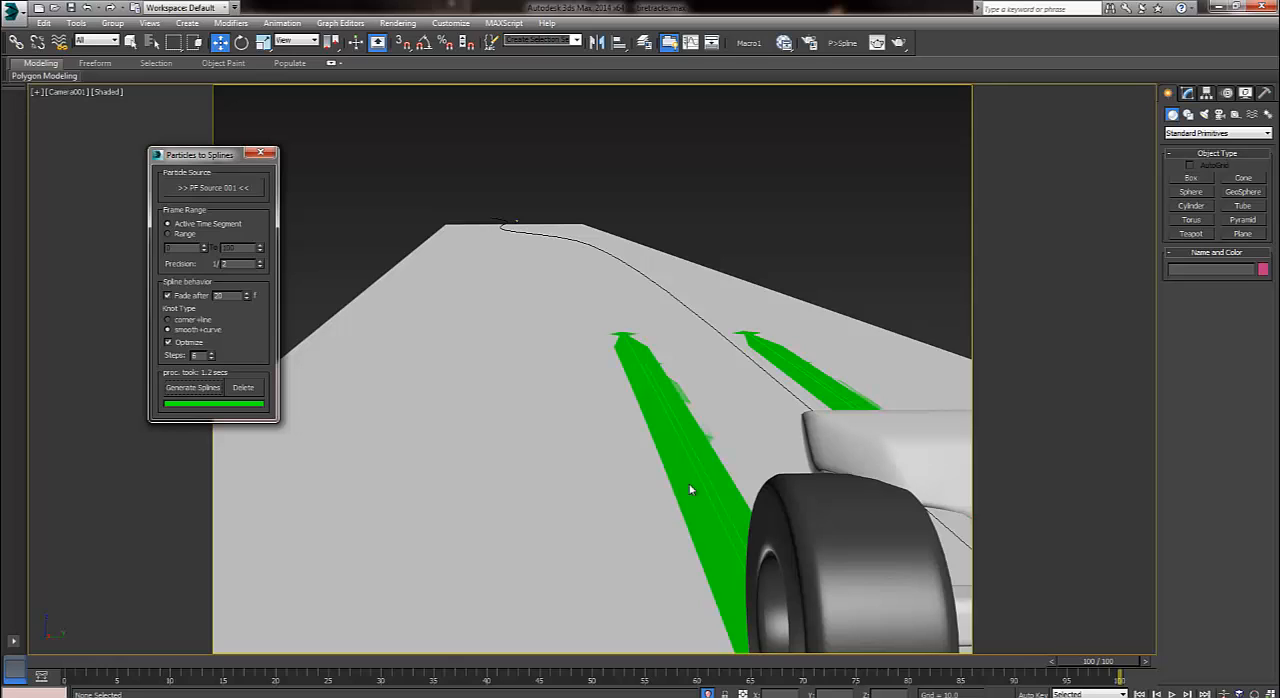
# Unfreeze all objects and hide the road so only the car, its path and the new tracks remain.
pyautogui.moveTo(215, 154); pyautogui.dragTo(78, 148)
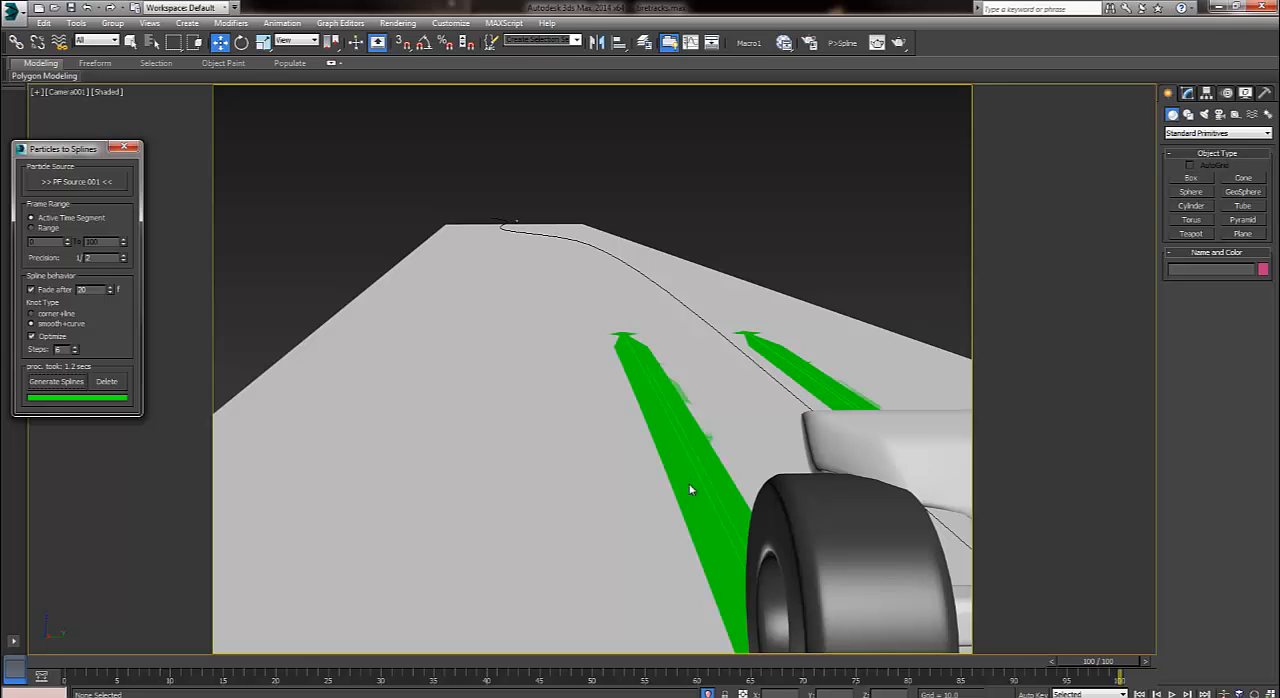
pyautogui.rightClick(778, 242)
pyautogui.click(806, 151)
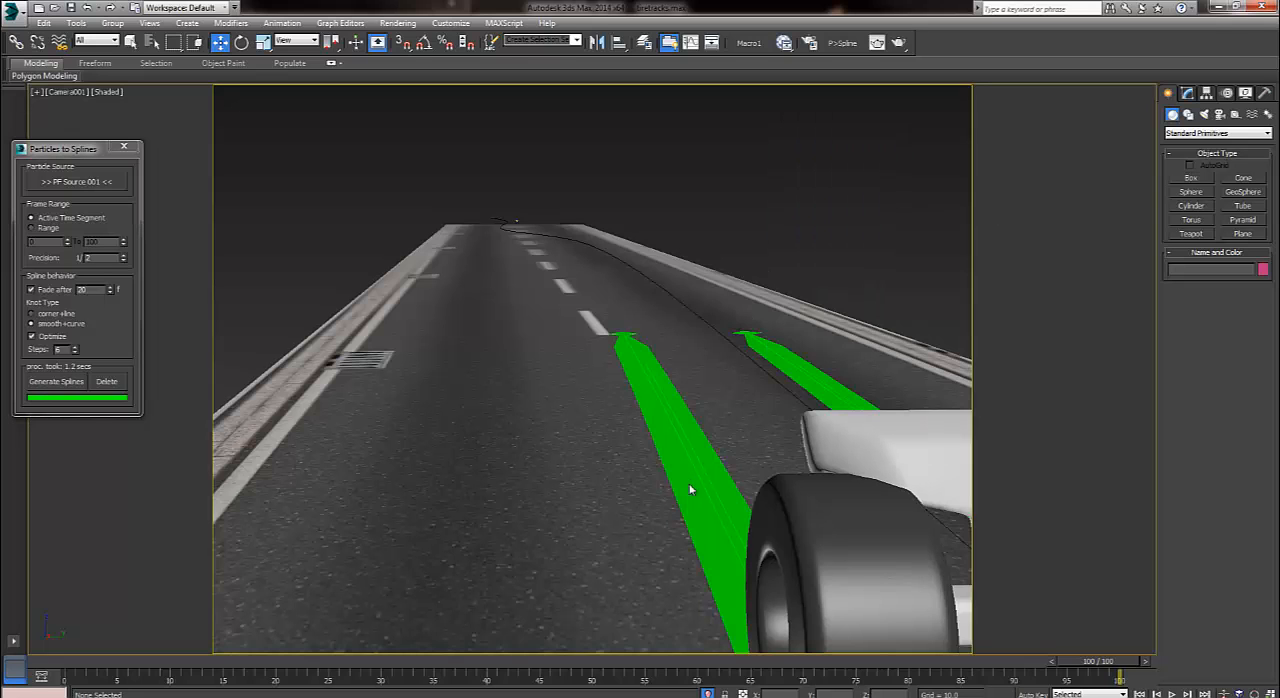
pyautogui.click(680, 357)
pyautogui.rightClick(680, 357)
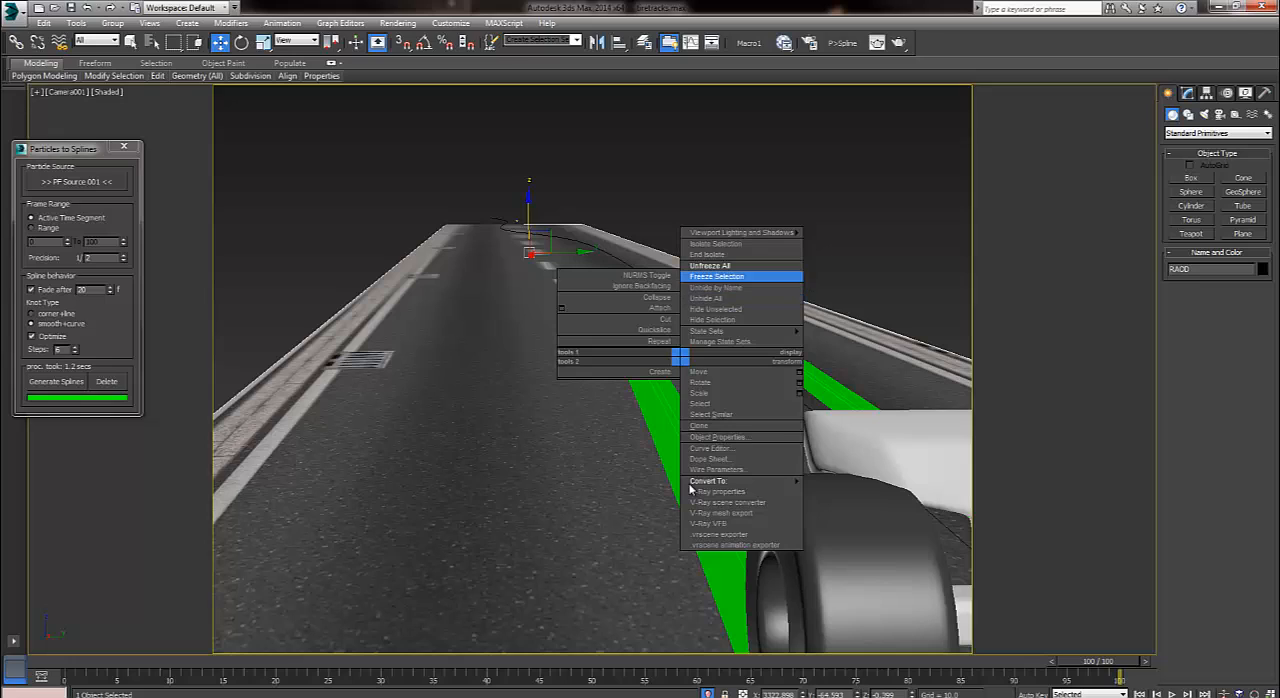
pyautogui.click(712, 319)
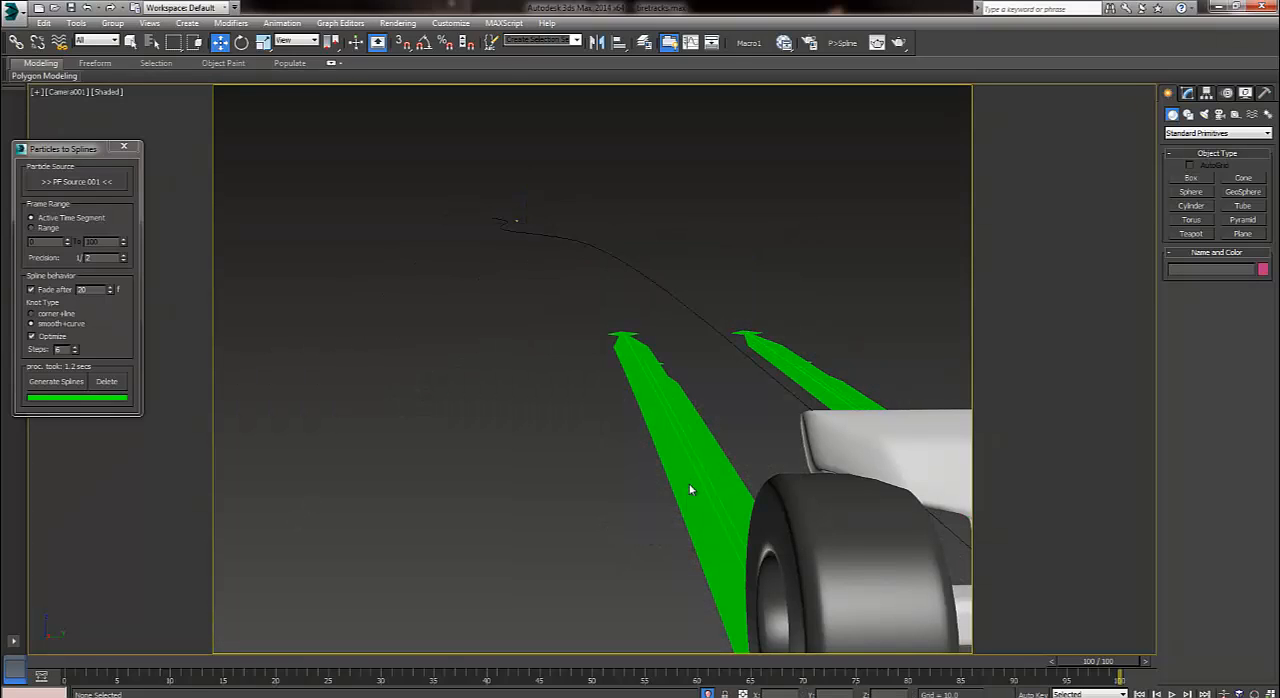
# Play the animation from frame 0 to examine how the fading tracks follow the car.
pyautogui.press('Home')
pyautogui.press('/')
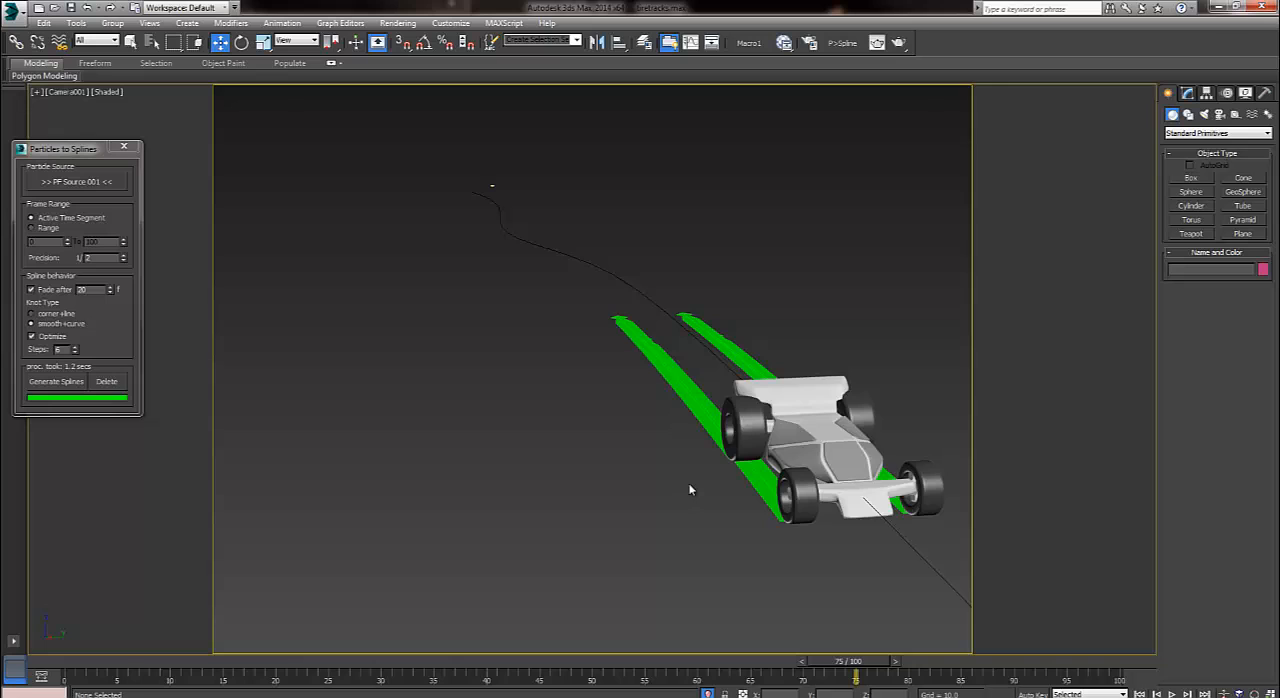
pyautogui.press('Home')
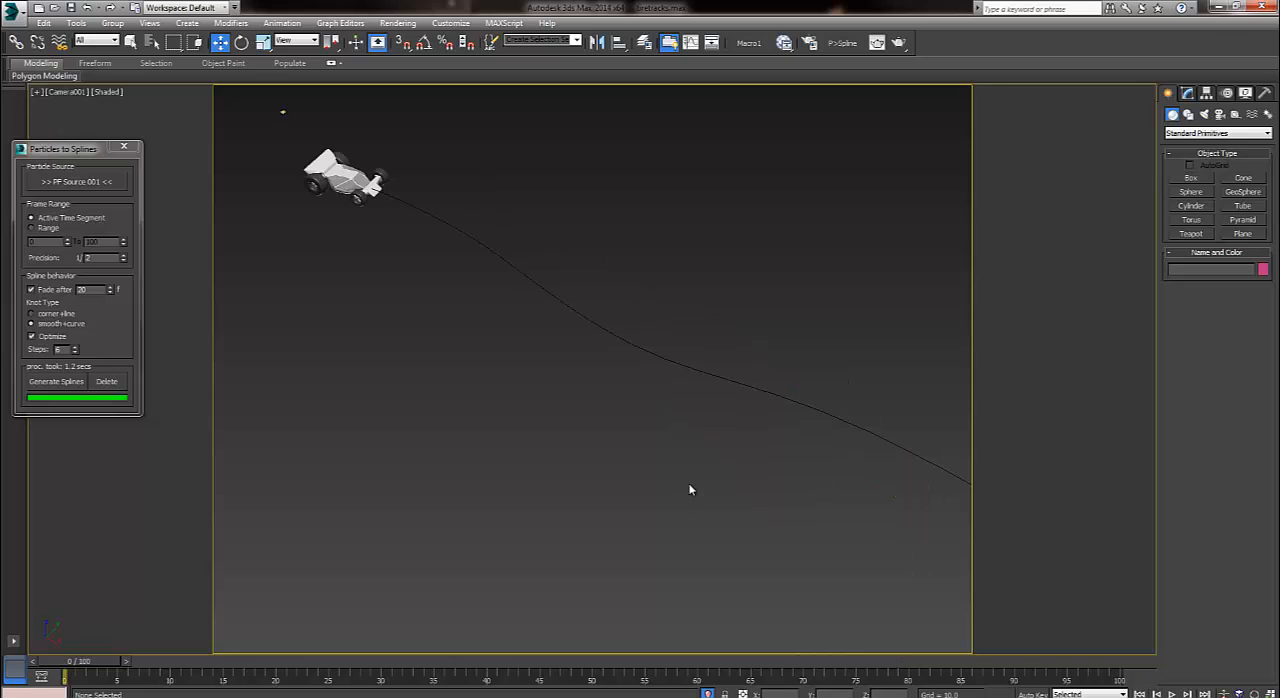
pyautogui.press('/')
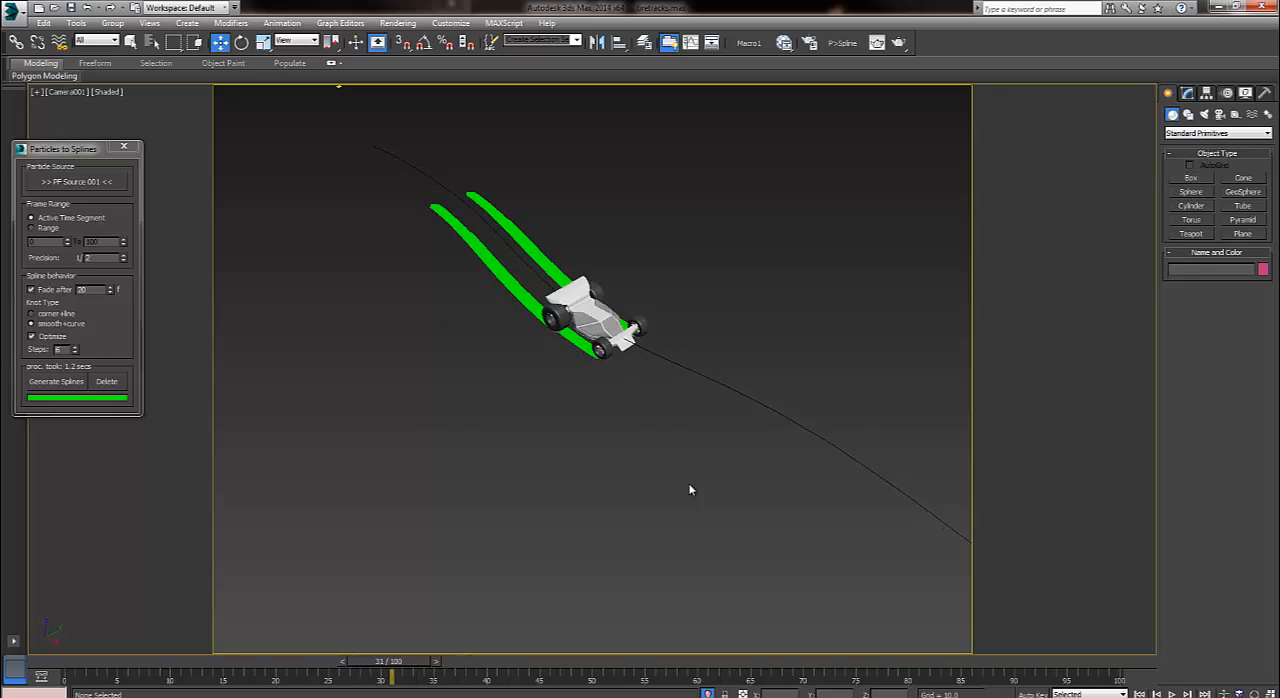
# Set the interpolation steps of each of the four generated track splines to 0.
pyautogui.click(492, 265)
pyautogui.click(1207, 93)
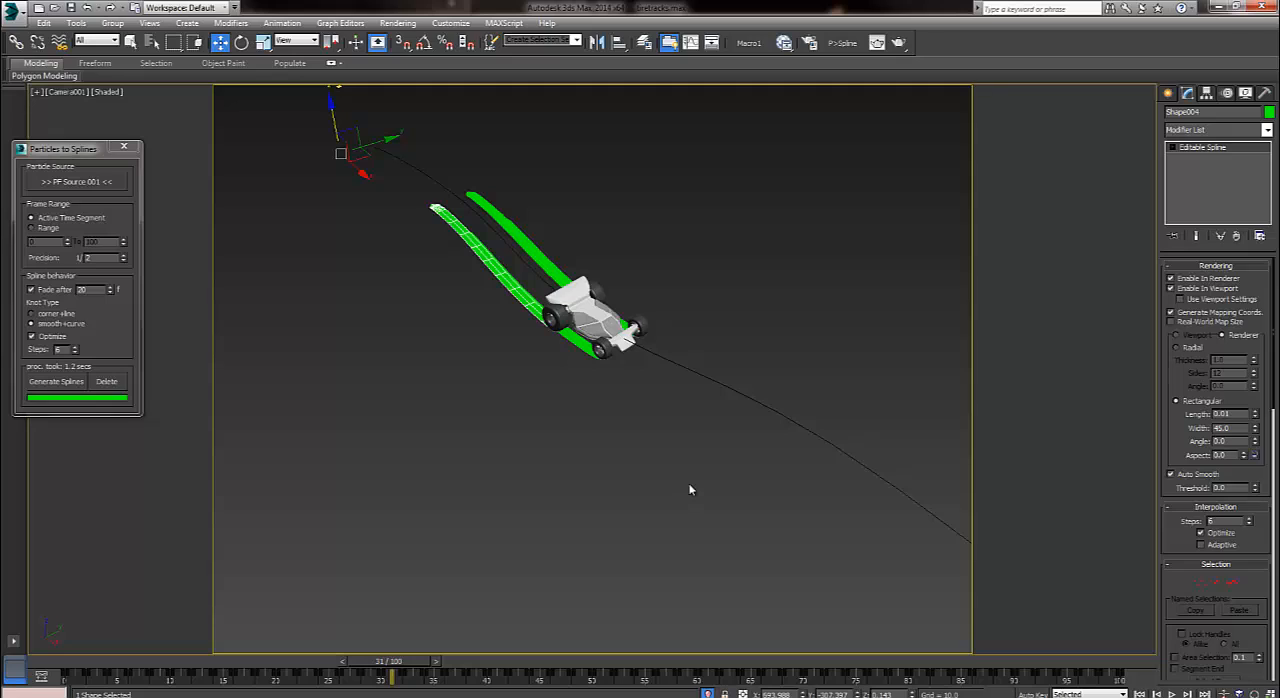
pyautogui.write('0')
pyautogui.press('Return')
pyautogui.click(689, 489)
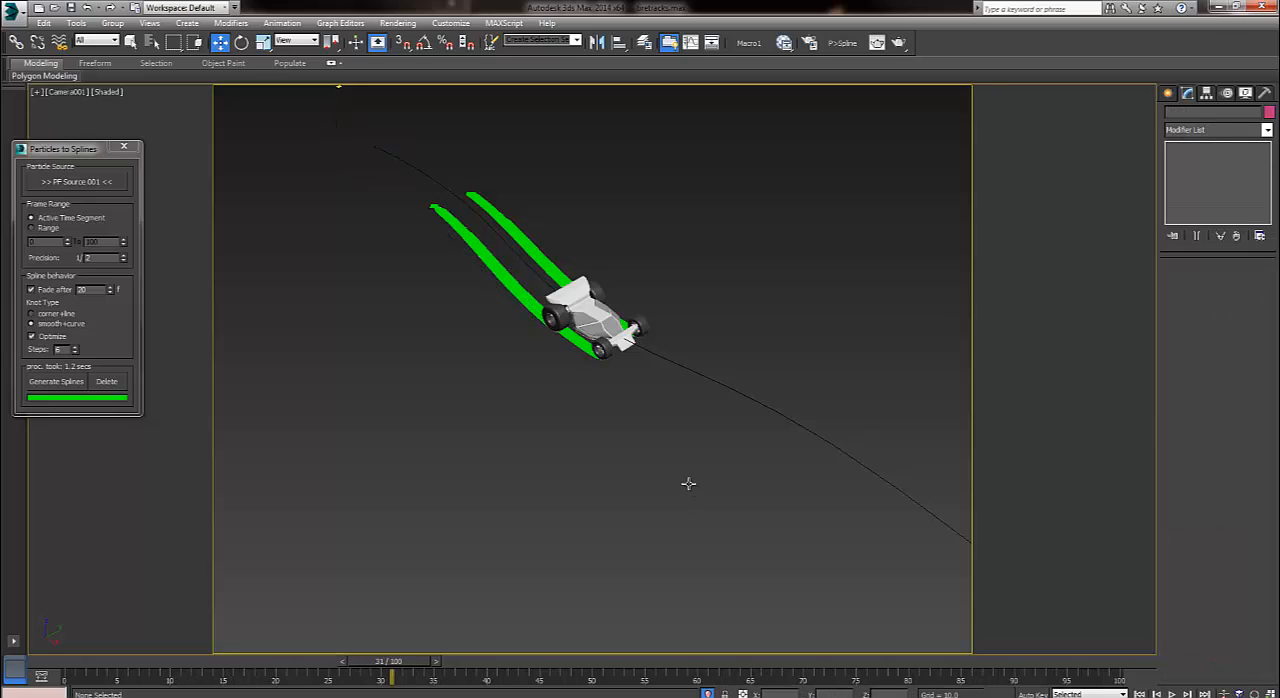
pyautogui.hotkey('ctrl', 'z')
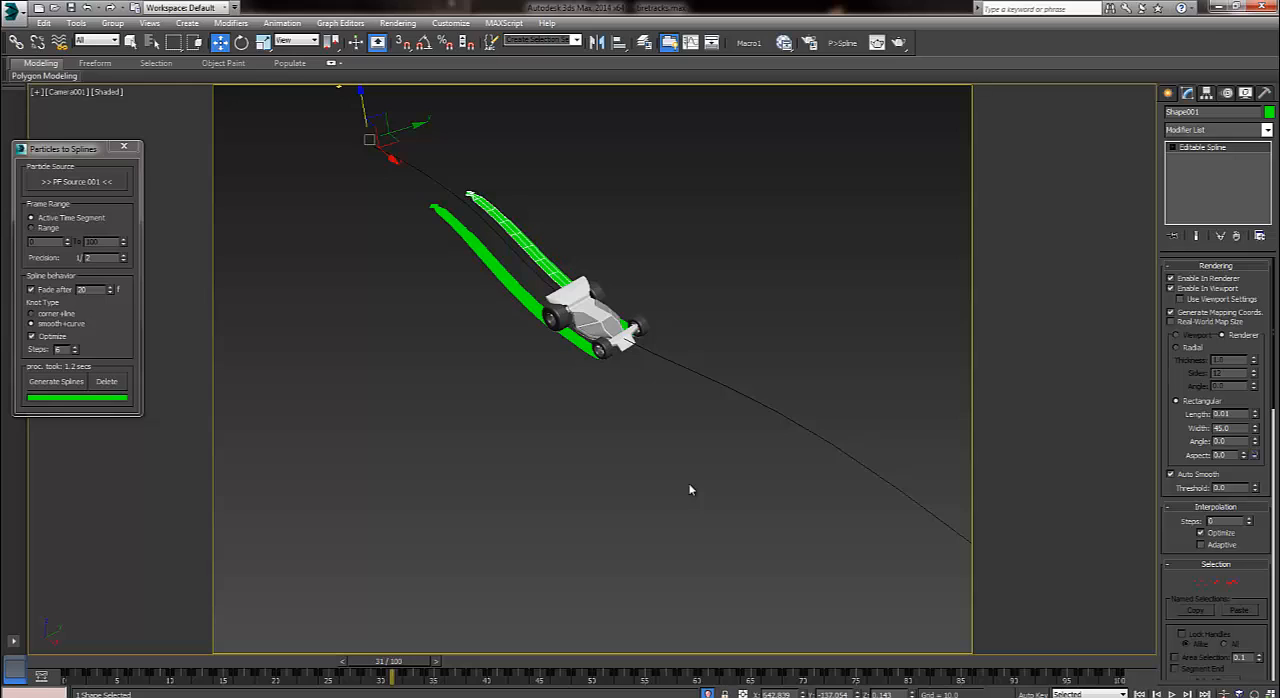
pyautogui.hotkey('ctrl', 'z')
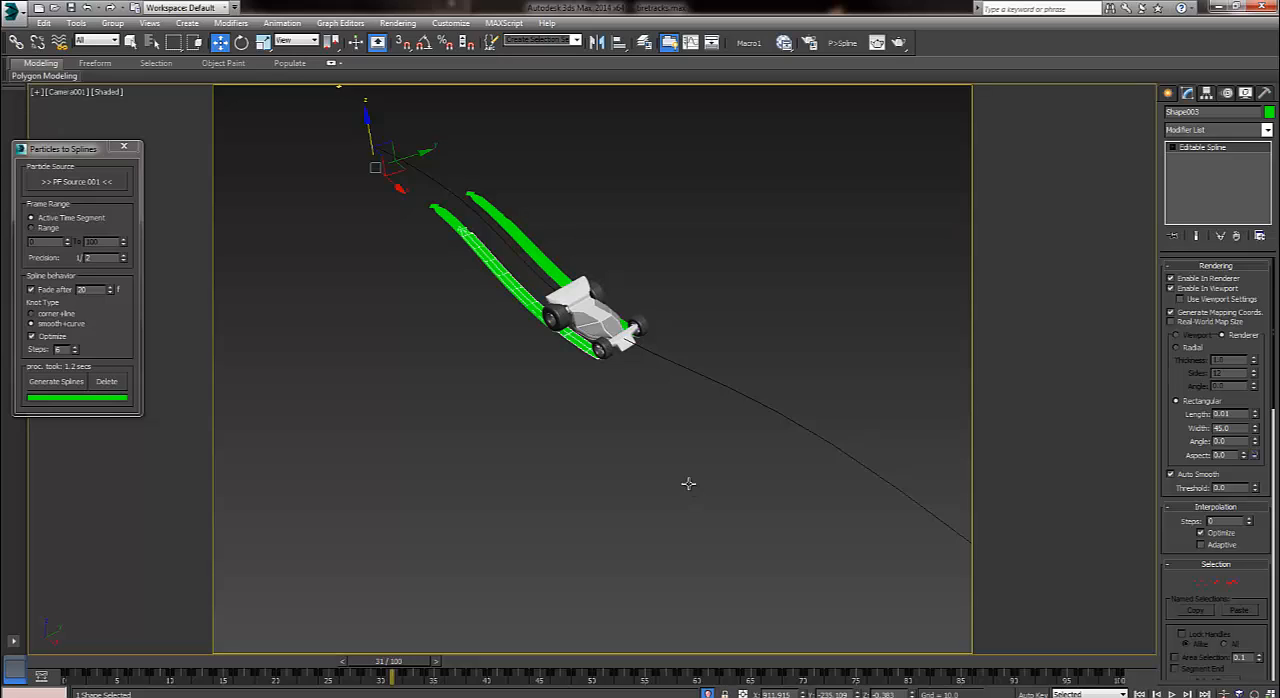
pyautogui.click(688, 484)
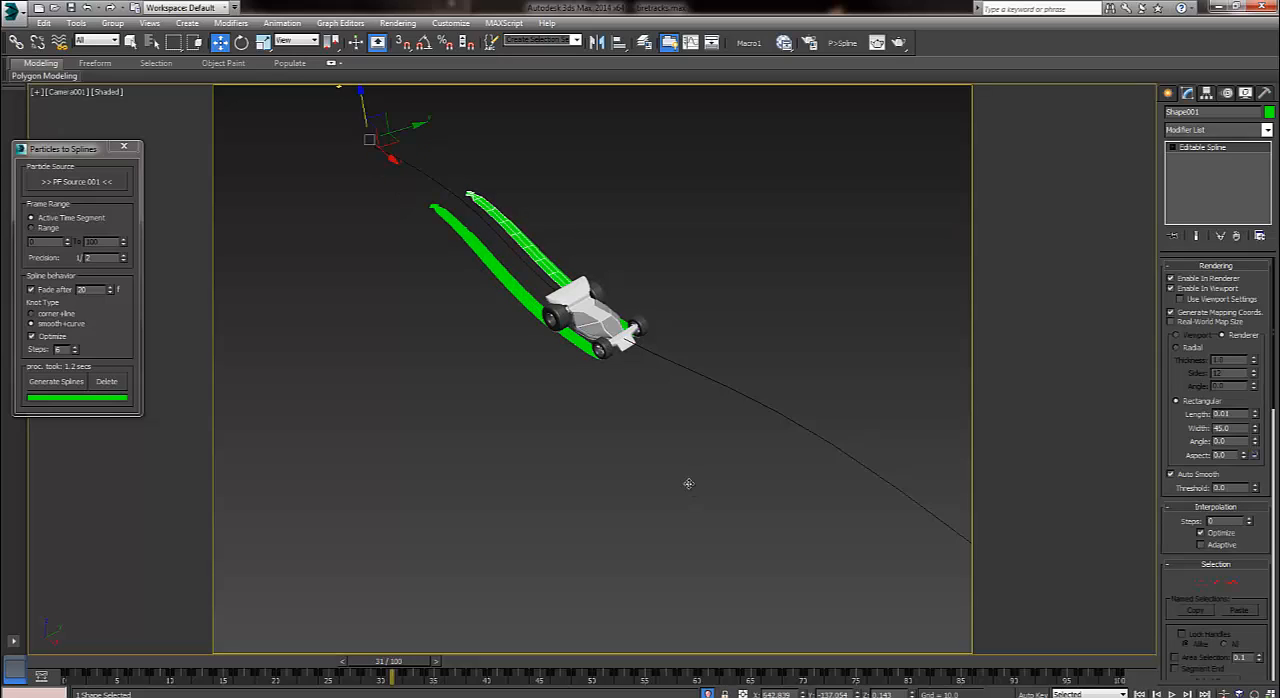
pyautogui.click(688, 484)
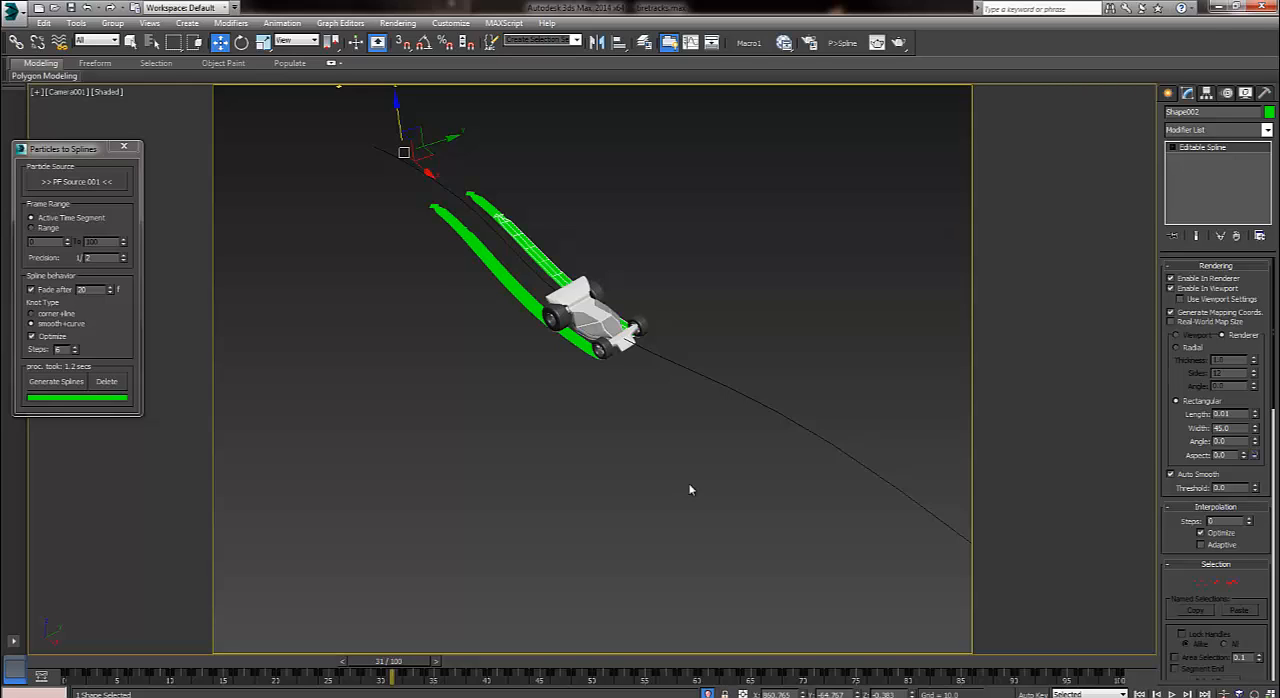
pyautogui.click(689, 489)
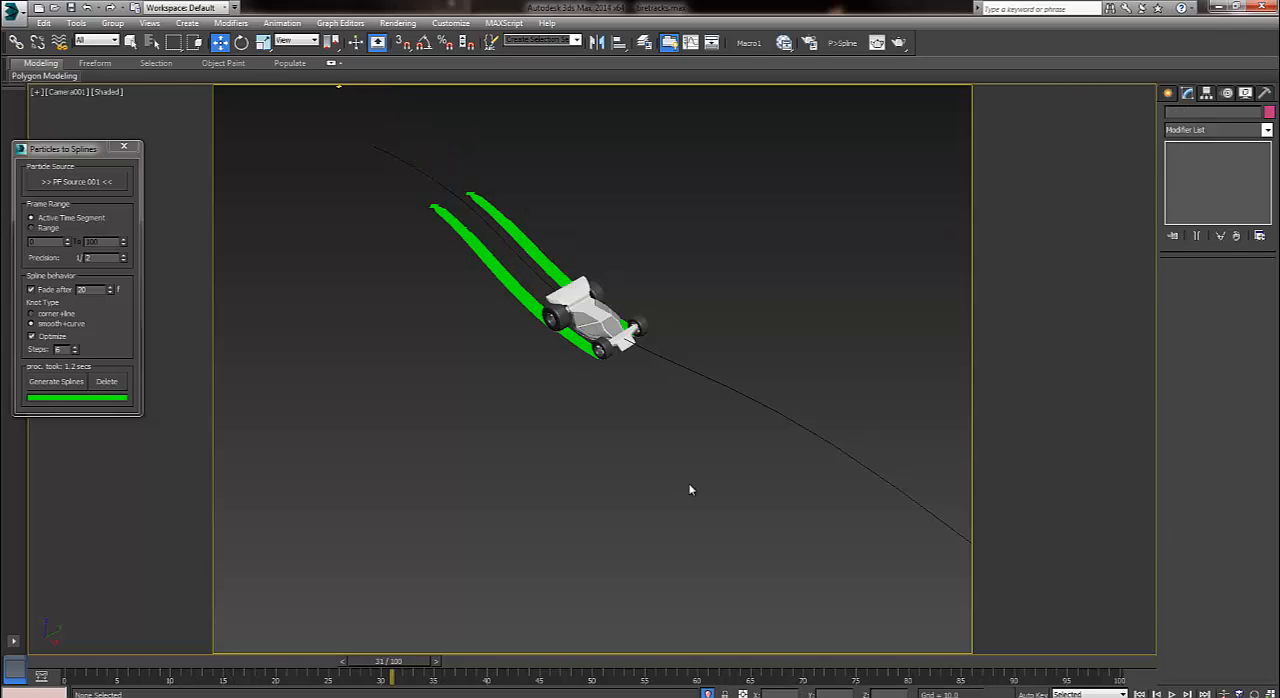
# Play the animation from the first frame to frame 81 to check the simplified tracks behind the car.
pyautogui.press('Home')
pyautogui.press('/')
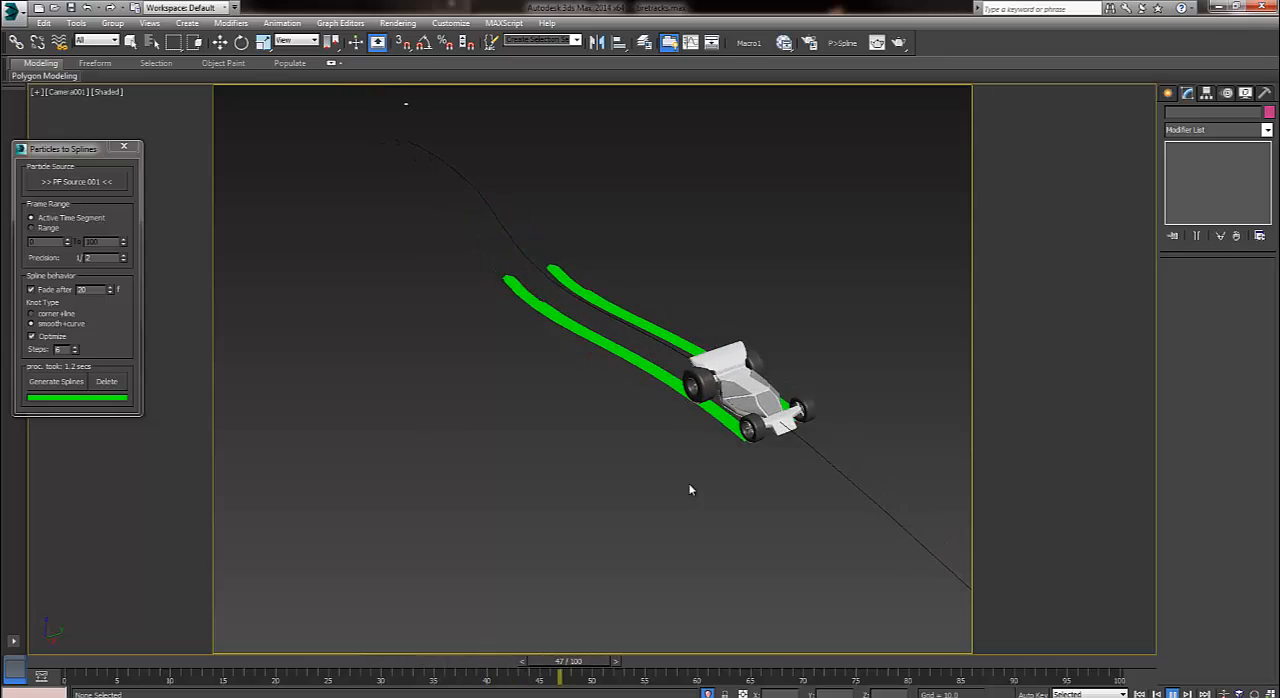
pyautogui.press('/')
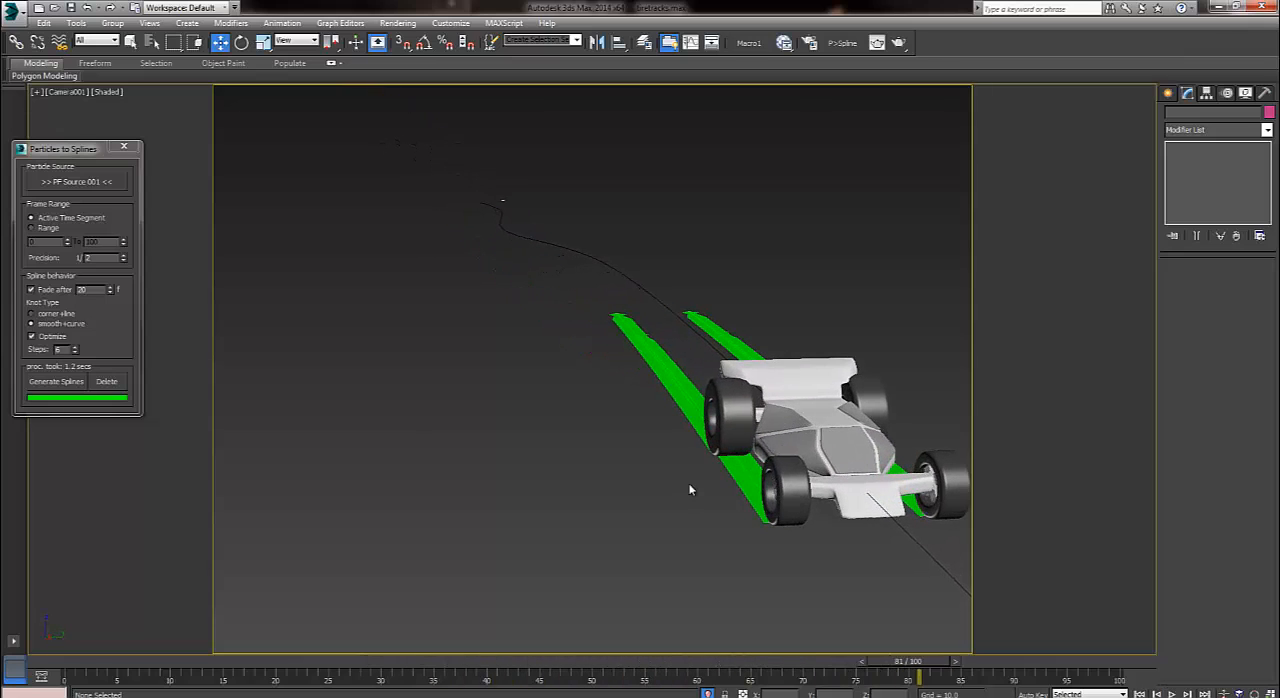
# Apply the opacity-mapped Material #39 to all the track splines, leaving out the car body, and close the material editor.
pyautogui.press('m')
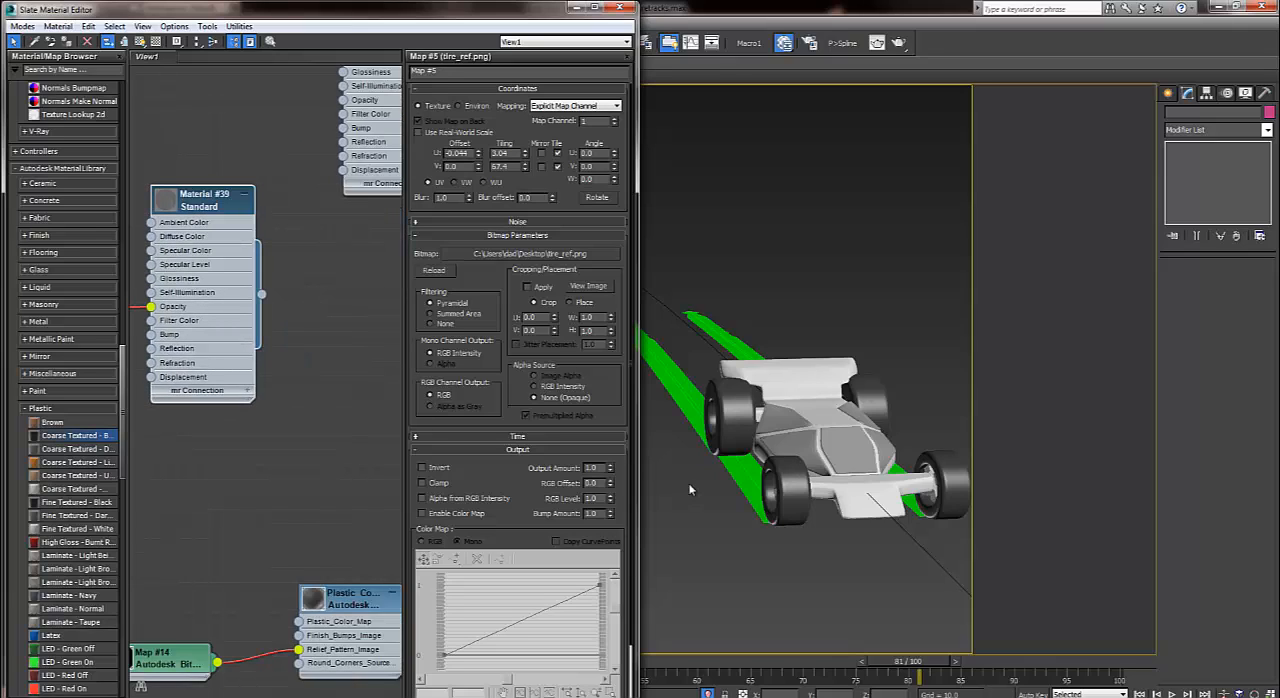
pyautogui.moveTo(262, 294); pyautogui.dragTo(677, 362)
pyautogui.moveTo(651, 294); pyautogui.dragTo(720, 391)
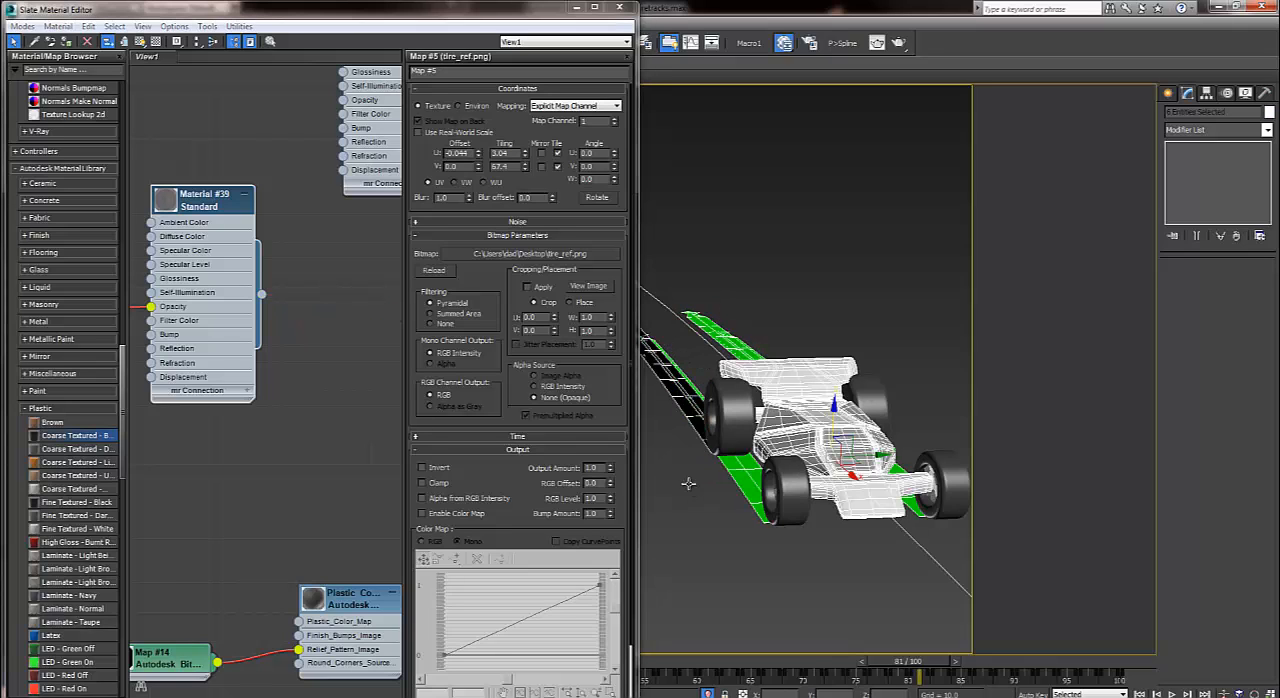
pyautogui.keyDown('alt'); pyautogui.click(688, 484); pyautogui.keyUp('alt')
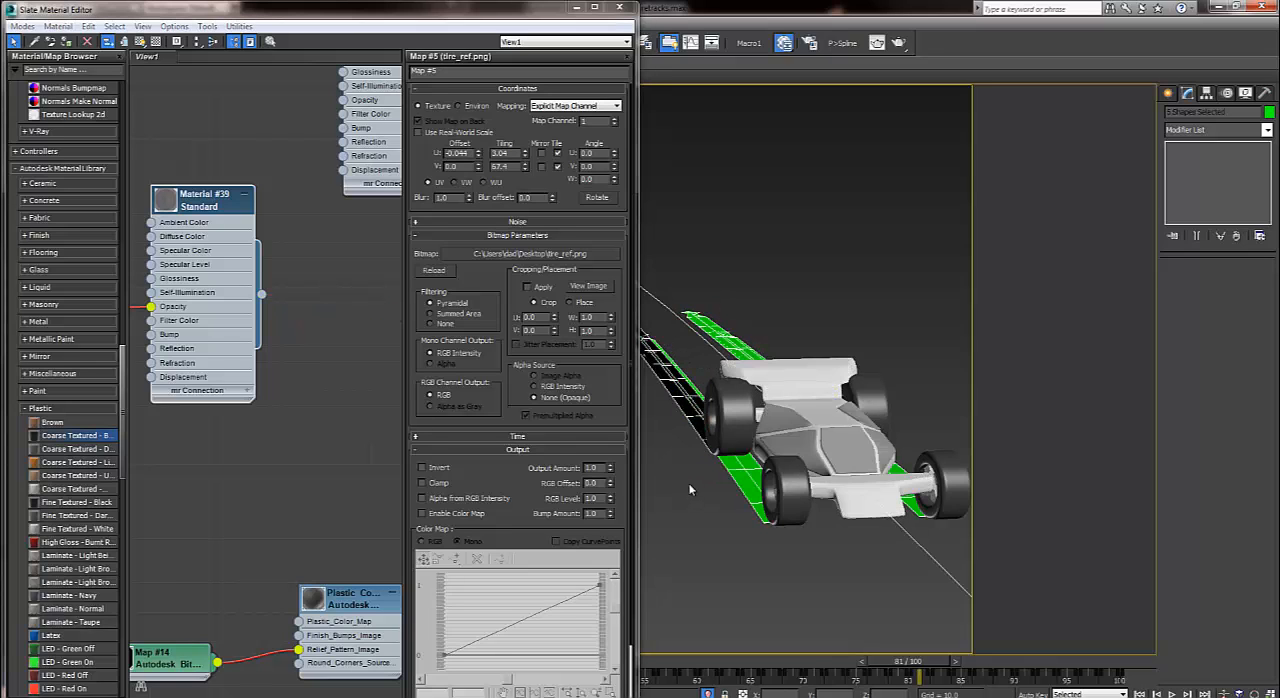
pyautogui.press('a')
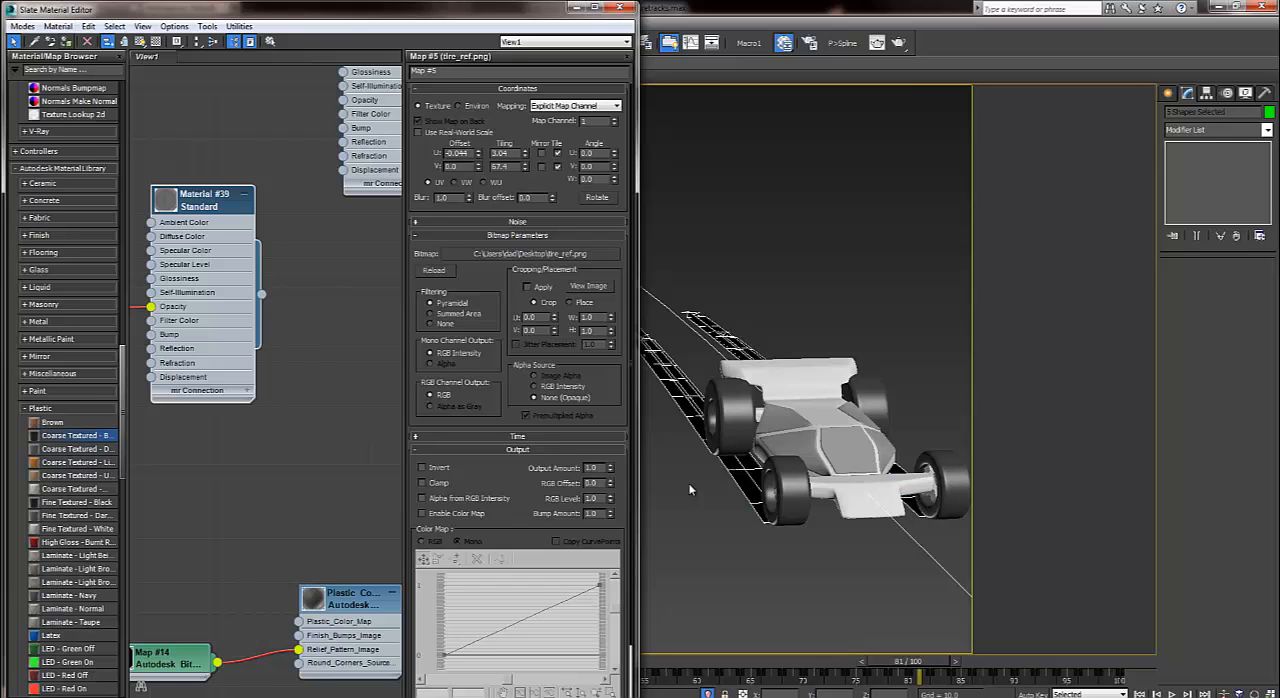
pyautogui.click(619, 7)
# Unhide all objects to bring back the road and clear the selection.
pyautogui.rightClick(800, 255)
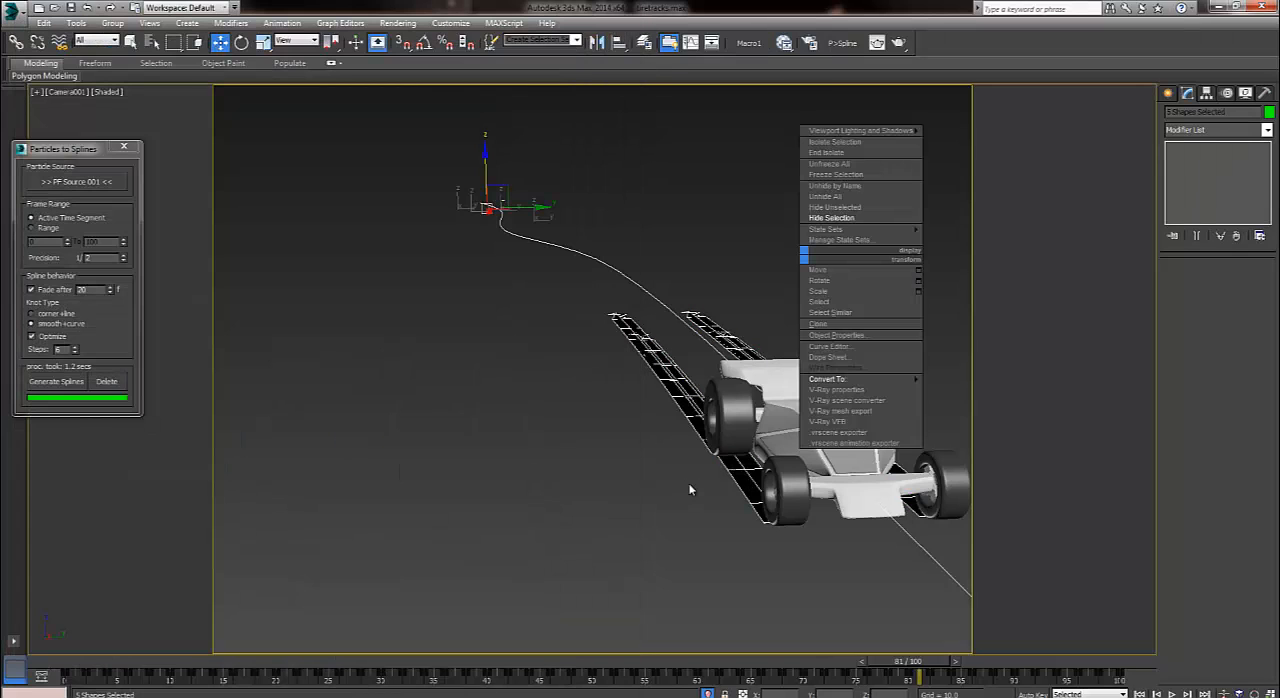
pyautogui.click(825, 196)
pyautogui.hotkey('ctrl', 'd')
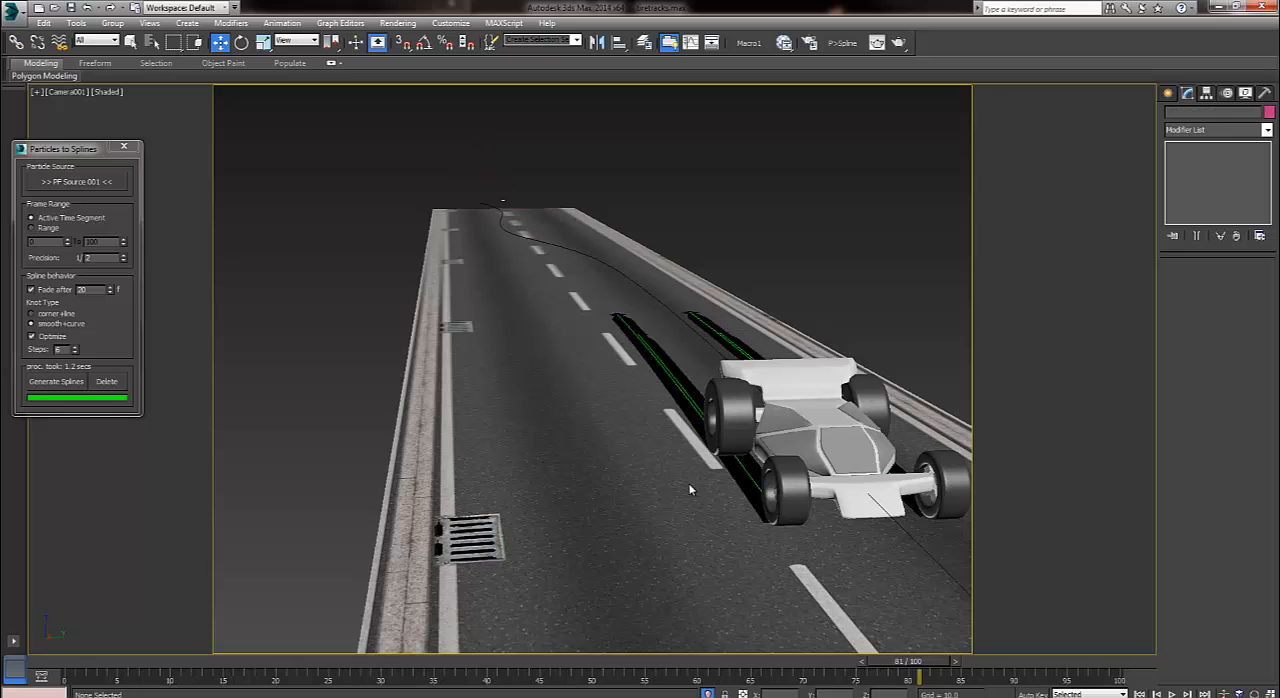
# Render the camera view at frames 43 and 88 and play the animation to its end to examine the fading tread tracks.
pyautogui.press('/')
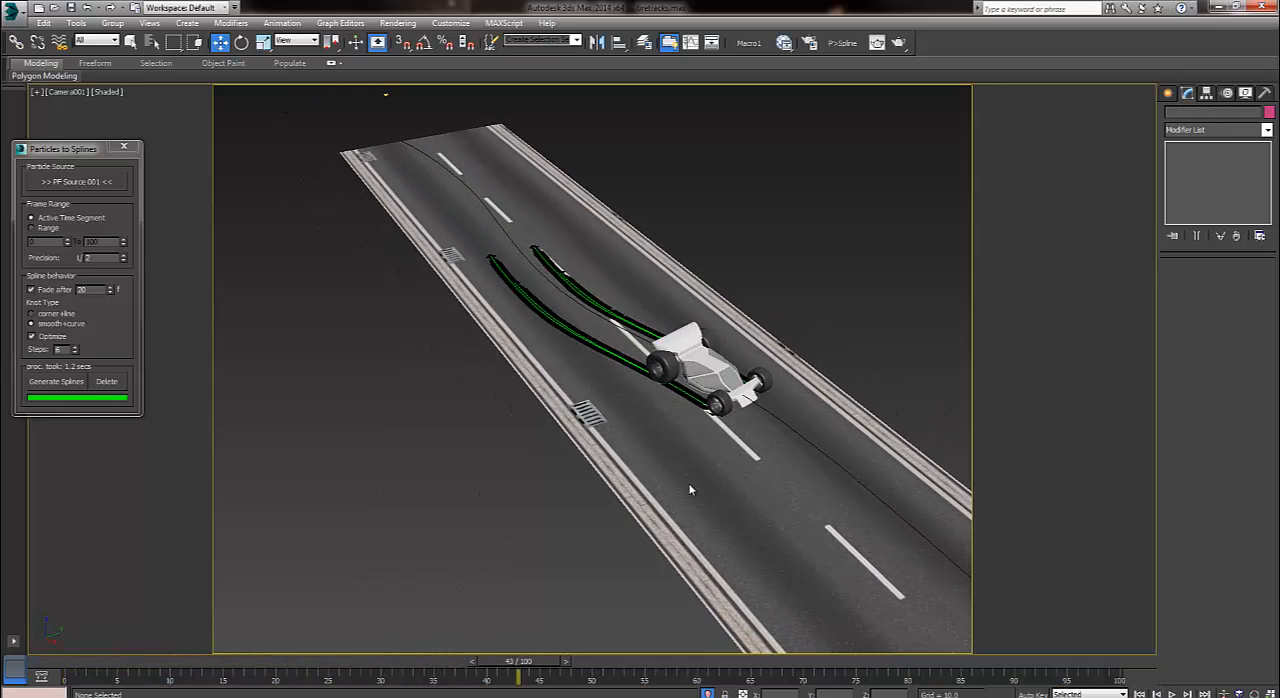
pyautogui.hotkey('shift', 'q')
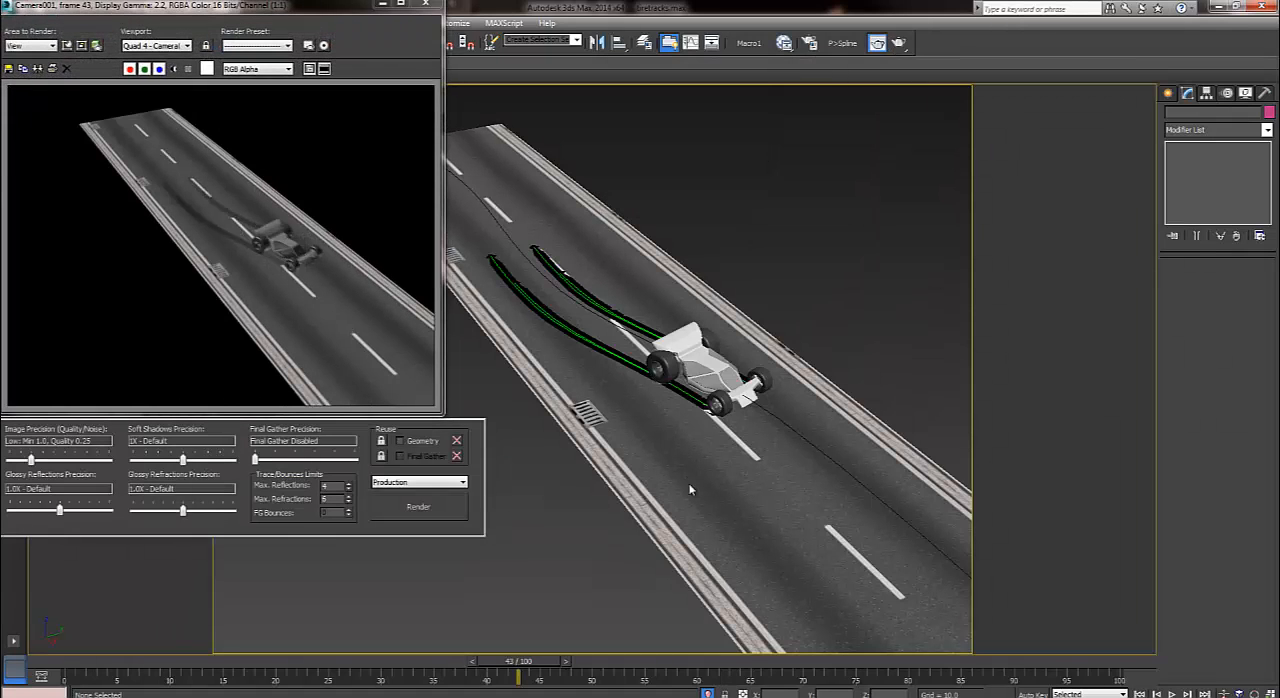
pyautogui.press('/')
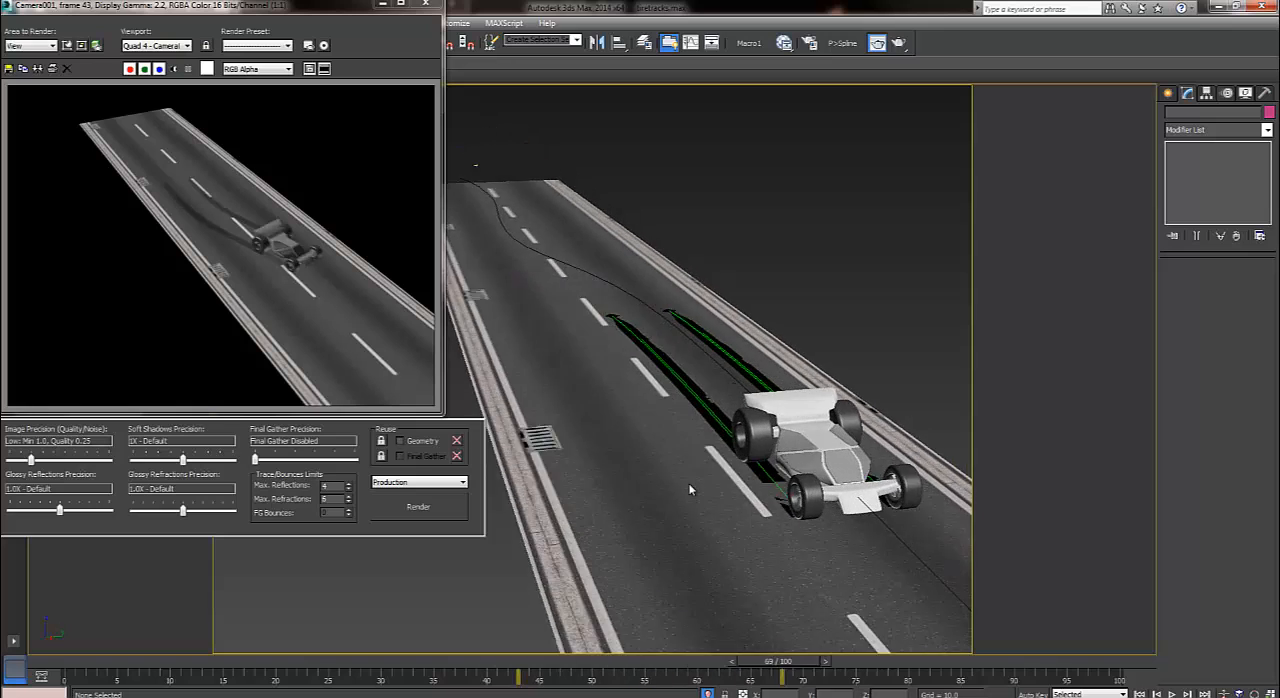
pyautogui.hotkey('shift', 'q')
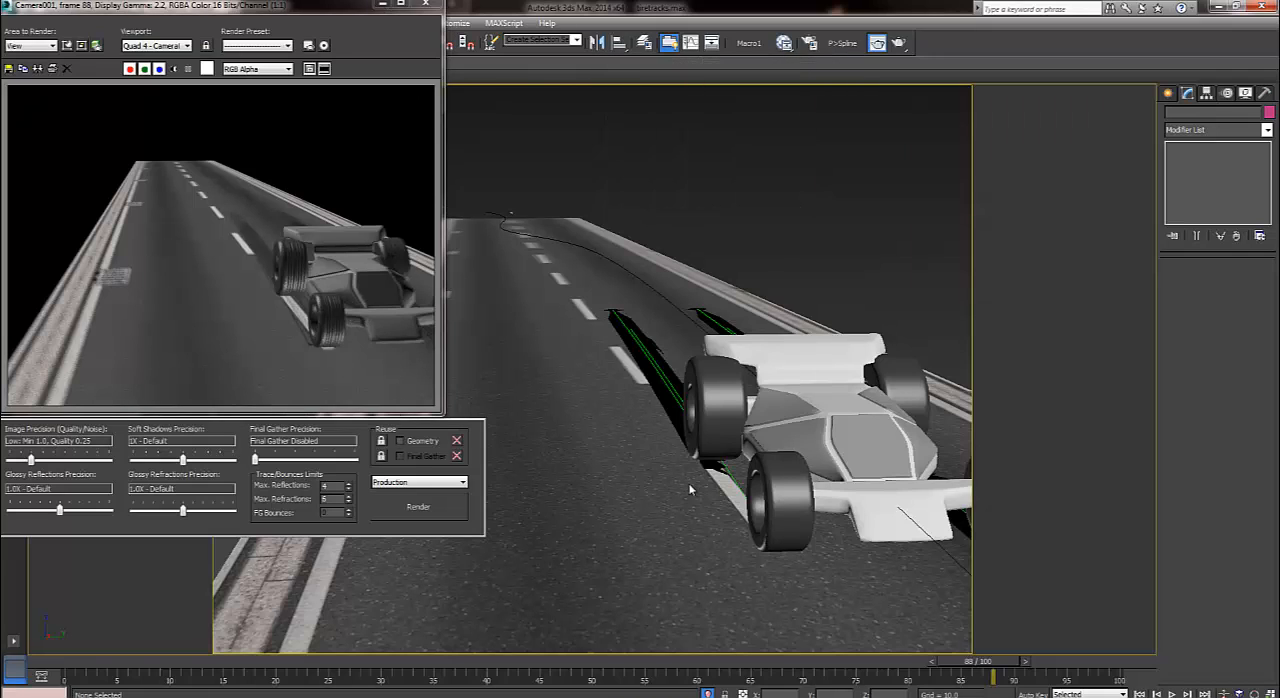
pyautogui.press('/')
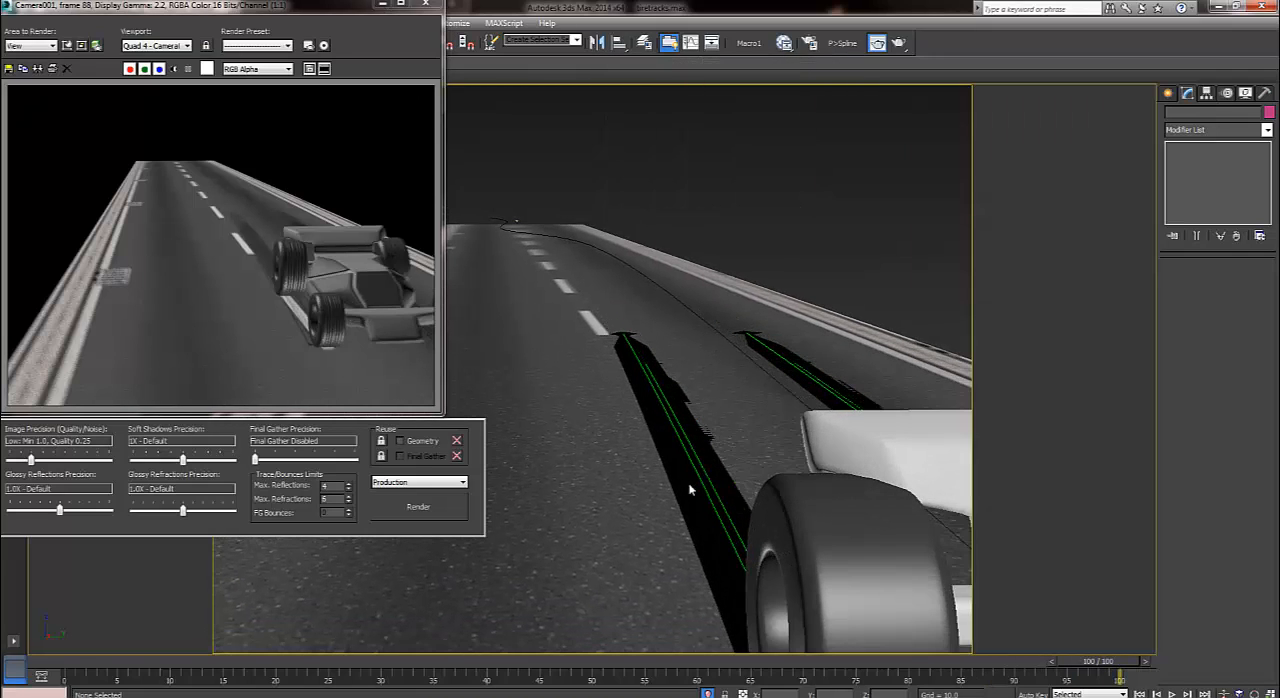